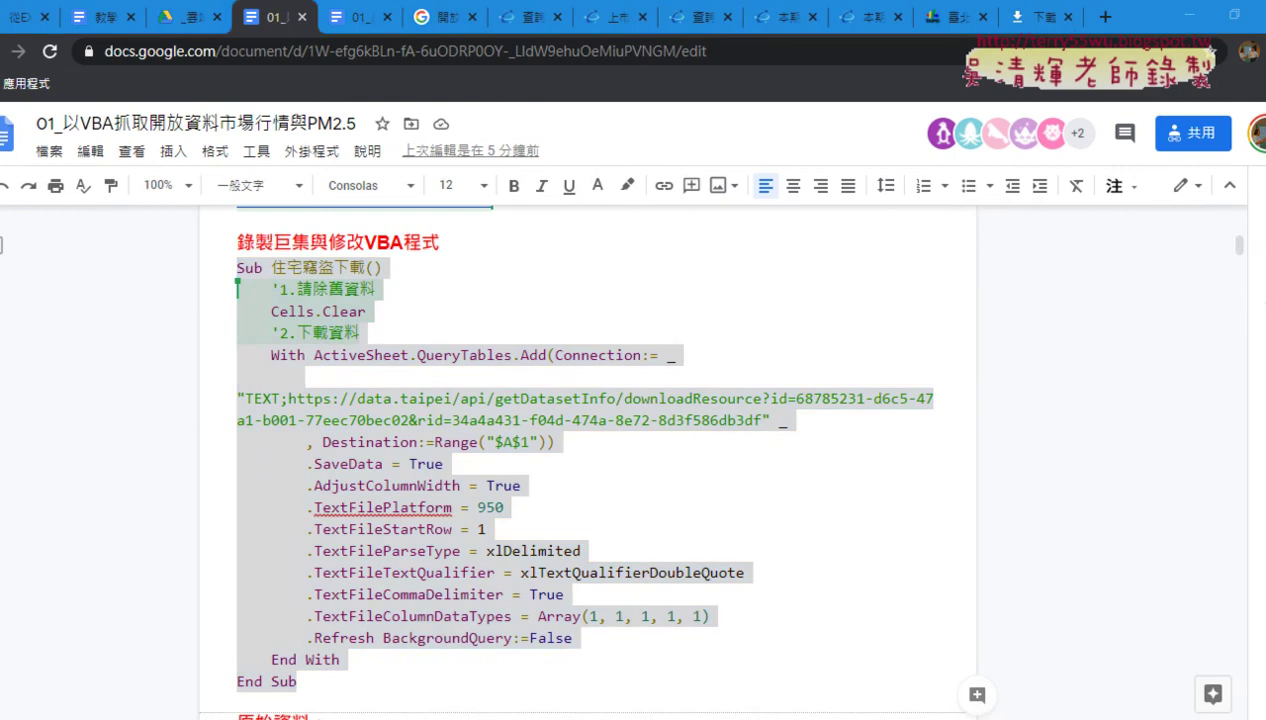
Step: Bring up the VBA editor and make the Project Explorer pane taller and wider
mouse_move(728, 668)
left_click(727, 641)
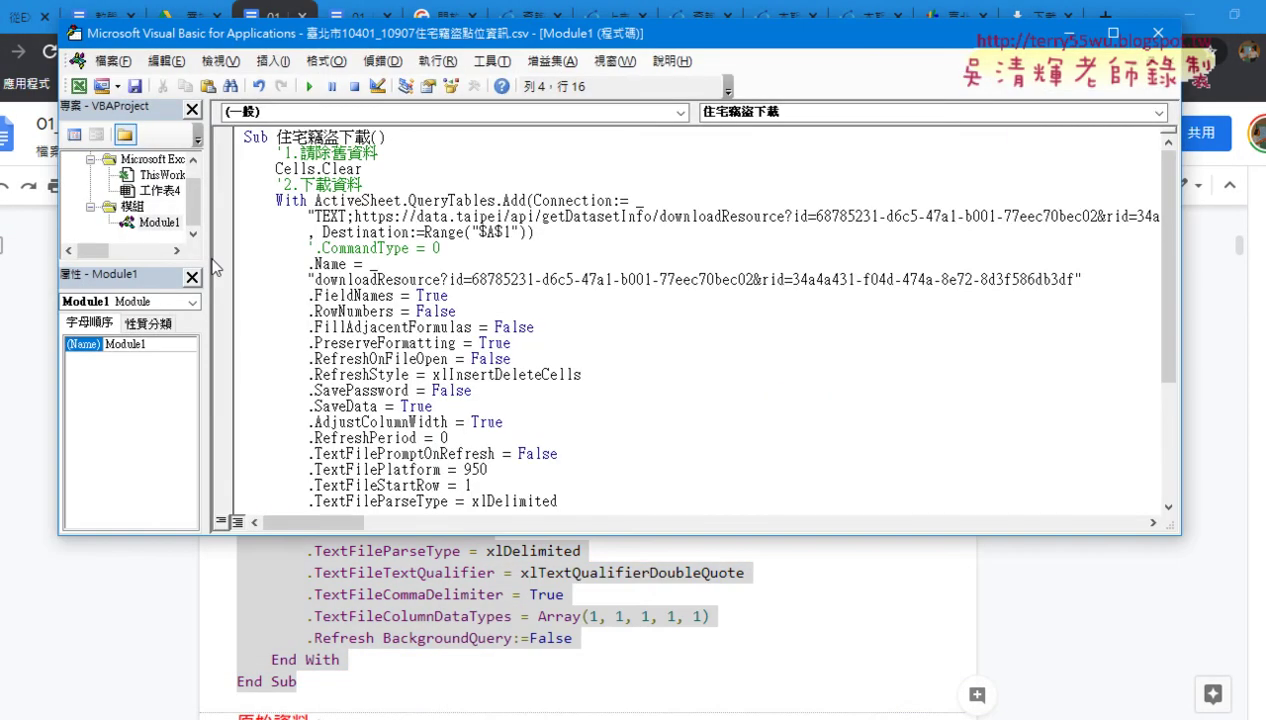
left_click_drag(150, 263, 150, 373)
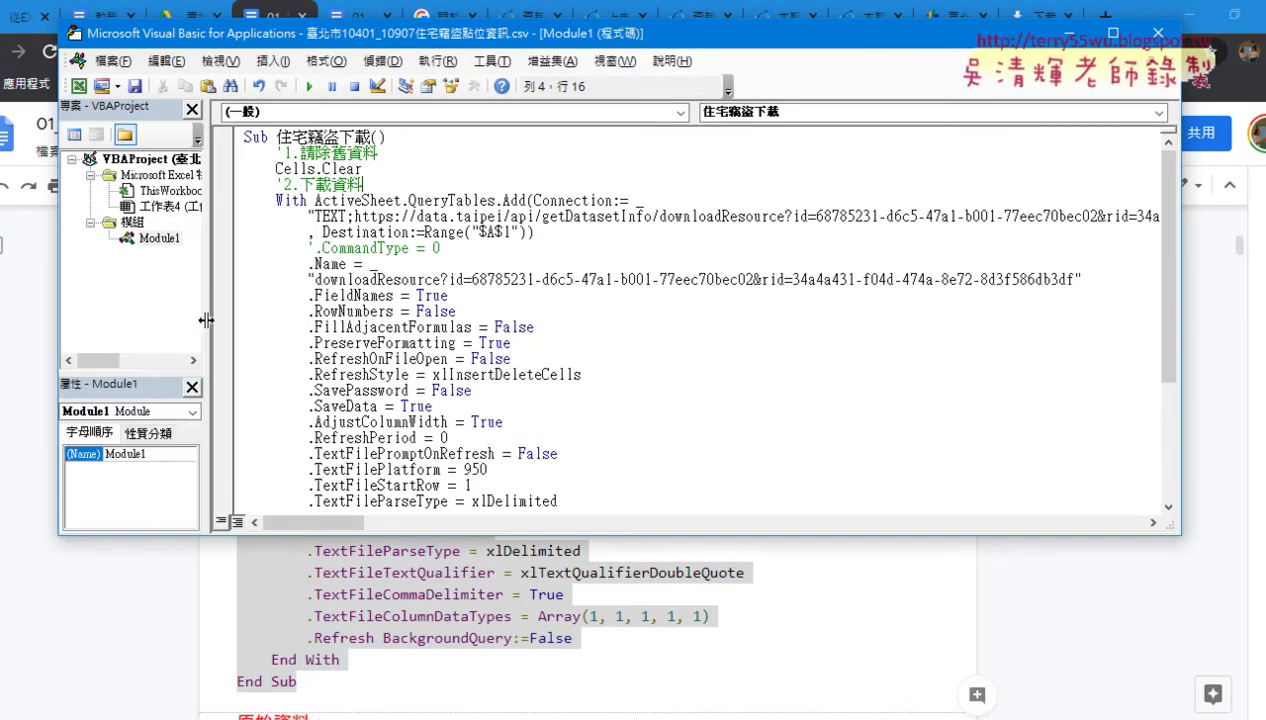
left_click_drag(205, 337, 336, 330)
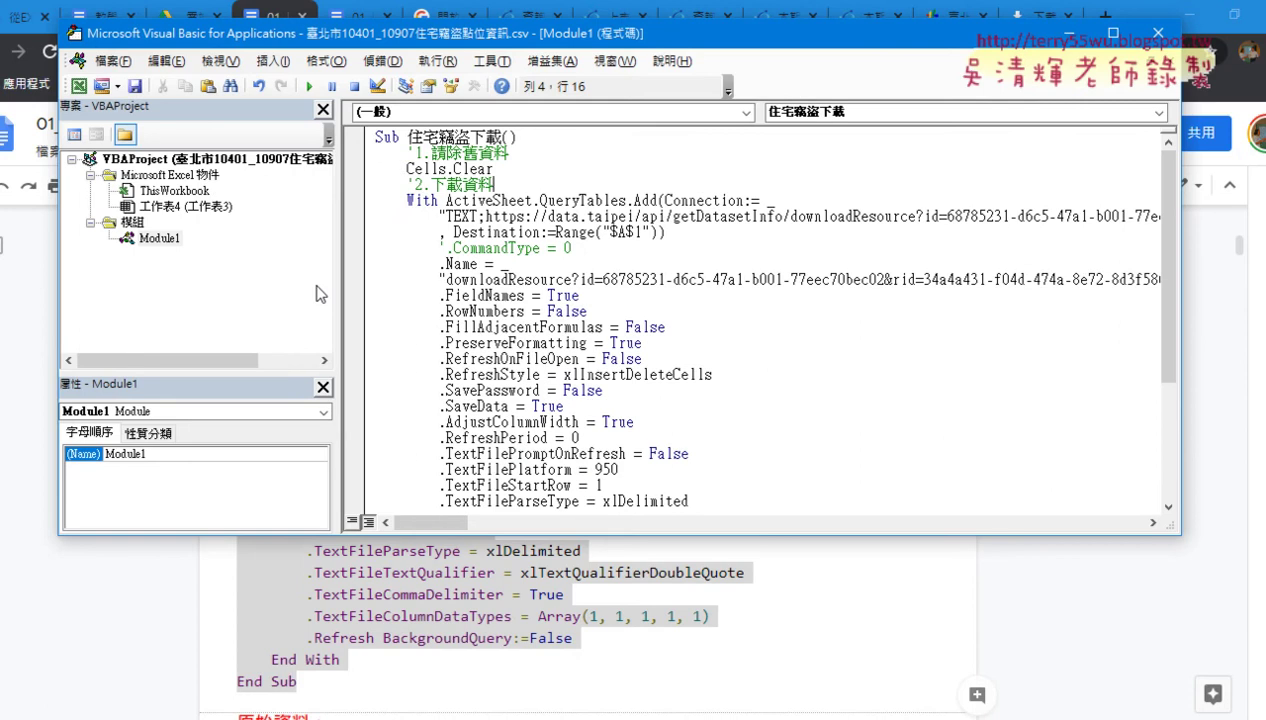
Step: Point out Module1 in the project tree and open its download macro code
mouse_move(195, 264)
left_mouse_down()
mouse_move(128, 258)
mouse_move(180, 234)
mouse_move(312, 280)
left_mouse_up()
left_click_drag(208, 222, 192, 266)
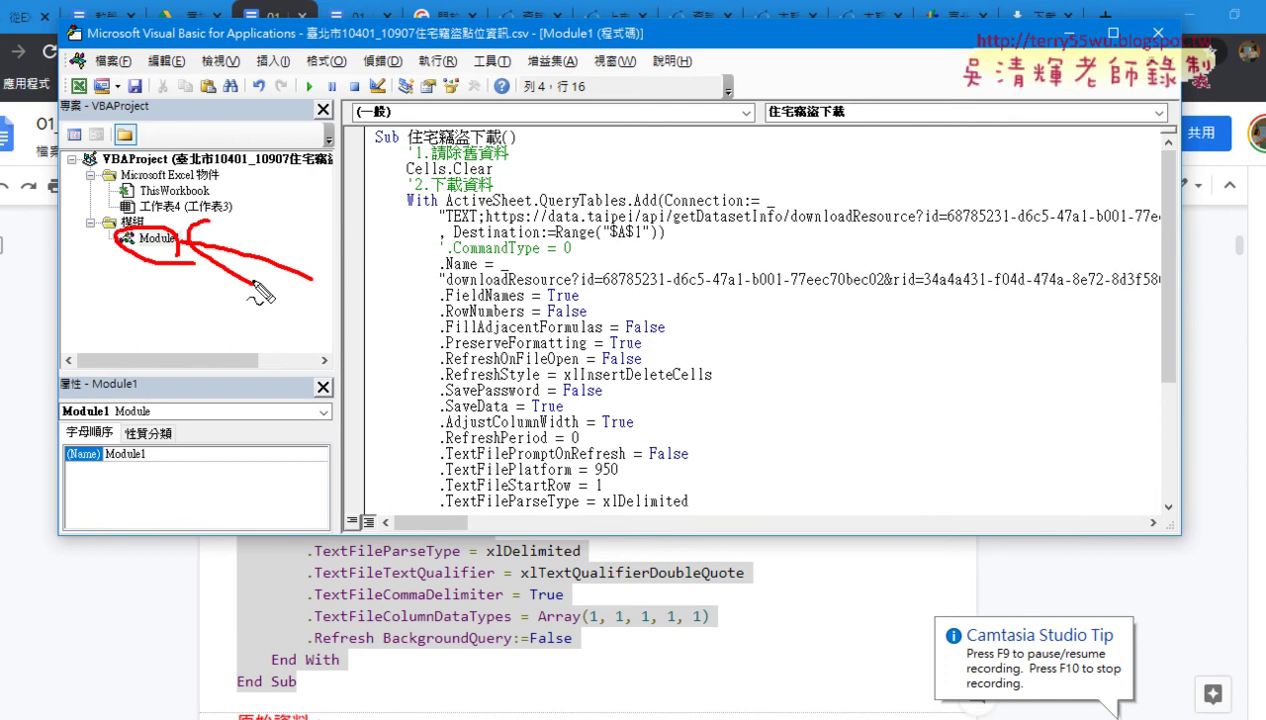
key("Escape")
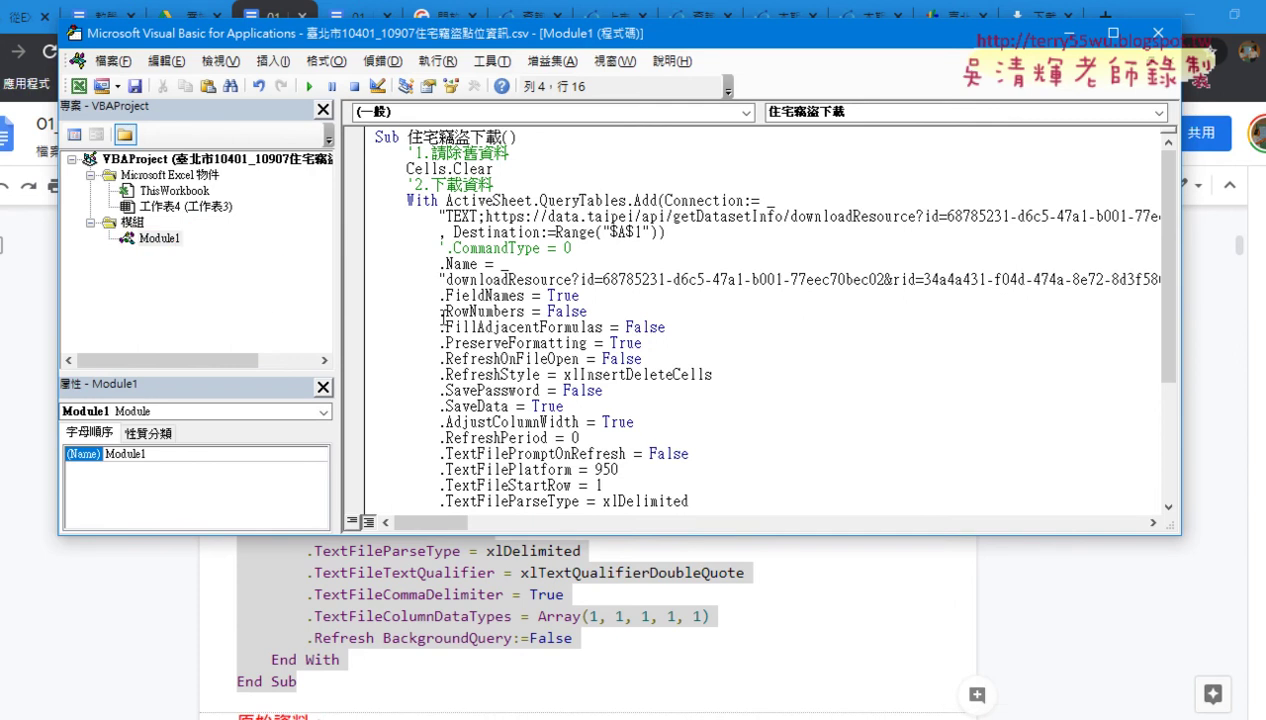
left_click(1160, 61)
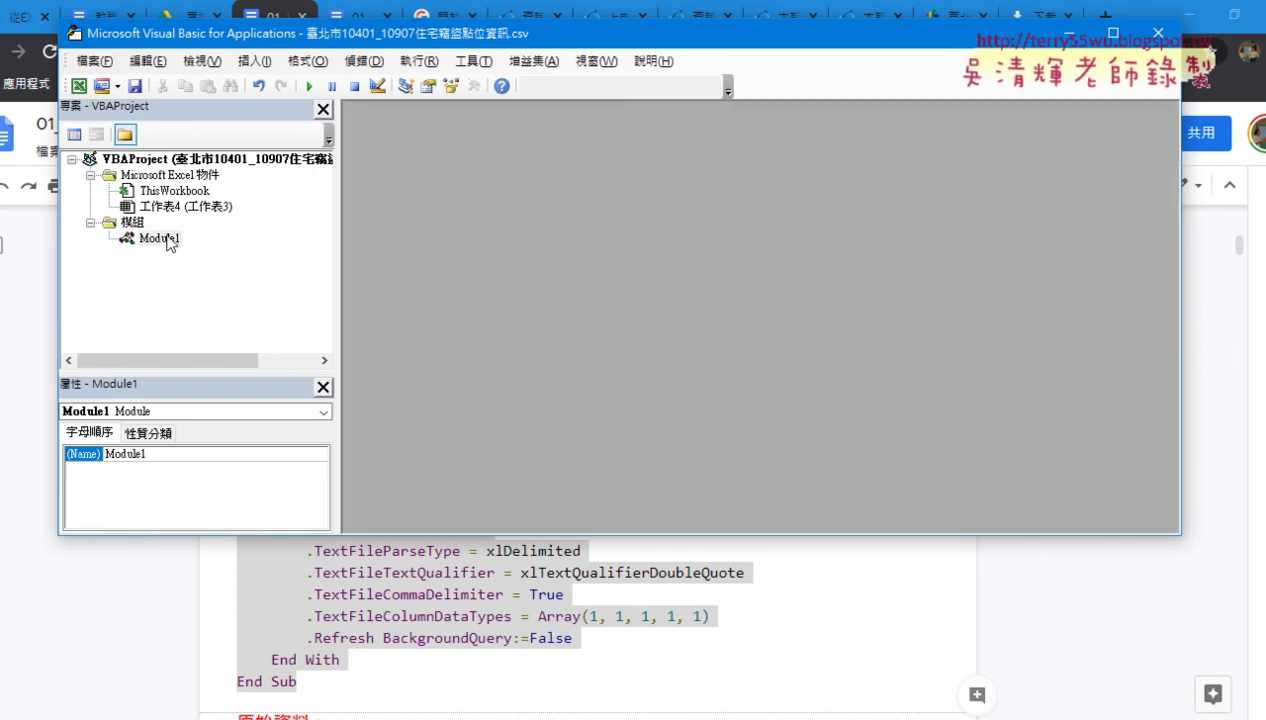
double_click(170, 240)
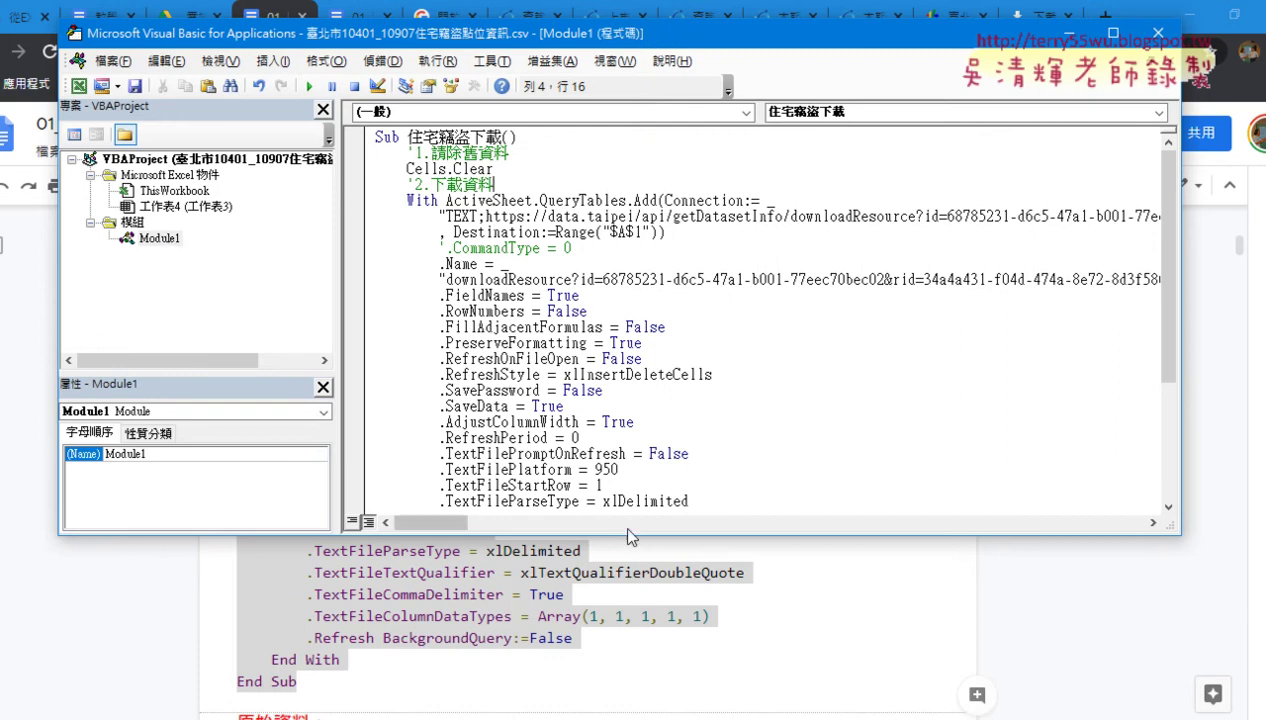
Step: Lengthen the editor window, highlight Cells.Clear and the With…End With block, and narrow the project pane
left_click_drag(626, 534, 640, 694)
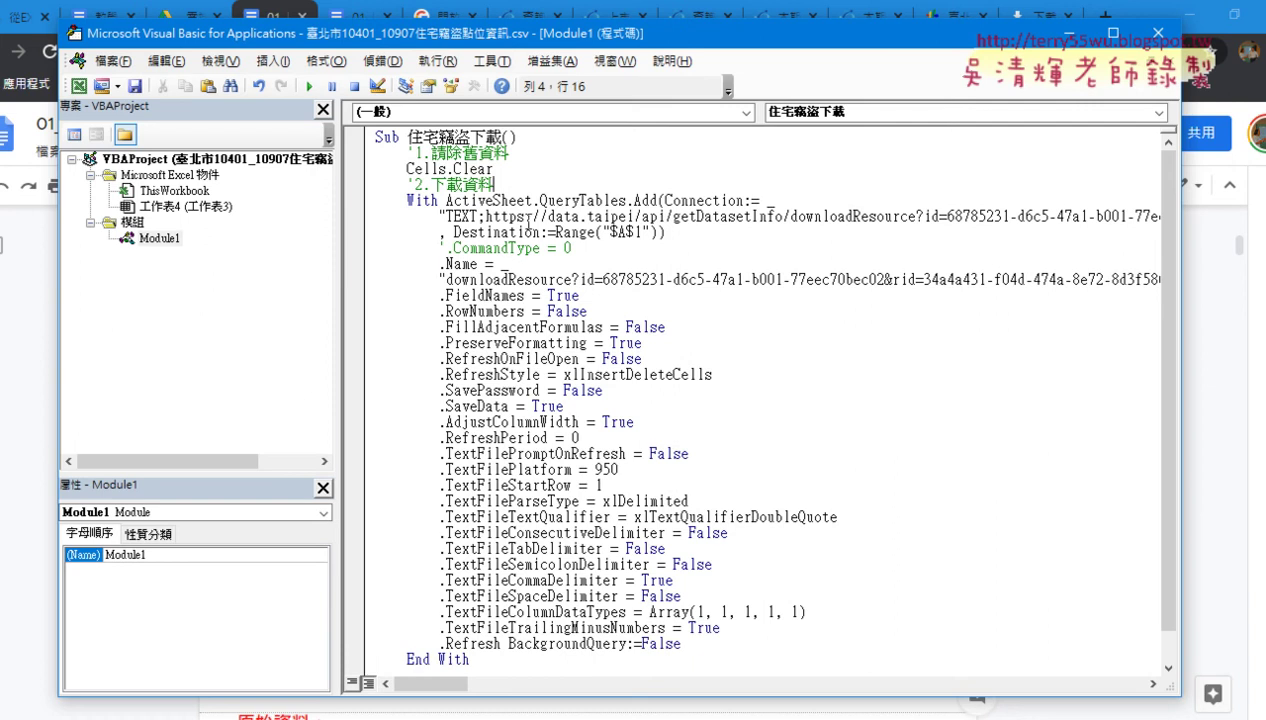
left_click_drag(494, 169, 358, 170)
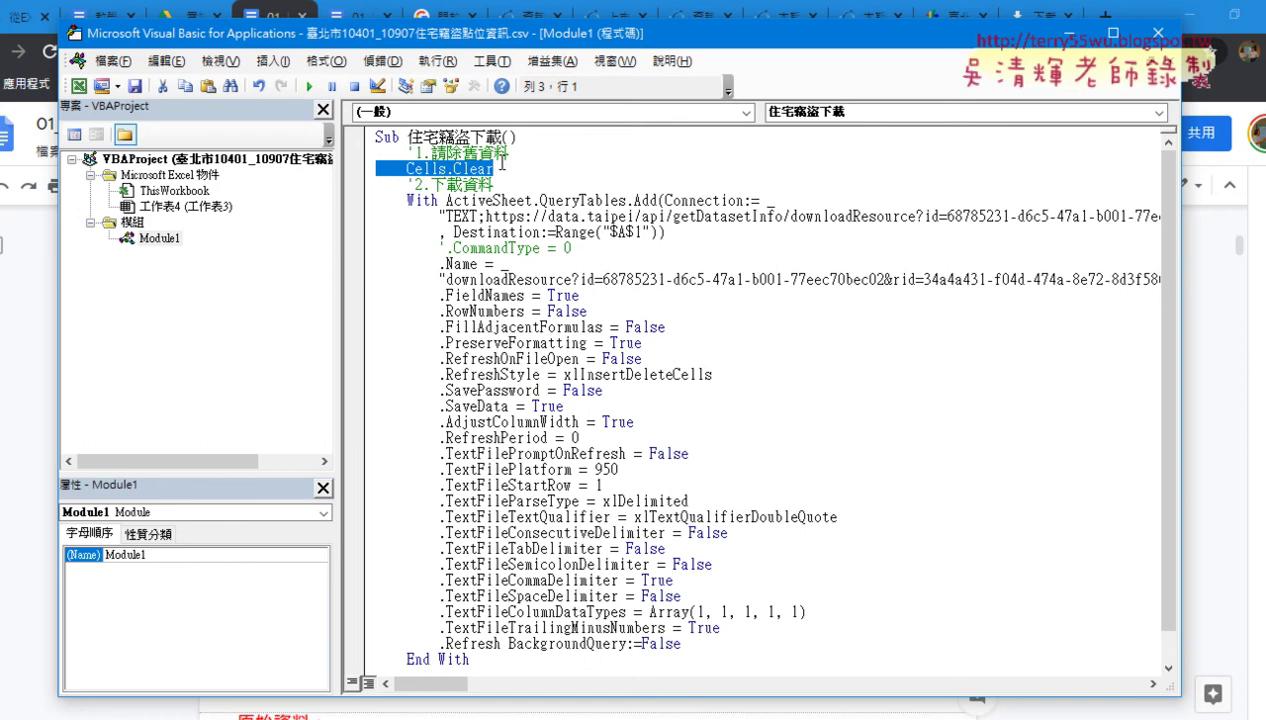
left_click(474, 660)
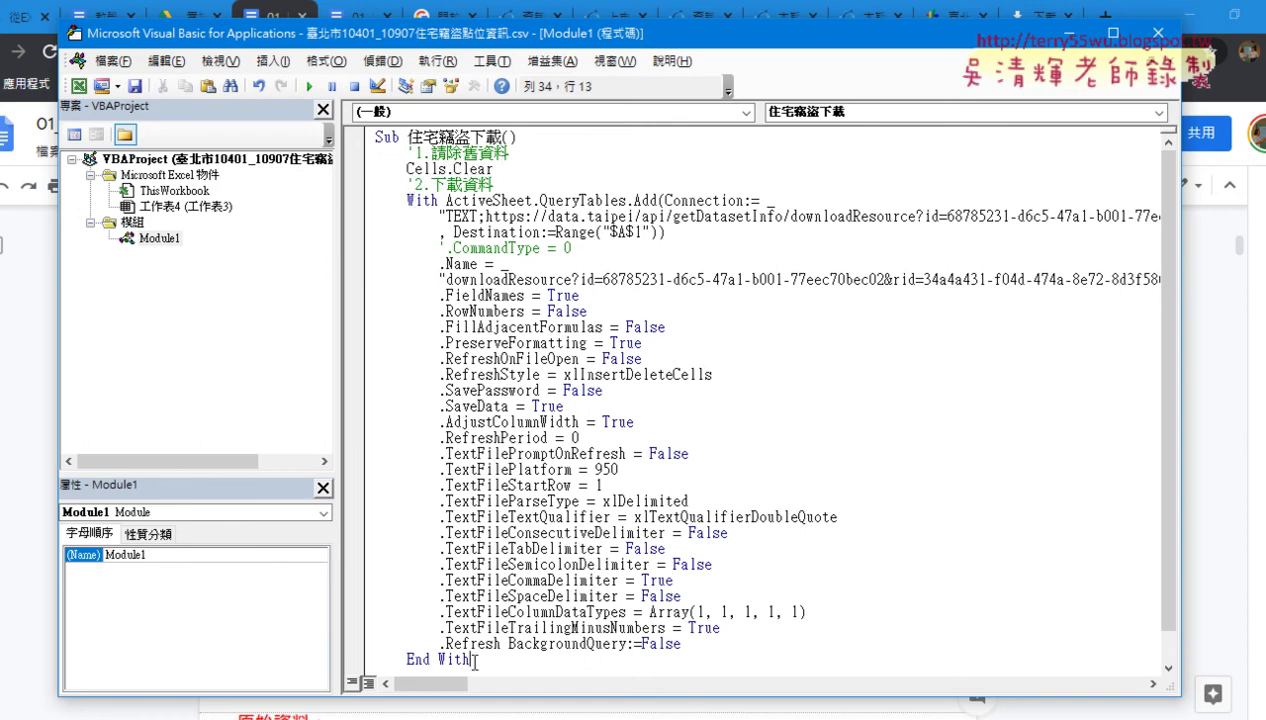
left_click_drag(474, 660, 378, 200)
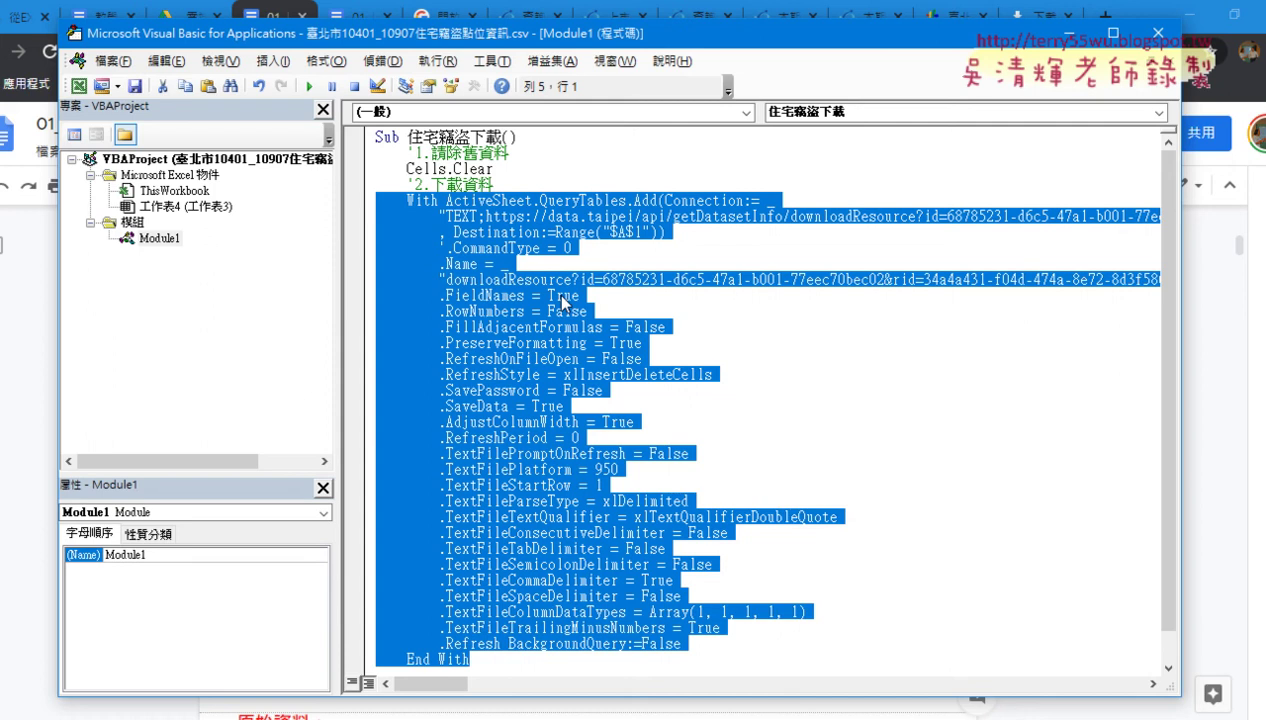
left_click_drag(337, 290, 230, 295)
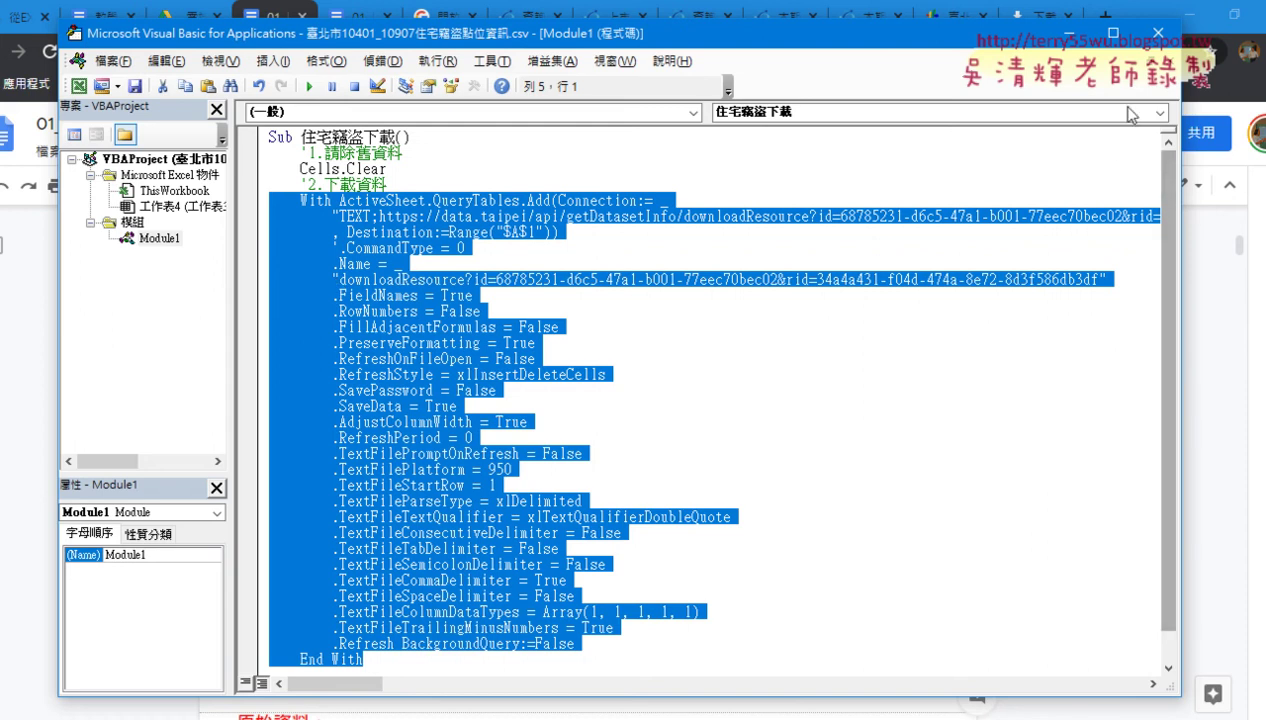
Step: Maximize the VBA editor and highlight With, End With and ActiveSheet.QueryTables in the macro
left_click(1112, 33)
left_click(397, 192)
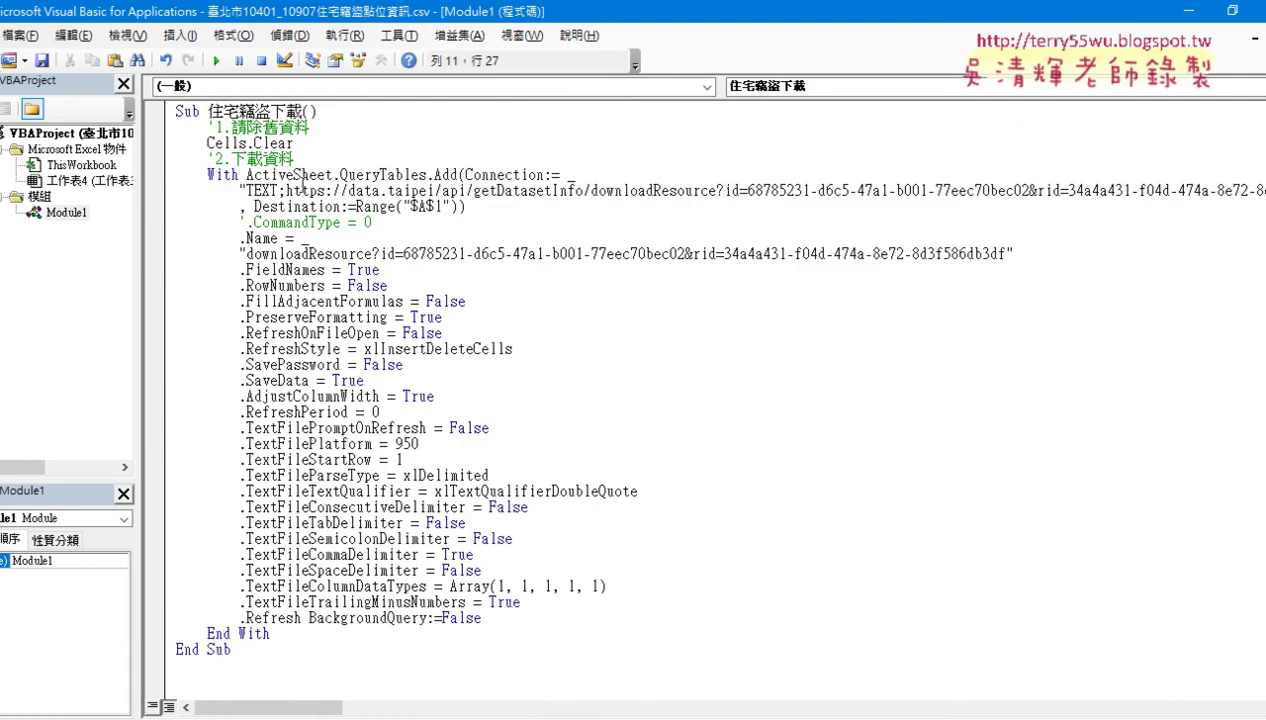
left_click_drag(239, 176, 207, 176)
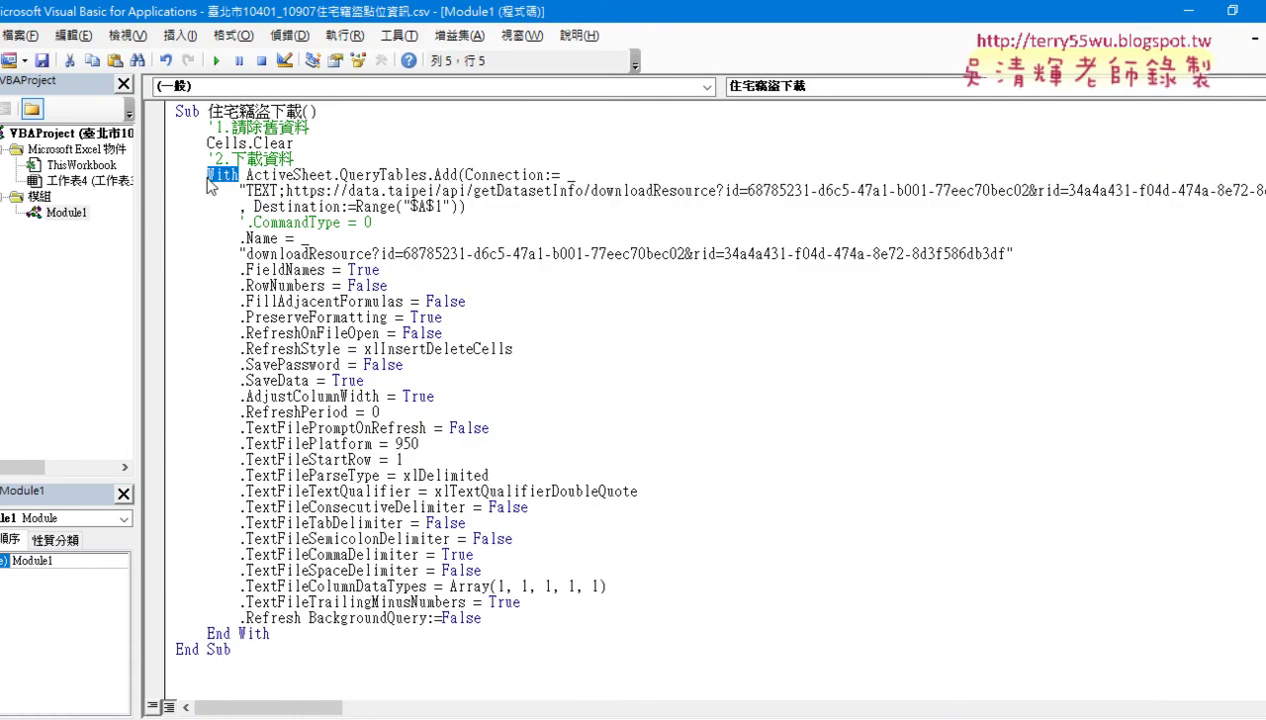
left_click_drag(270, 634, 207, 634)
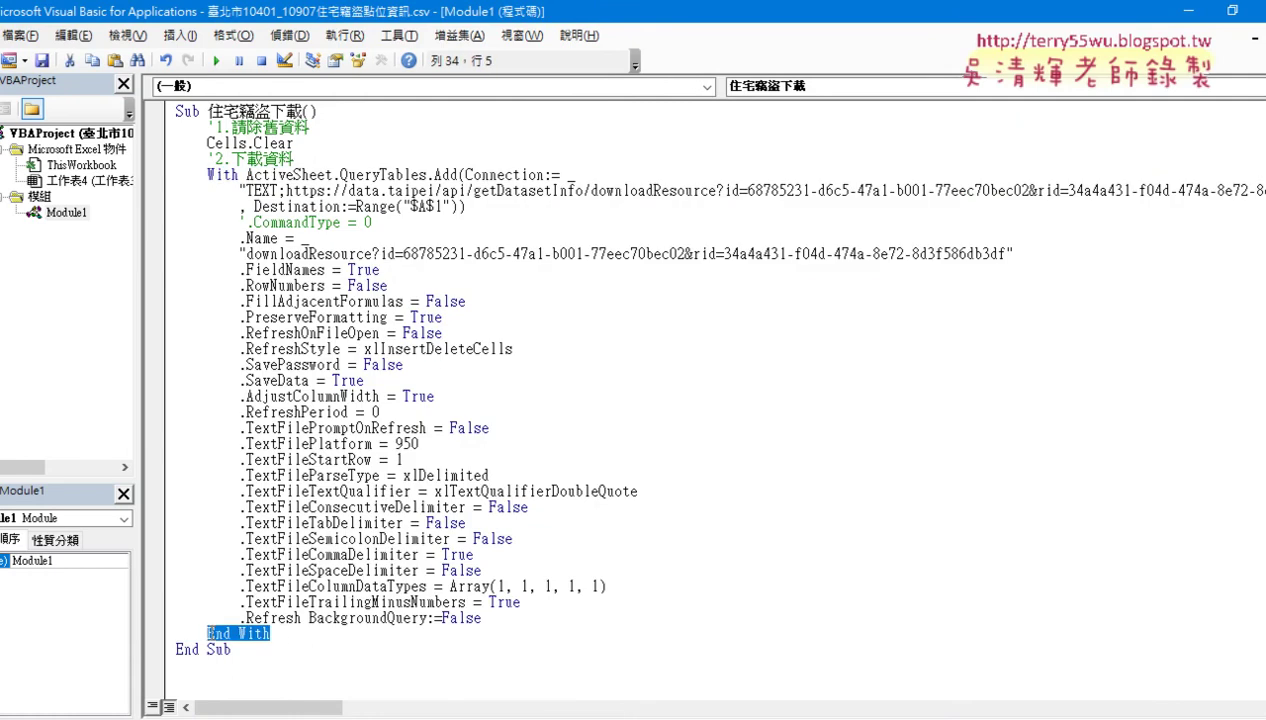
left_click(247, 176)
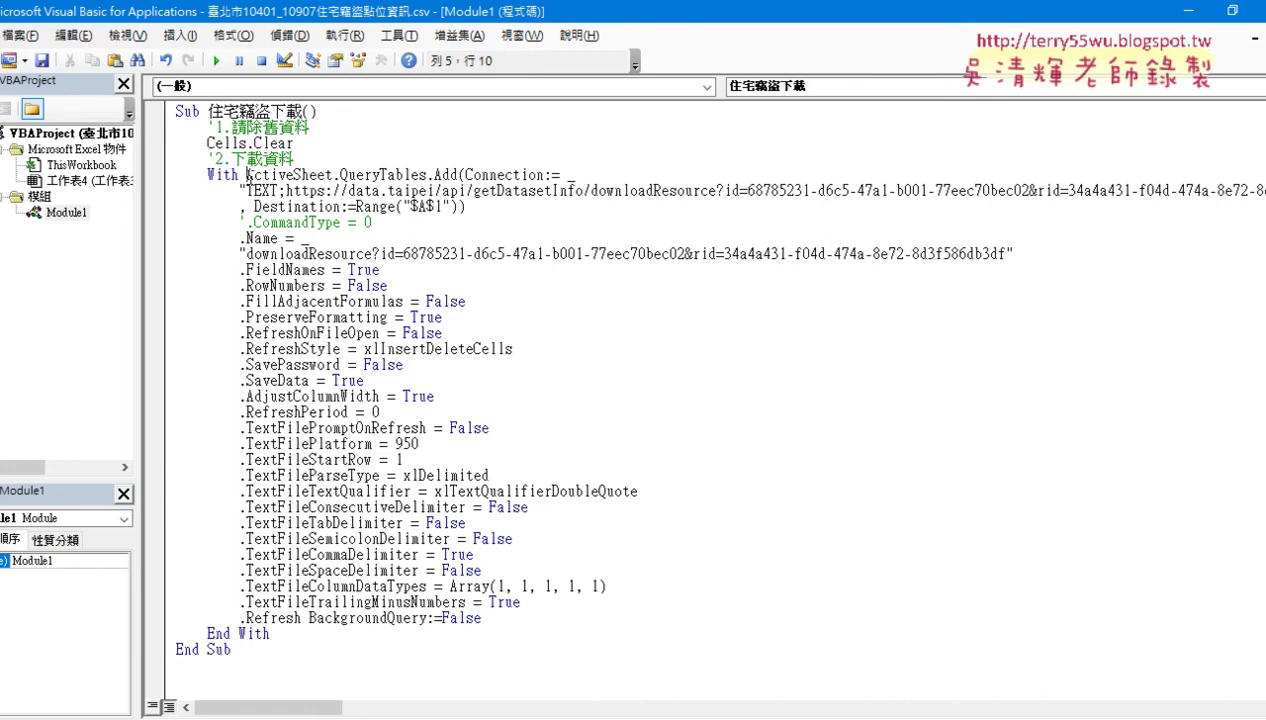
left_click_drag(247, 176, 427, 176)
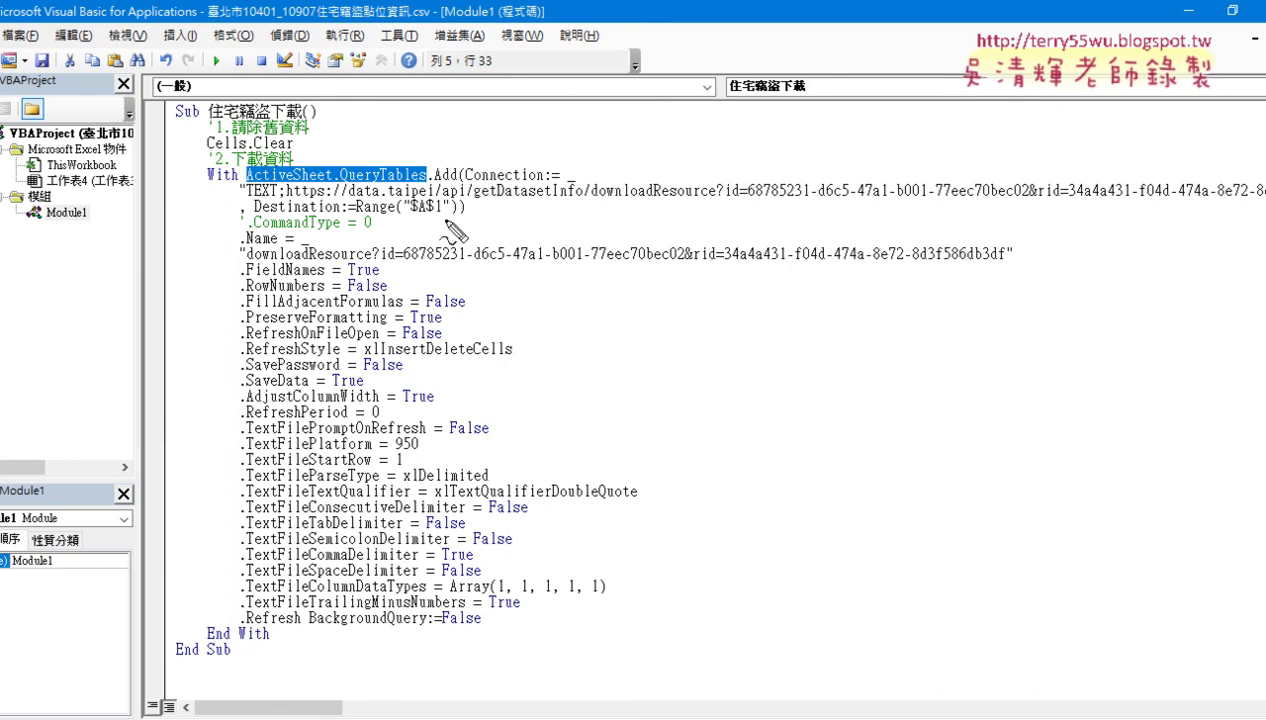
Step: Annotate the QueryTables.Add call, With, .Name, .FieldNames and End With lines, then erase the marks
left_click_drag(247, 184, 432, 197)
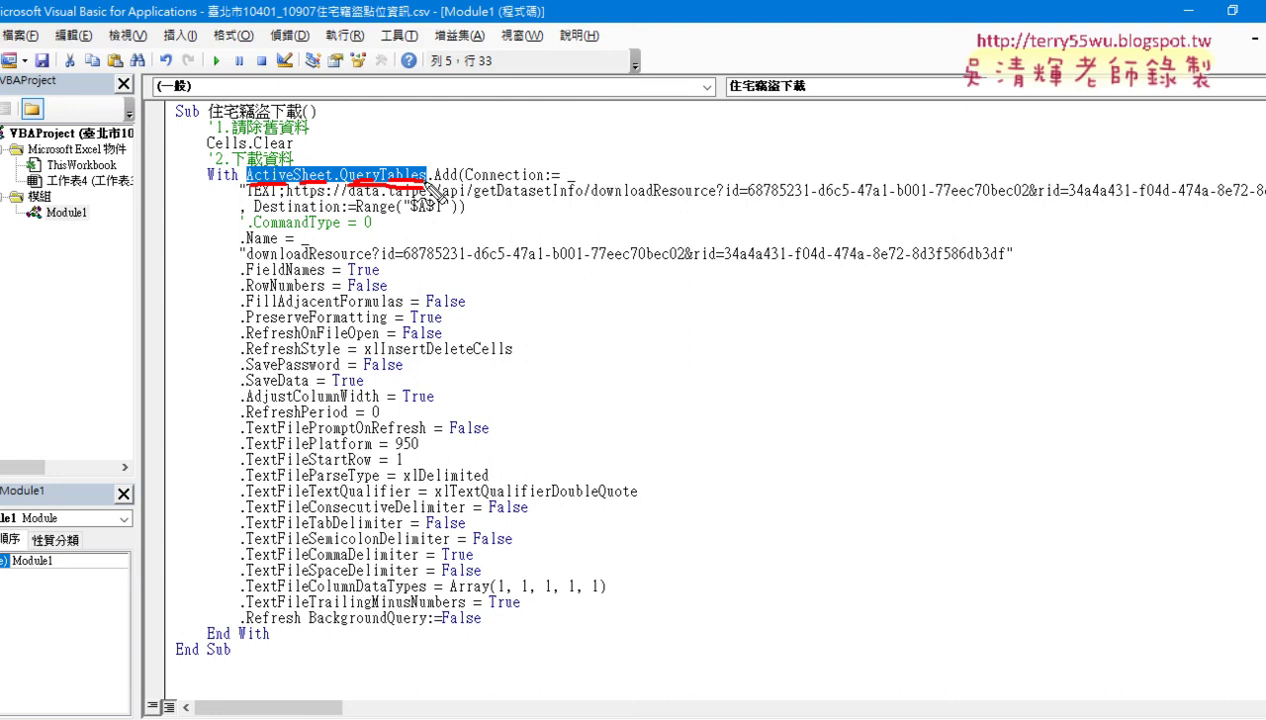
left_click_drag(430, 186, 470, 196)
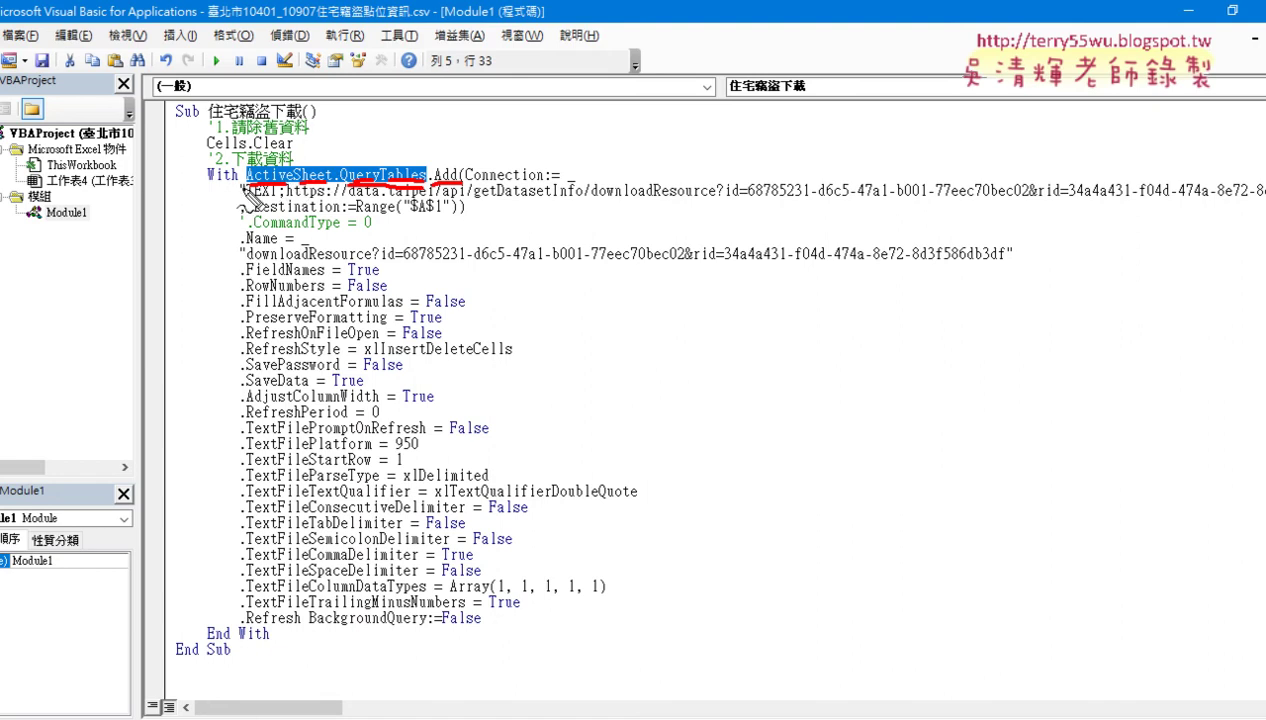
left_click_drag(209, 183, 233, 182)
left_click_drag(242, 246, 253, 246)
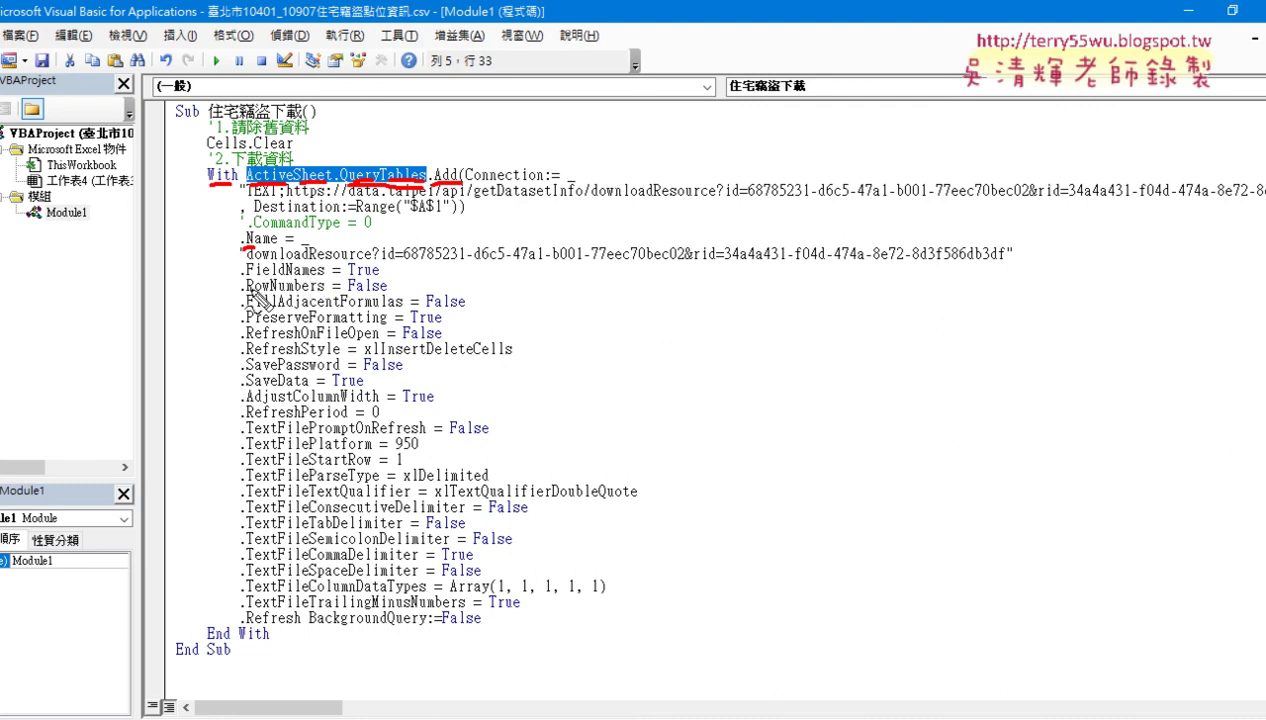
left_click_drag(239, 279, 257, 281)
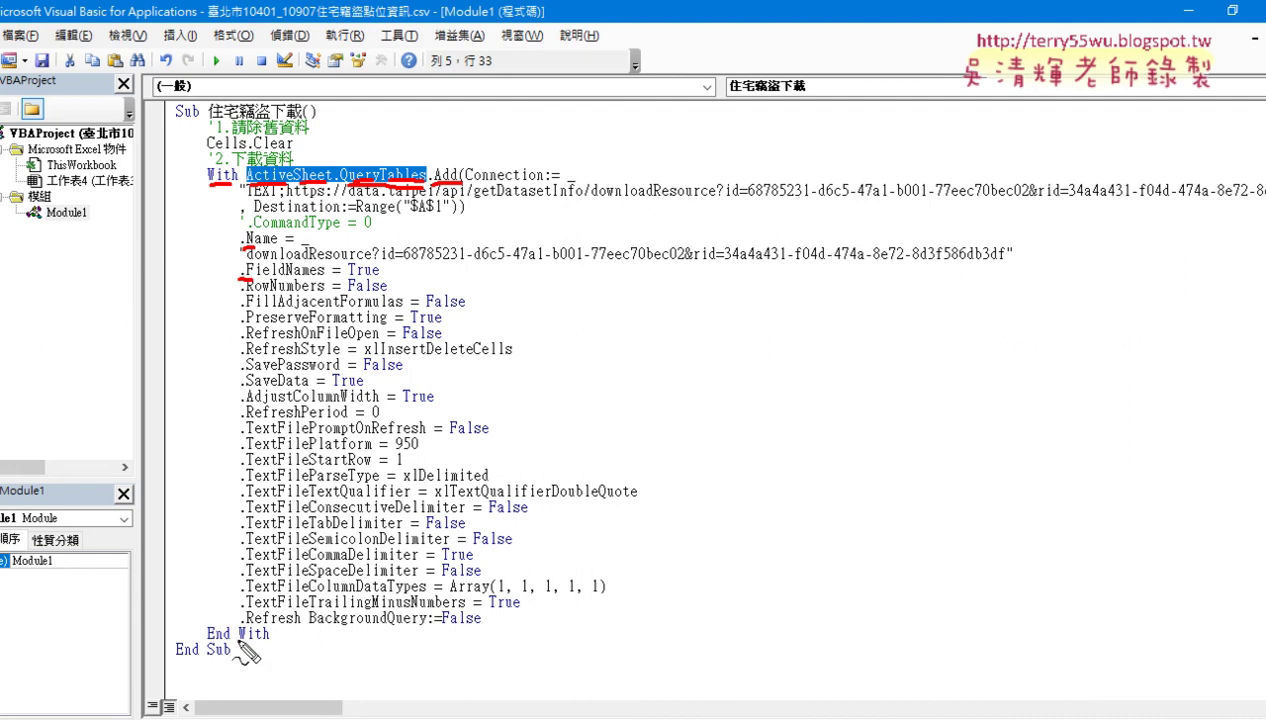
left_click_drag(205, 644, 268, 640)
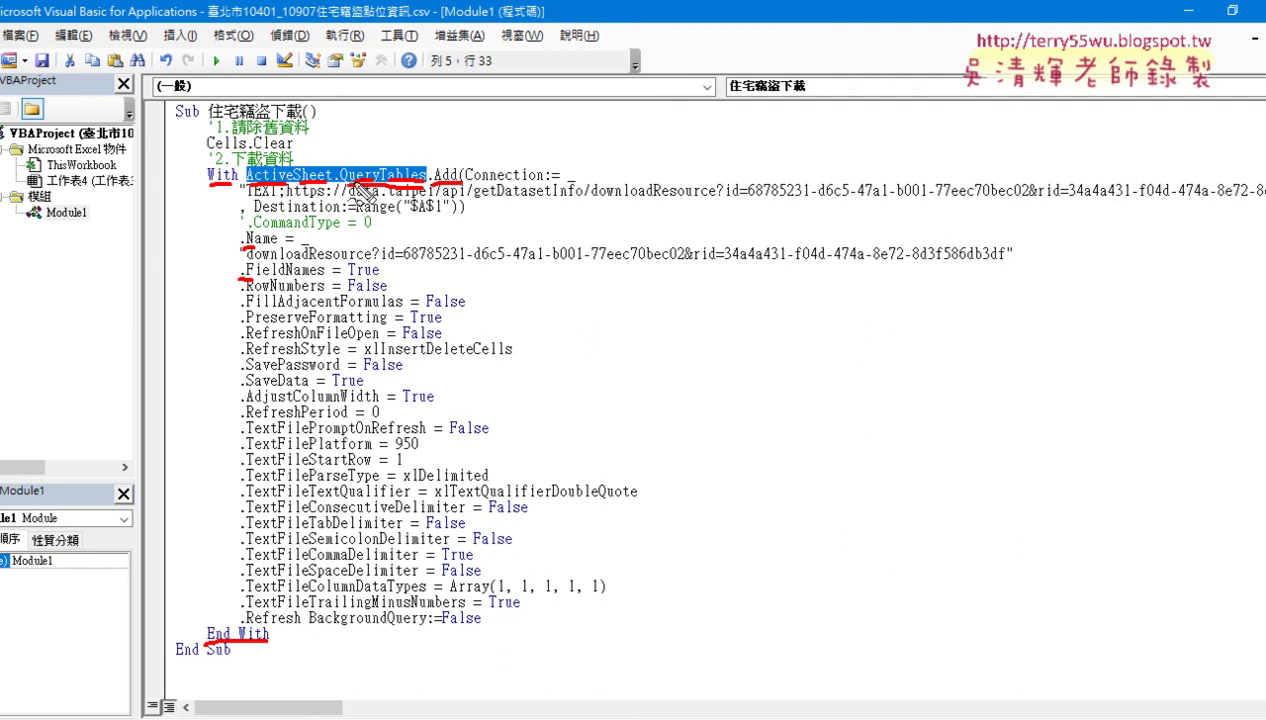
mouse_move(252, 244)
left_mouse_down()
mouse_move(215, 247)
mouse_move(215, 282)
left_mouse_up()
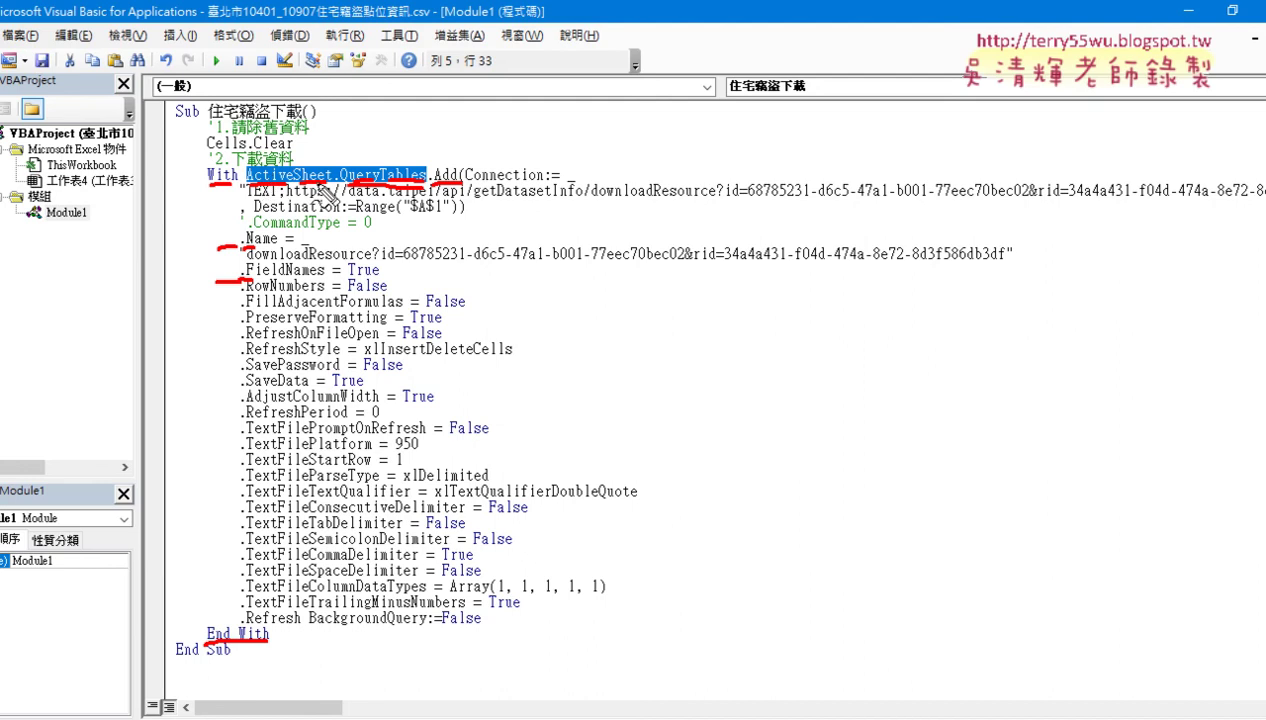
left_click_drag(248, 243, 232, 258)
key("ctrl+z")
key("Escape")
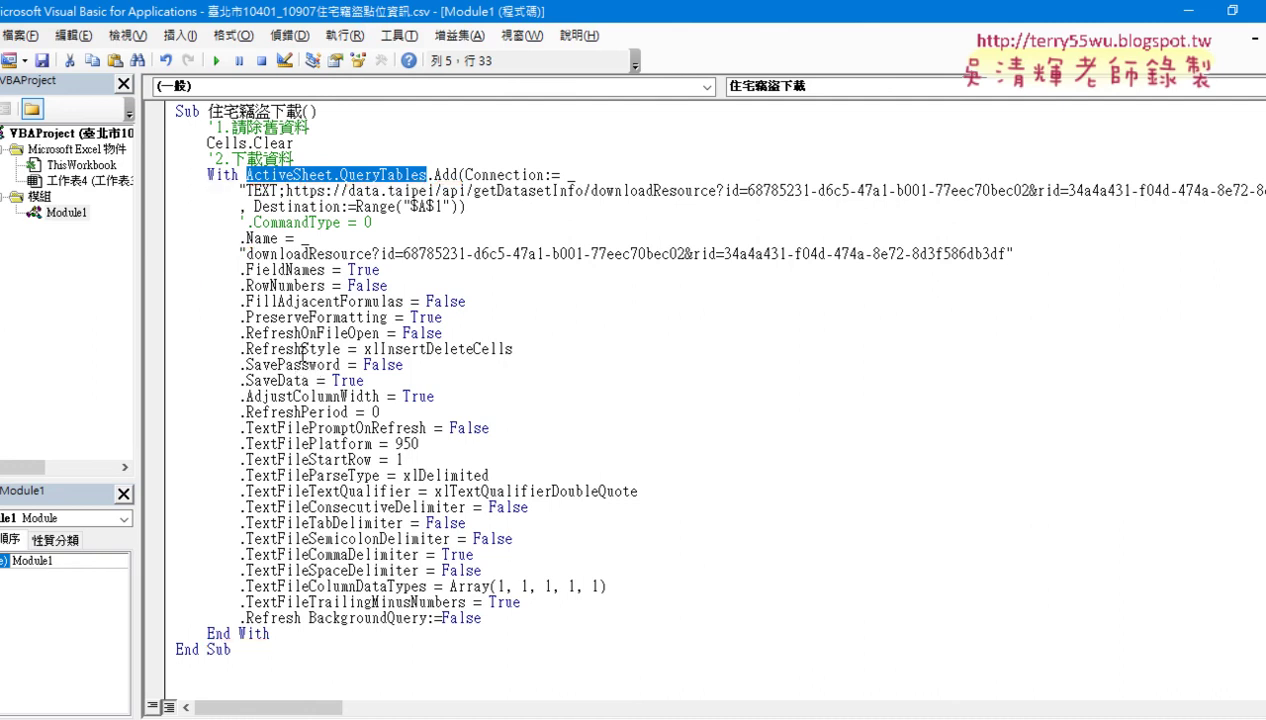
left_click(429, 175)
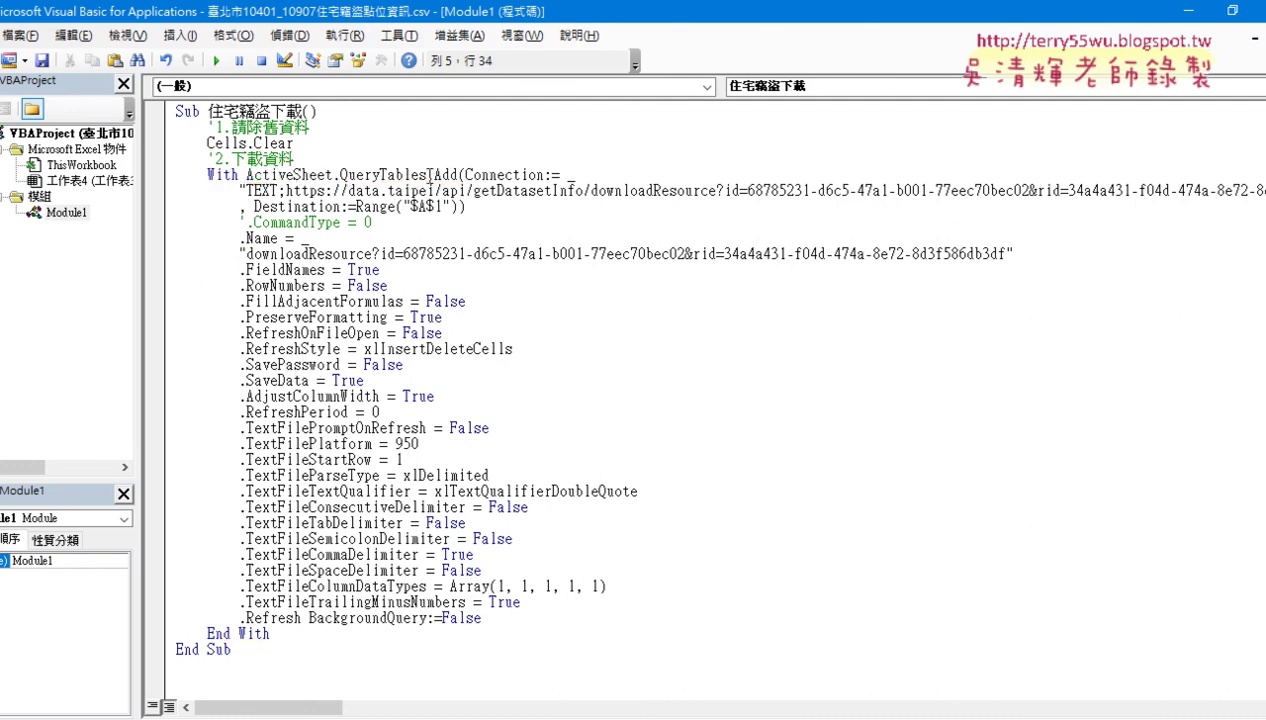
left_click_drag(429, 175, 544, 175)
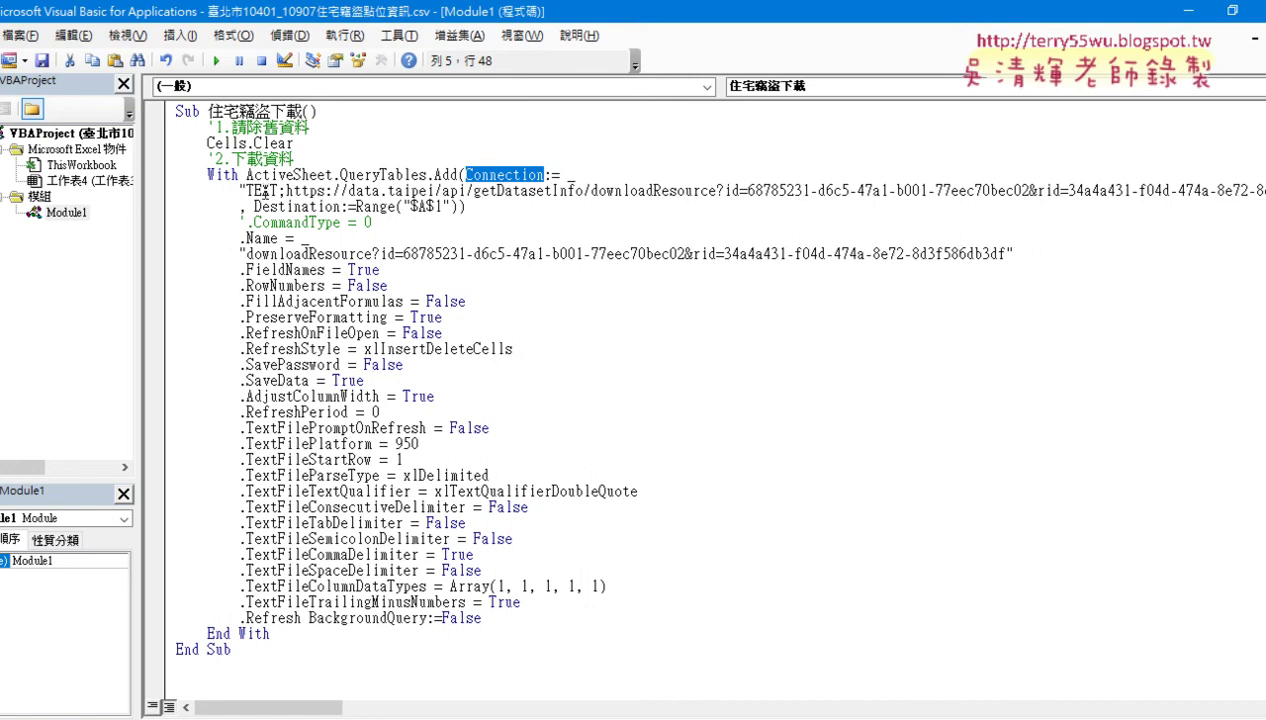
left_click_drag(247, 190, 281, 190)
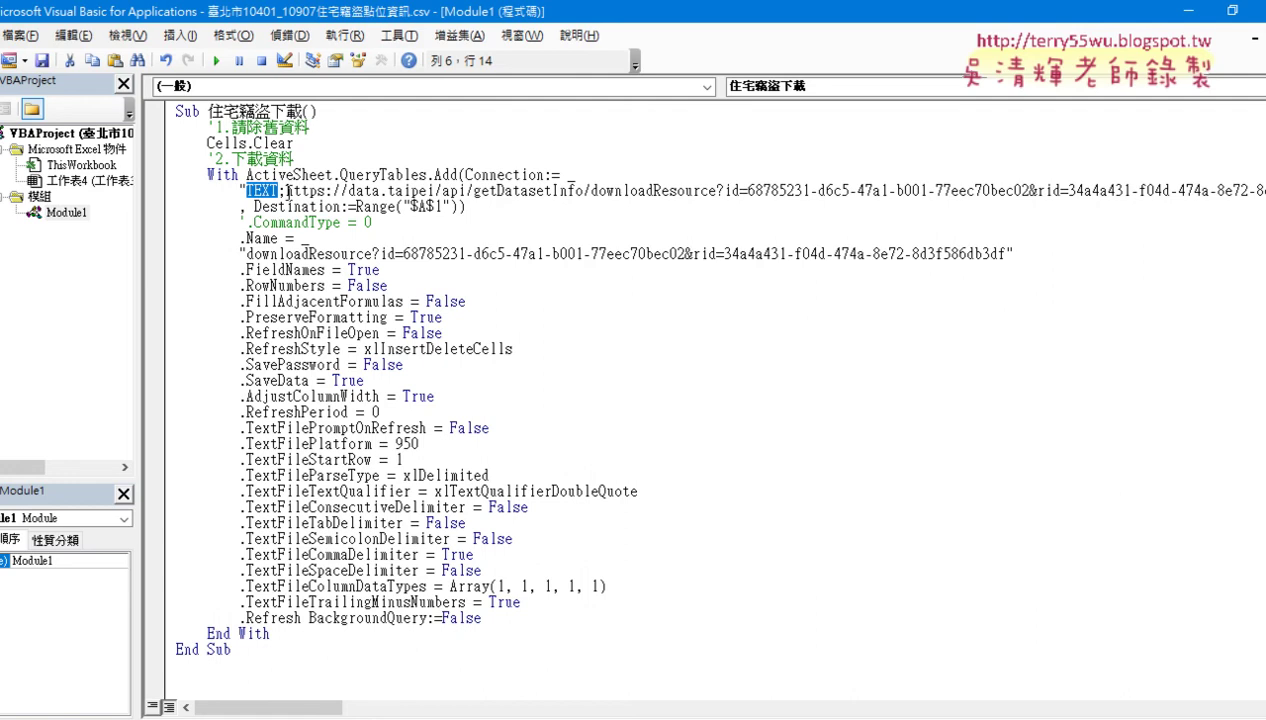
left_click_drag(286, 190, 712, 190)
left_click_drag(1113, 190, 1064, 197)
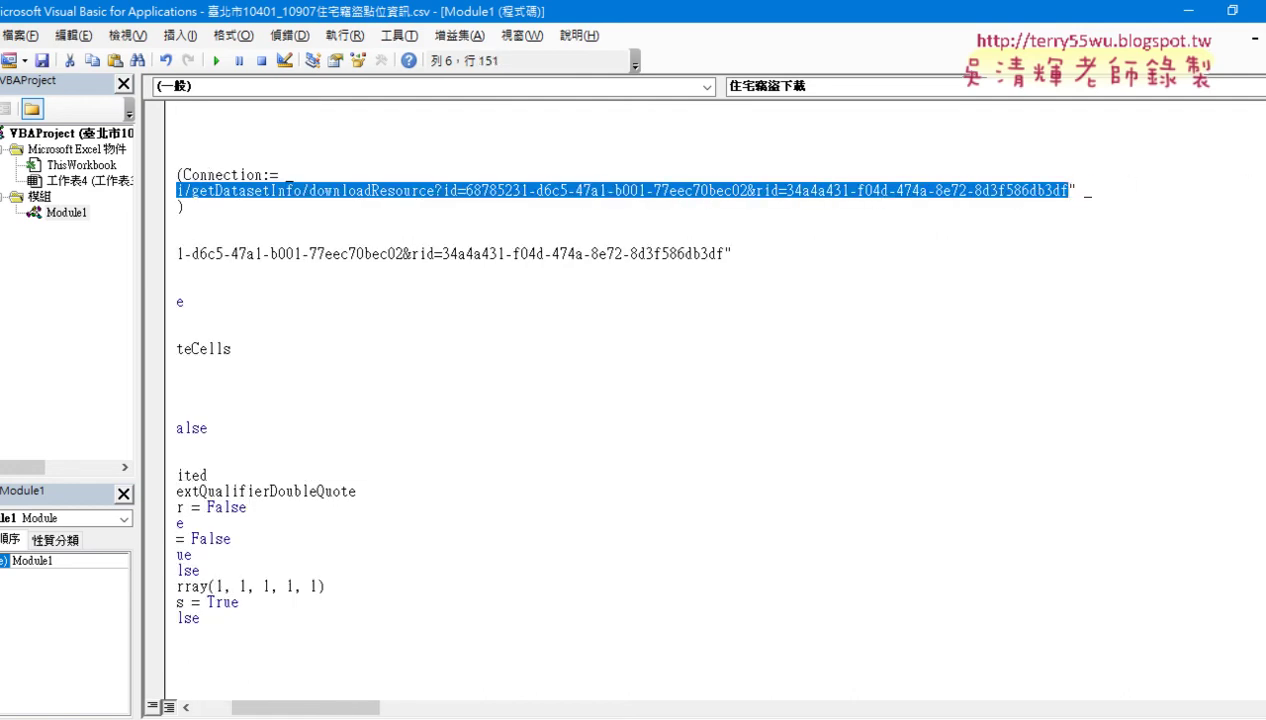
left_click_drag(368, 707, 333, 707)
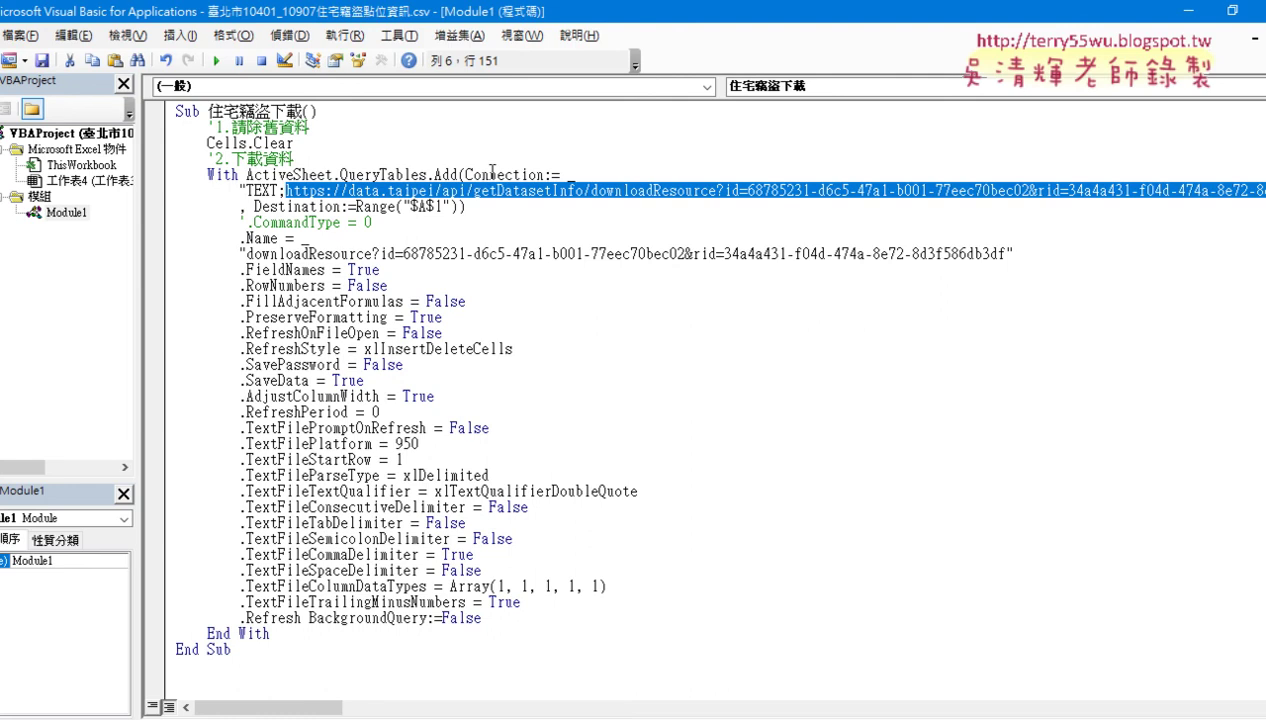
left_click_drag(376, 222, 178, 226)
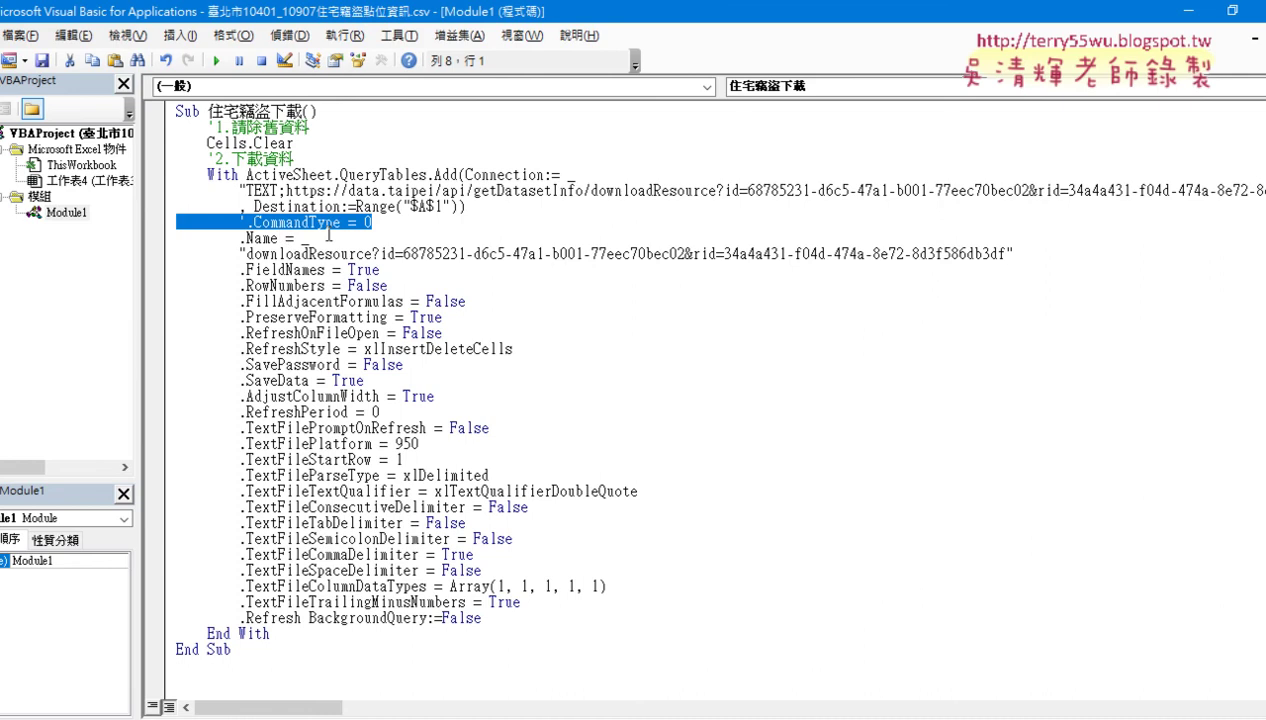
Step: Delete the commented-out ' .CommandType = 0 line, then highlight the property lines and FieldNames
key("Delete")
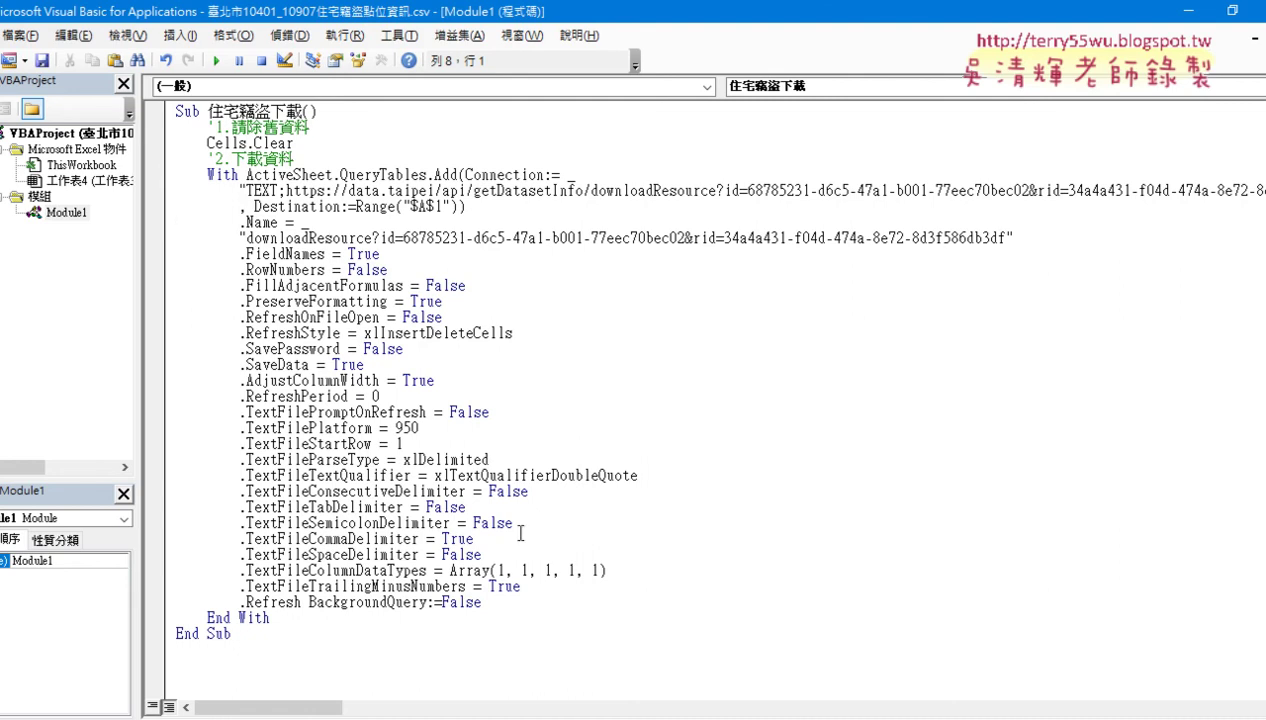
left_click_drag(490, 601, 176, 220)
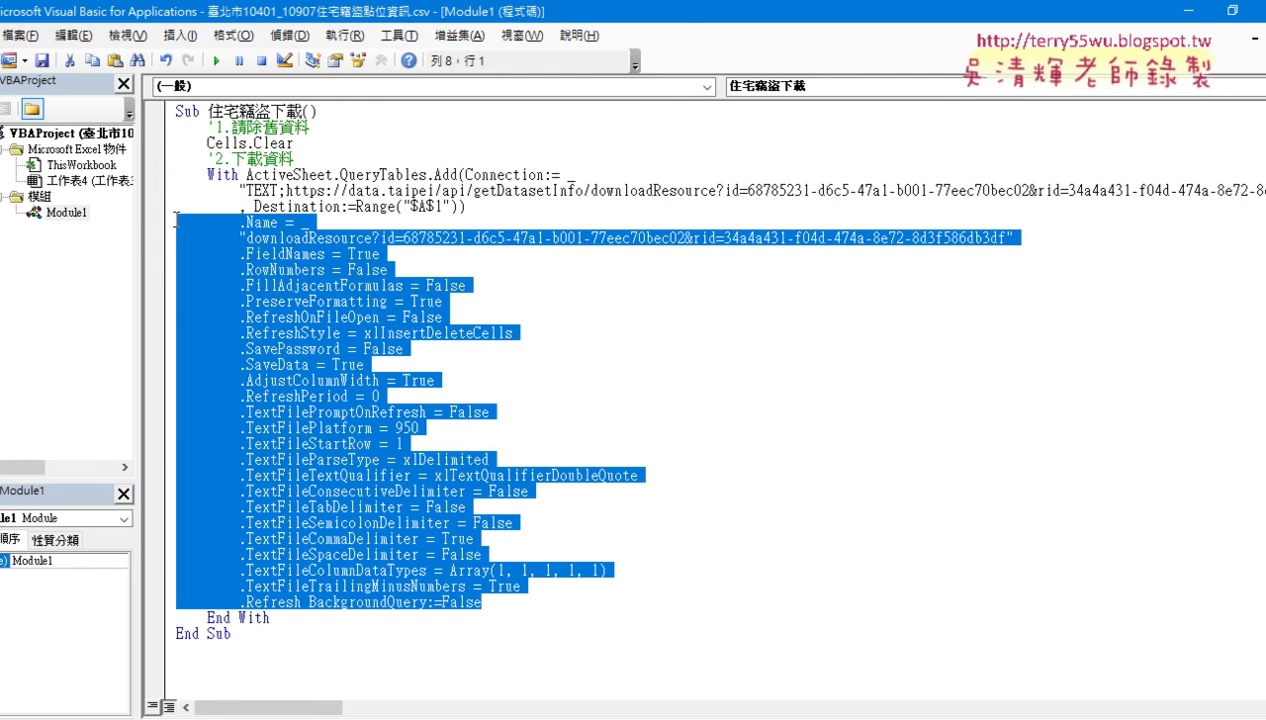
left_click(302, 257)
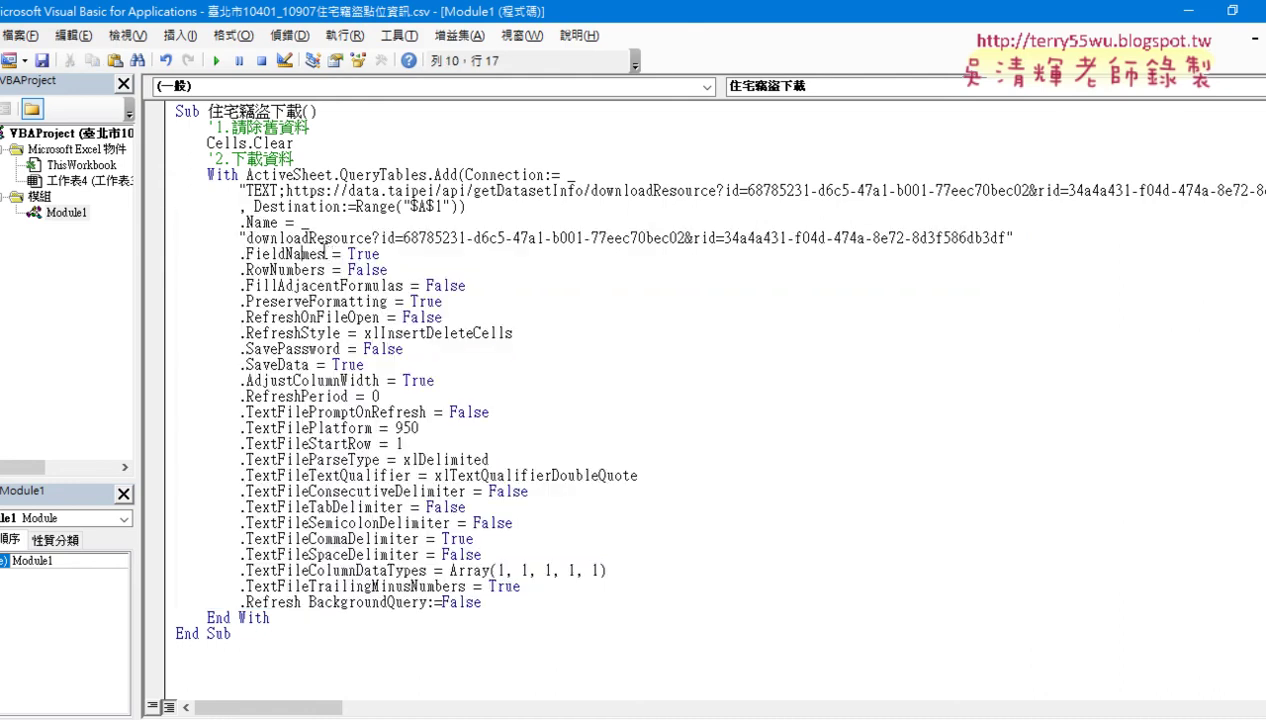
double_click(322, 254)
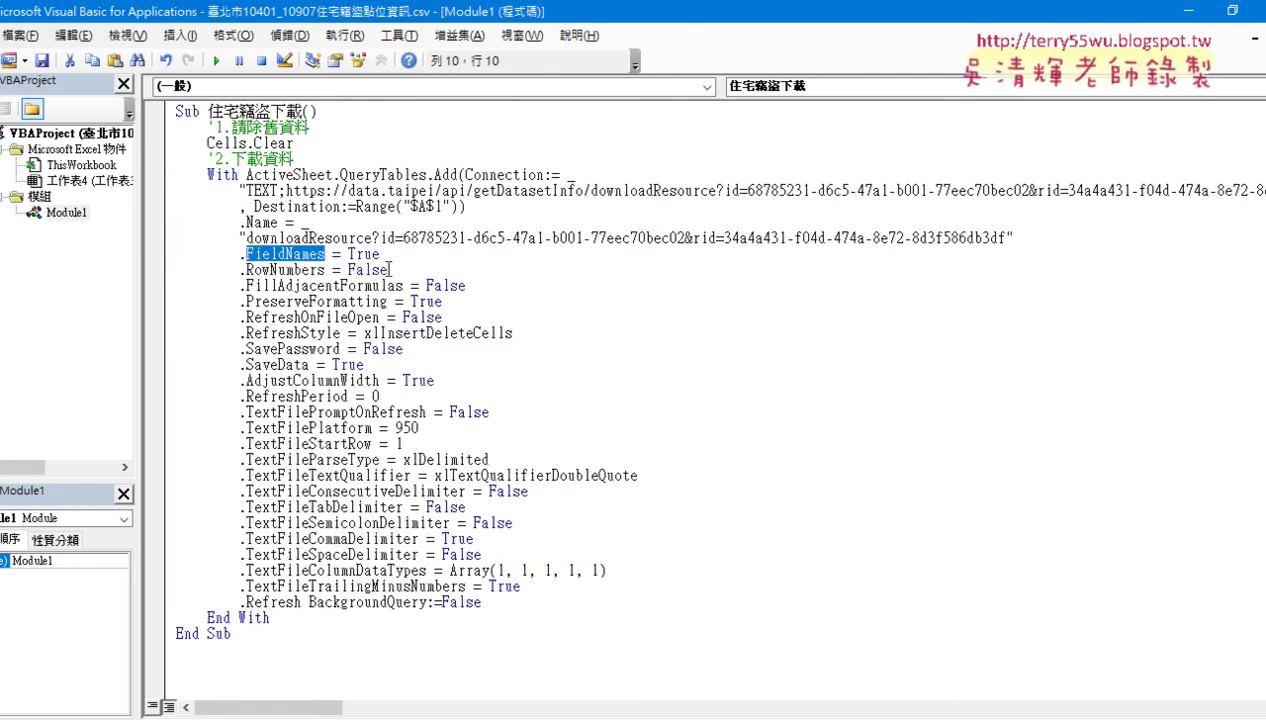
key("F1")
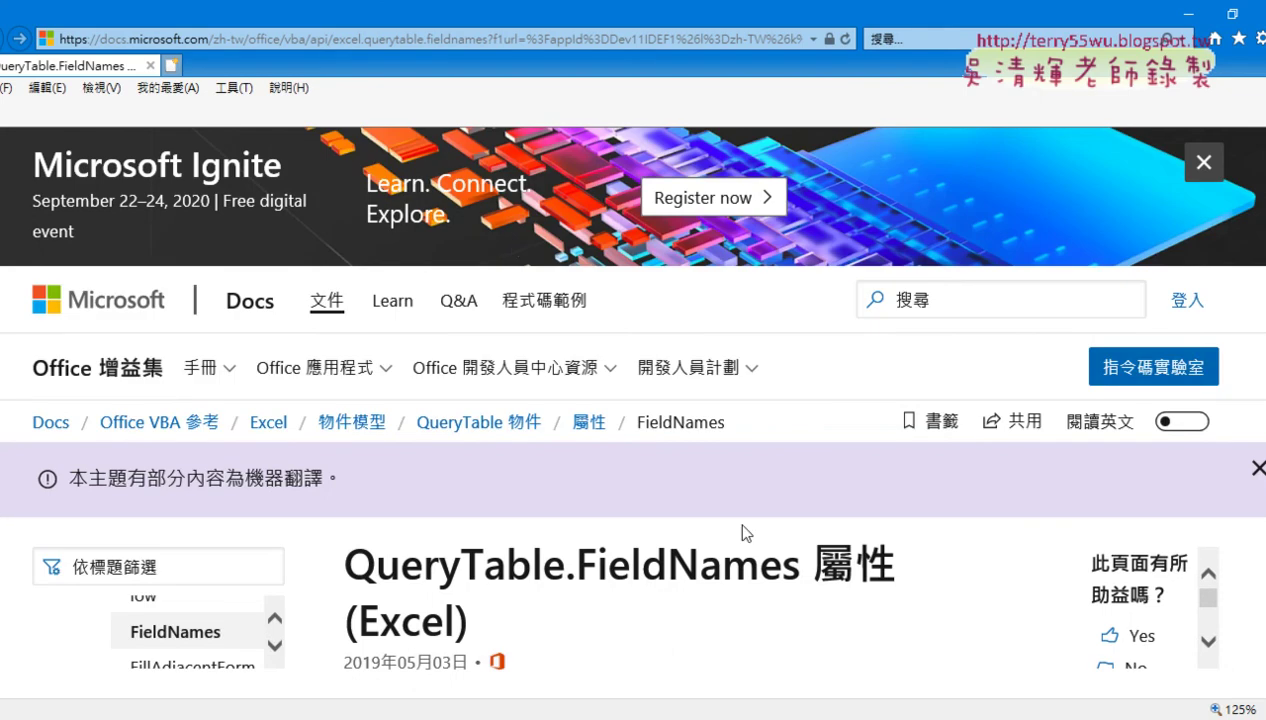
scroll(750, 525, "down", 4)
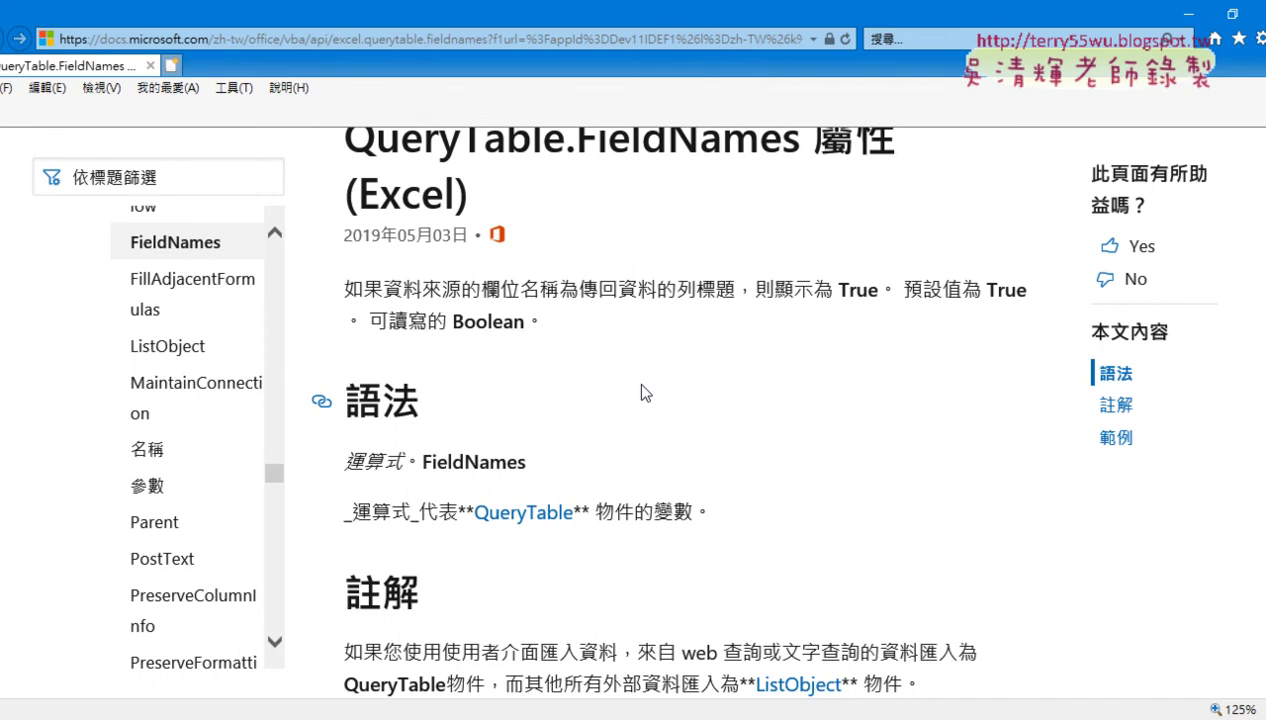
scroll(638, 388, "down", 3)
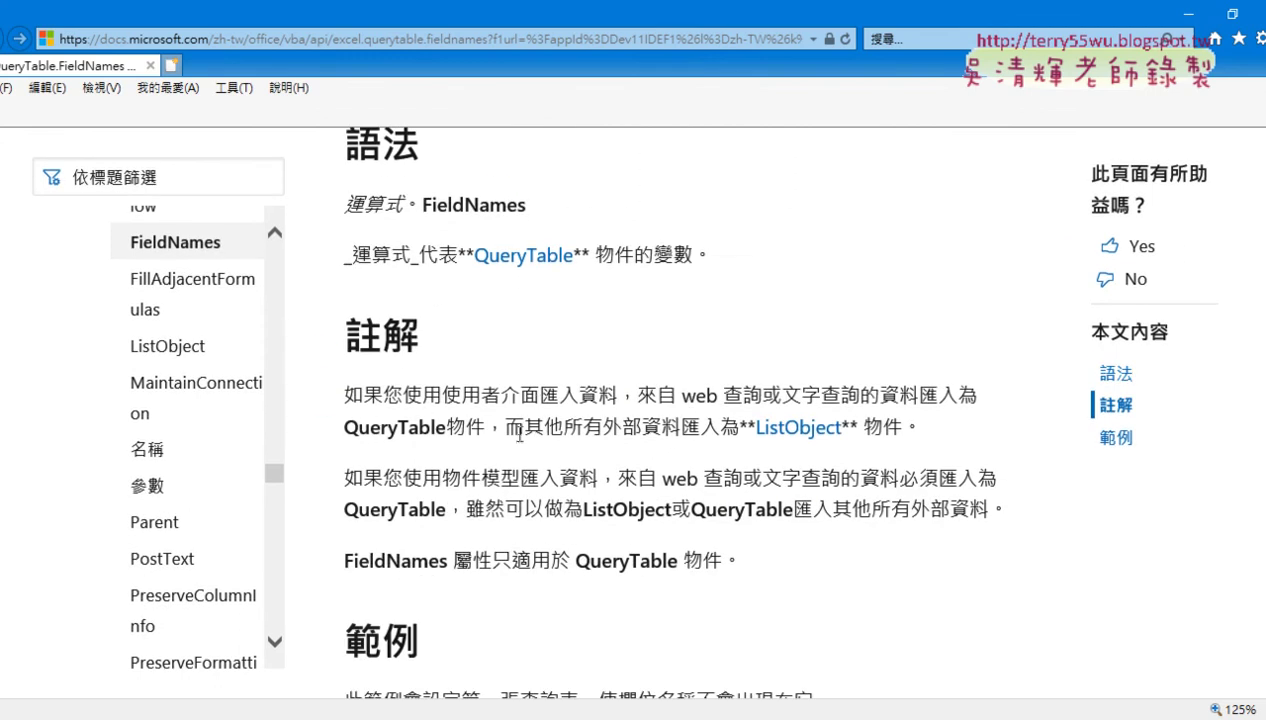
scroll(838, 483, "down", 2)
scroll(838, 483, "down", 4)
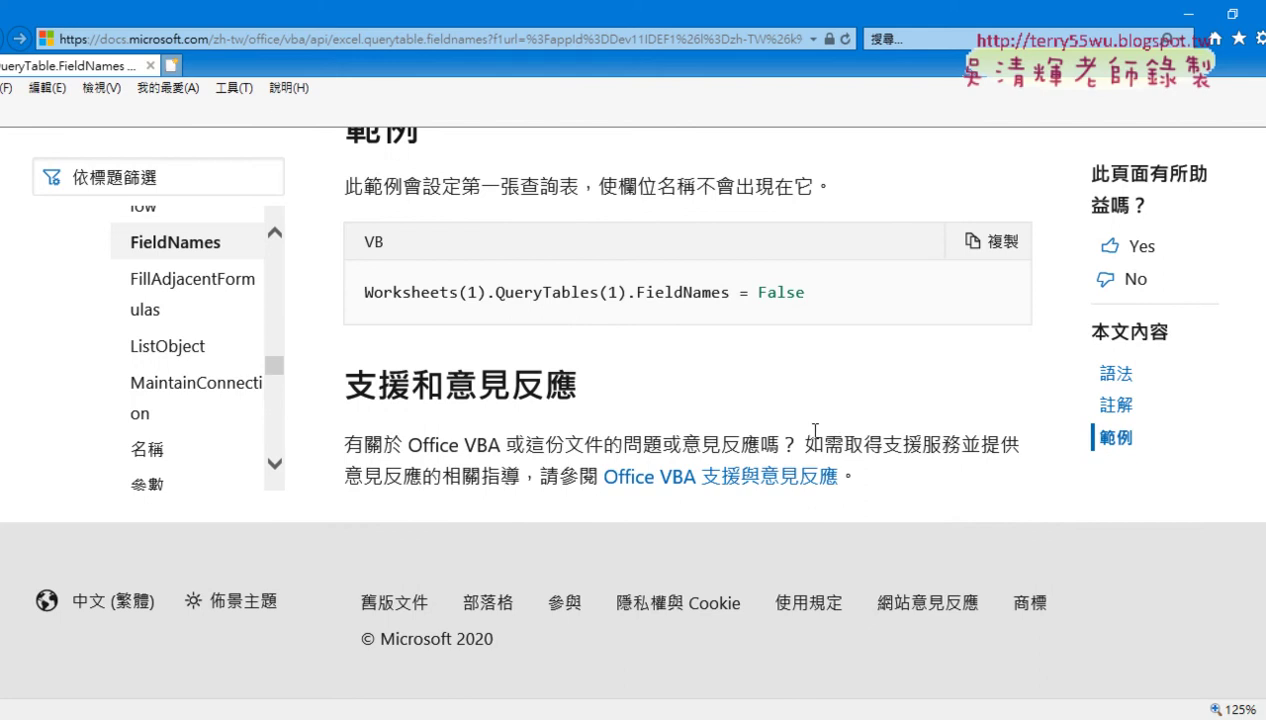
left_click(1247, 14)
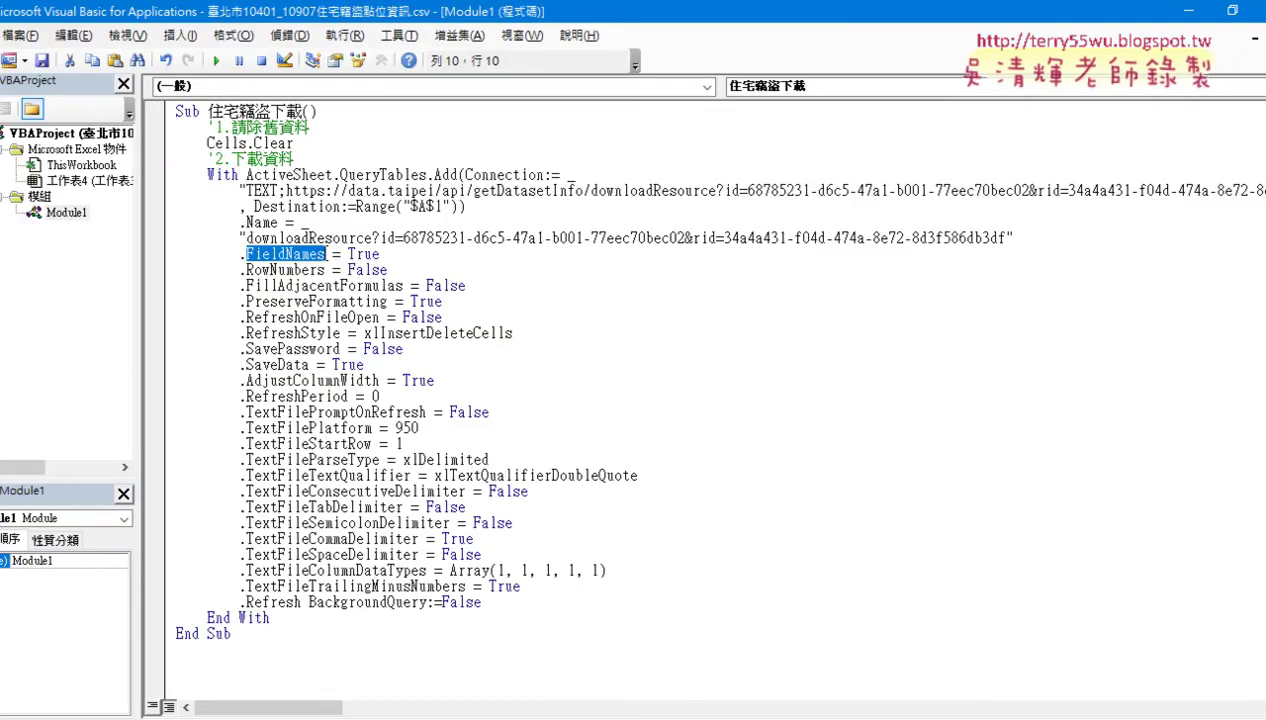
Step: Select the property lines from .Name through .TextFilePromptOnRefresh = False and delete them
left_click_drag(387, 270, 167, 222)
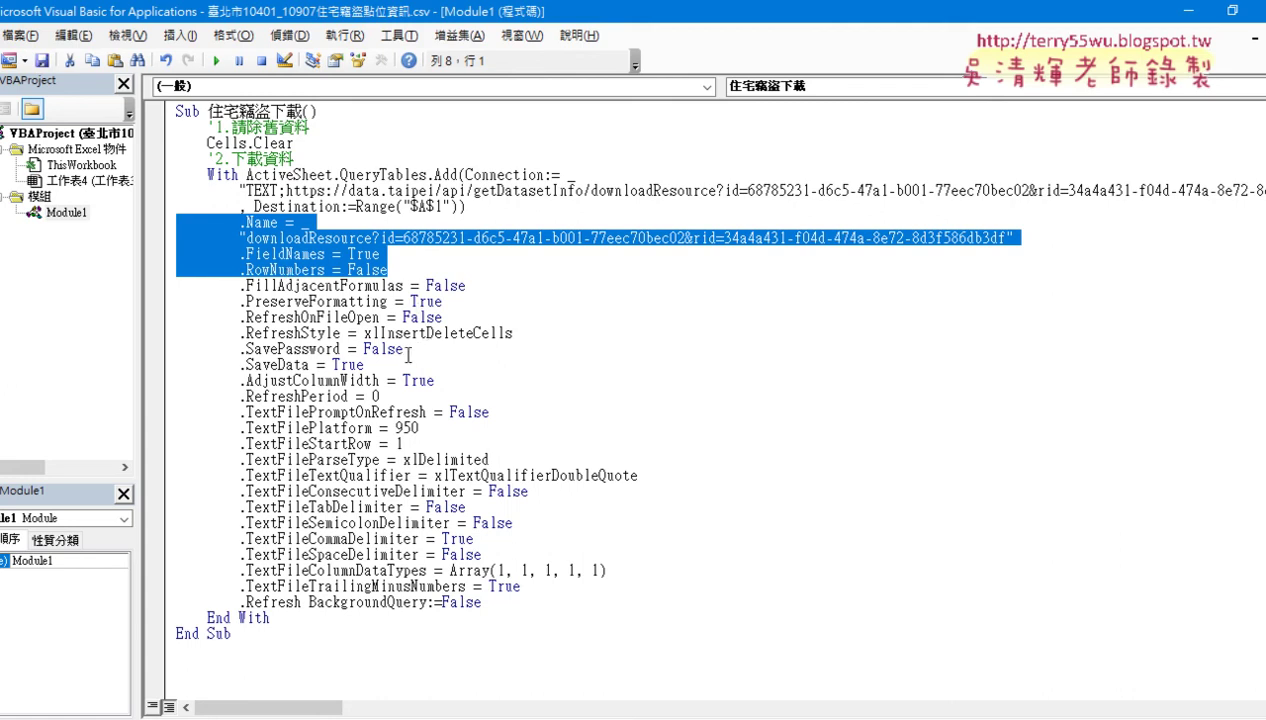
left_click(364, 357)
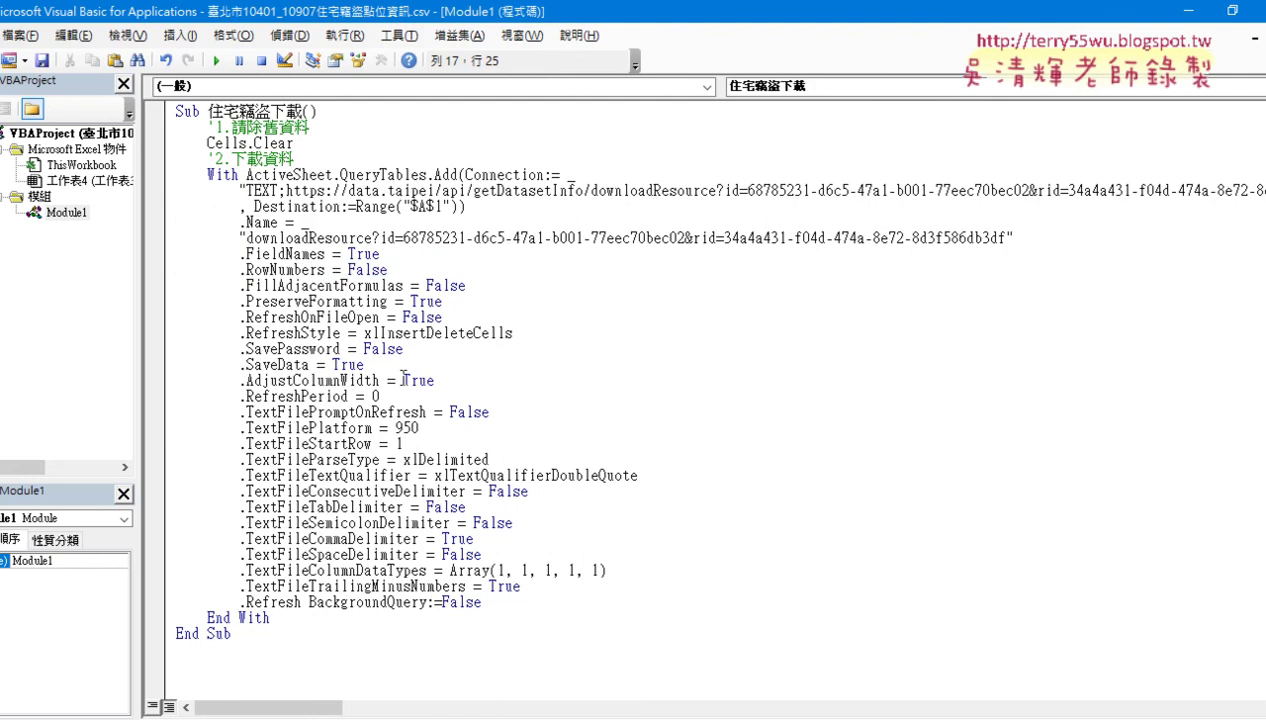
left_click_drag(436, 380, 276, 381)
left_click_drag(378, 397, 276, 397)
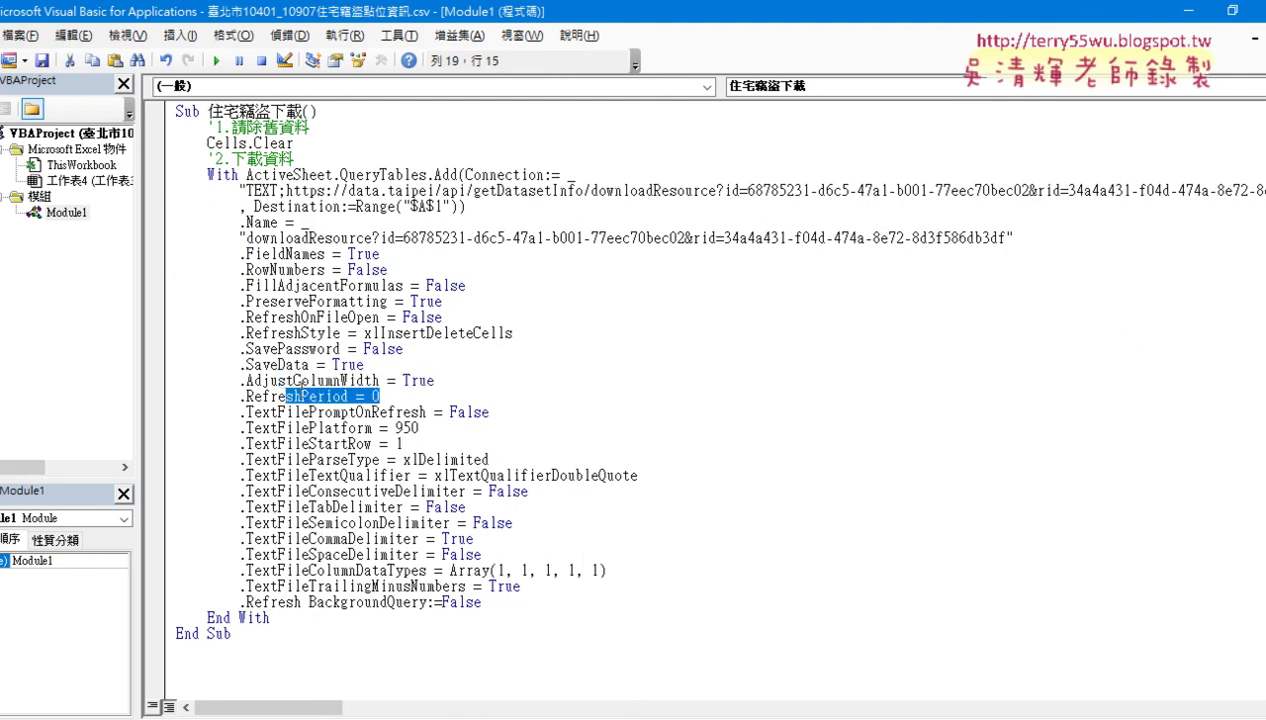
mouse_move(488, 412)
left_mouse_down()
mouse_move(357, 413)
mouse_move(163, 301)
left_mouse_up()
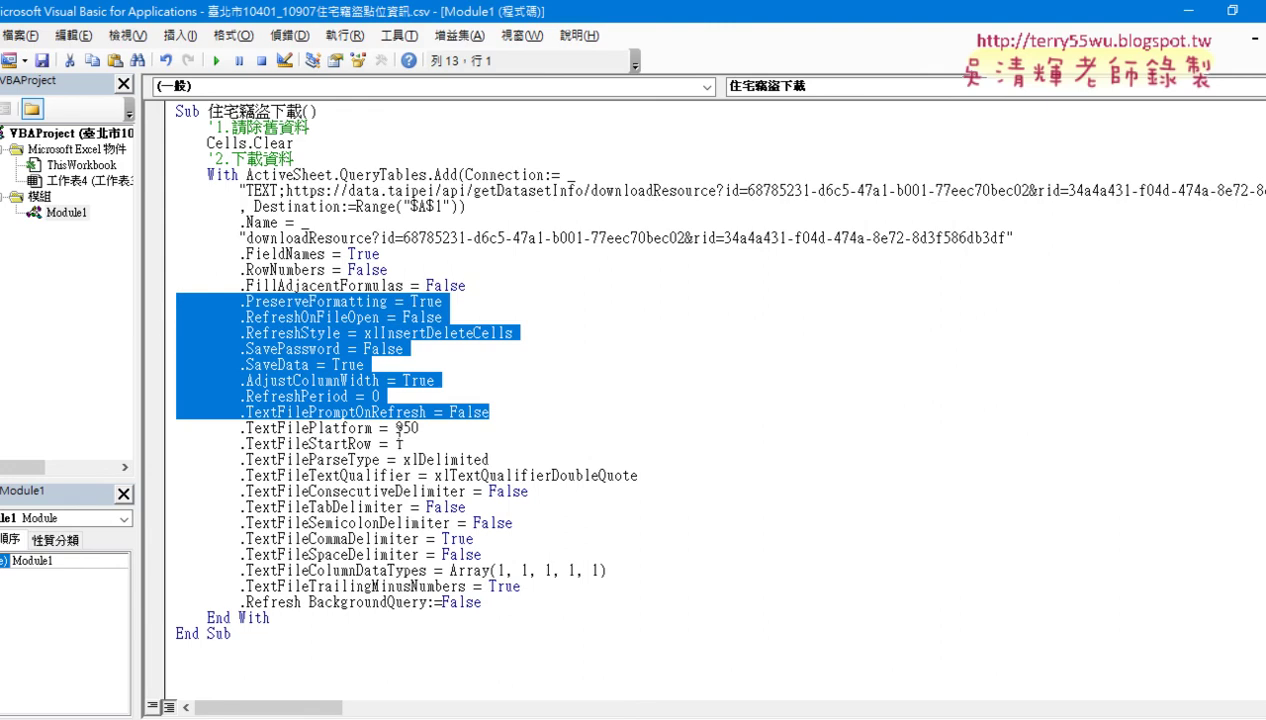
mouse_move(503, 410)
left_mouse_down()
mouse_move(196, 220)
mouse_move(172, 220)
left_mouse_up()
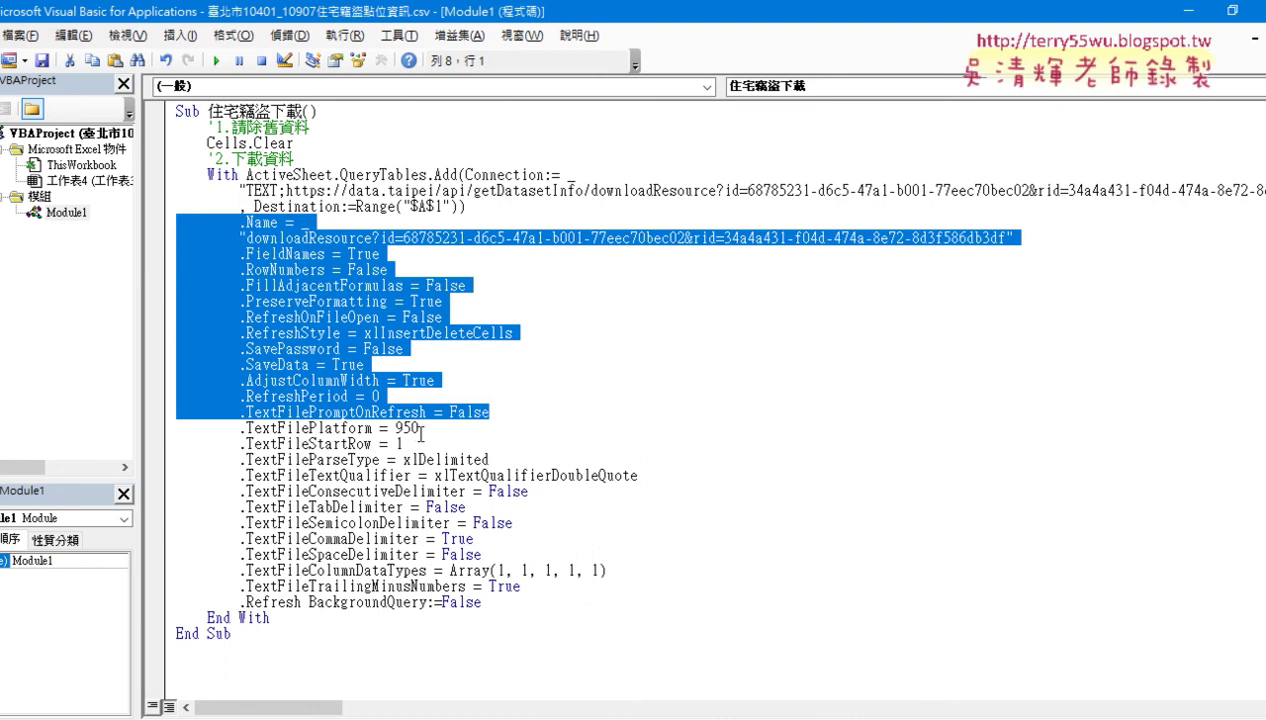
key("Delete")
key("Delete")
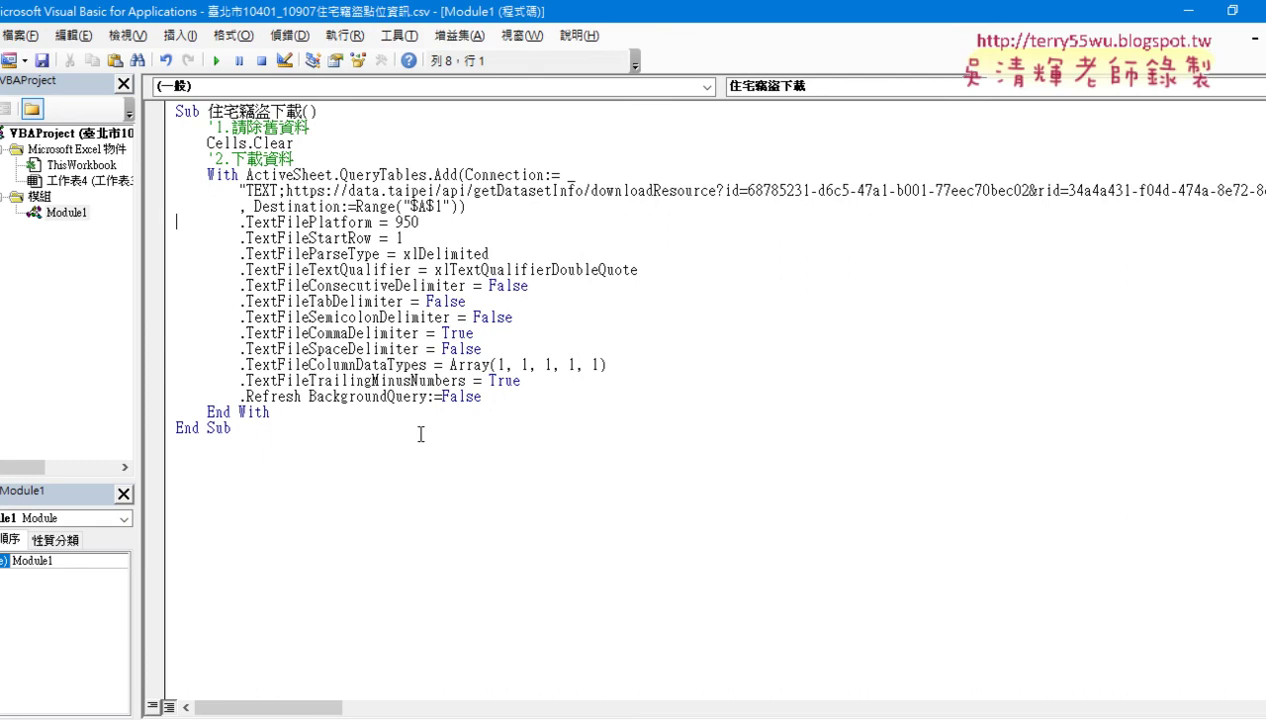
Step: Delete the .TextFileStartRow line and the Consecutive, Tab and Semicolon delimiter lines
left_click_drag(440, 239, 136, 249)
key("Delete")
key("Delete")
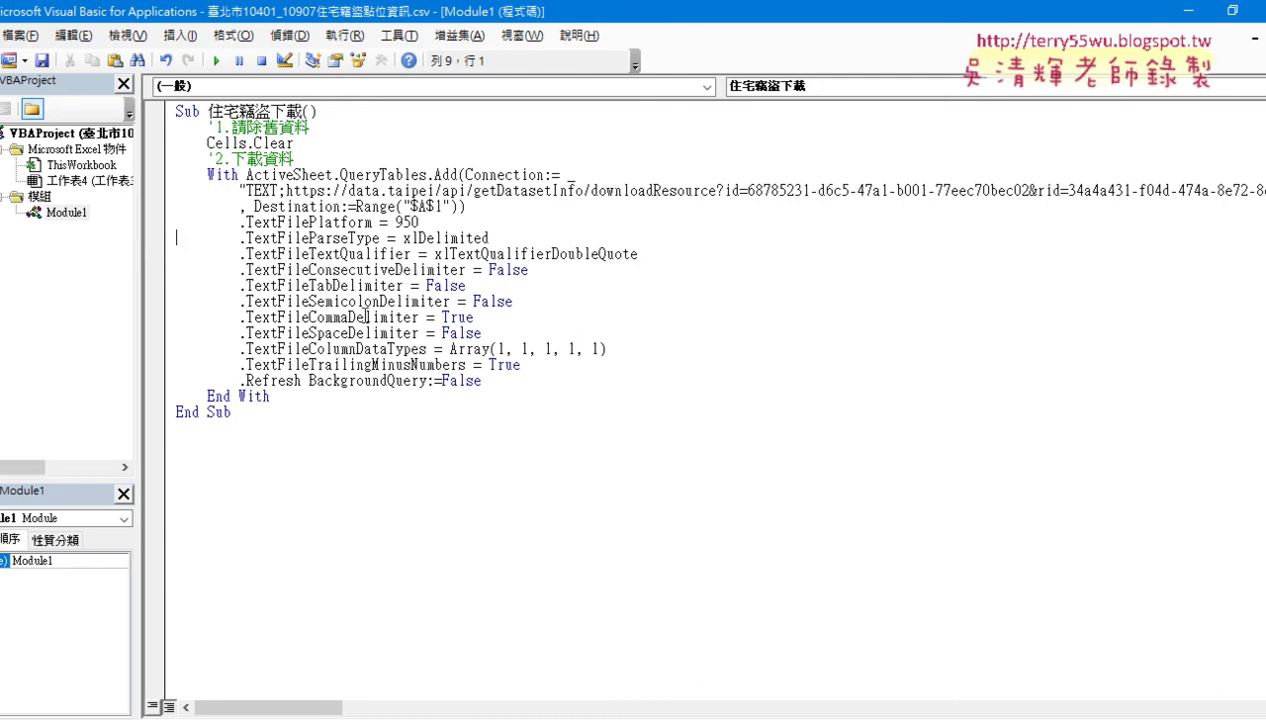
left_click_drag(513, 302, 178, 270)
left_click(505, 272)
left_click(513, 302)
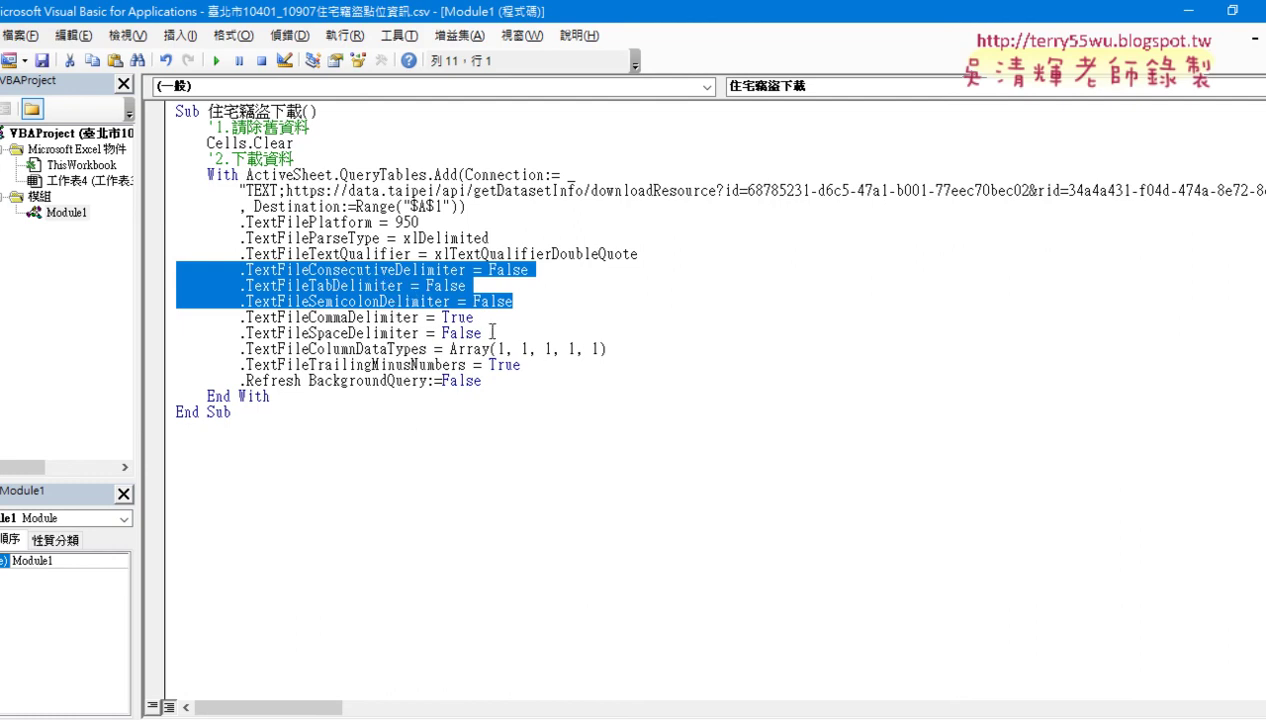
key("Delete")
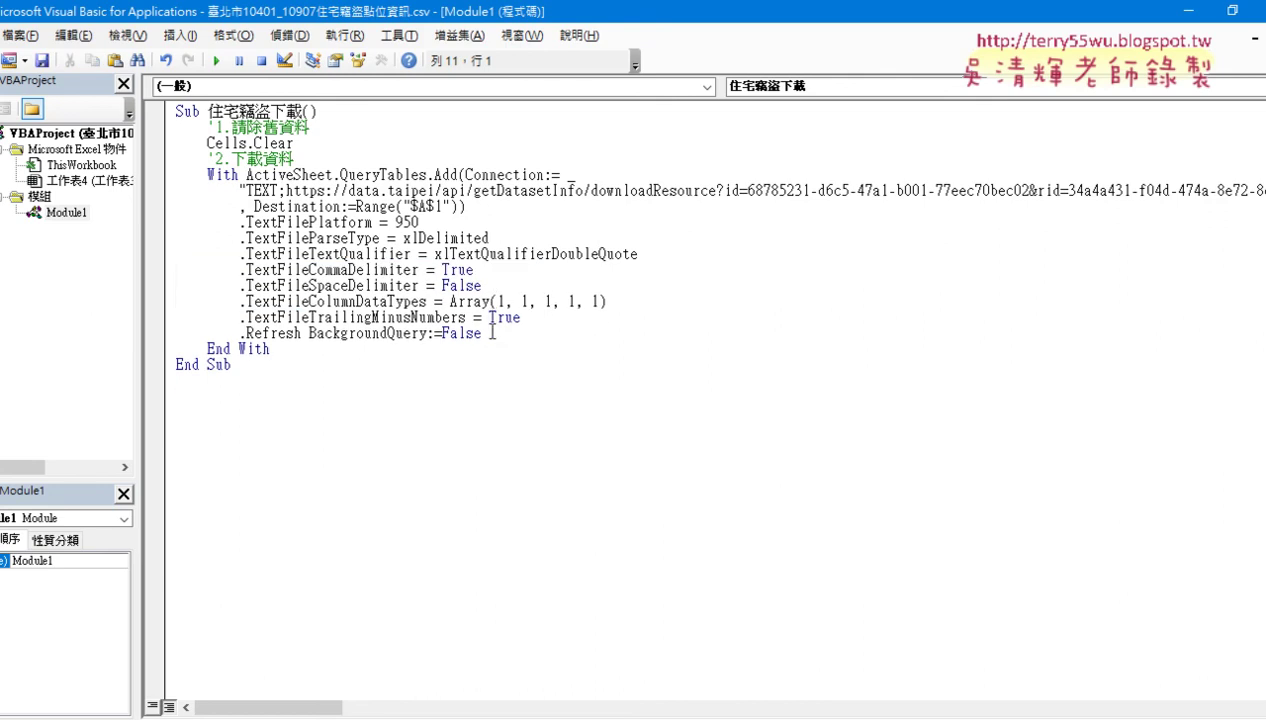
Step: Point out .TextFileCommaDelimiter = True and delete the .TextFileSpaceDelimiter line
left_click(310, 270)
left_click_drag(310, 270, 348, 270)
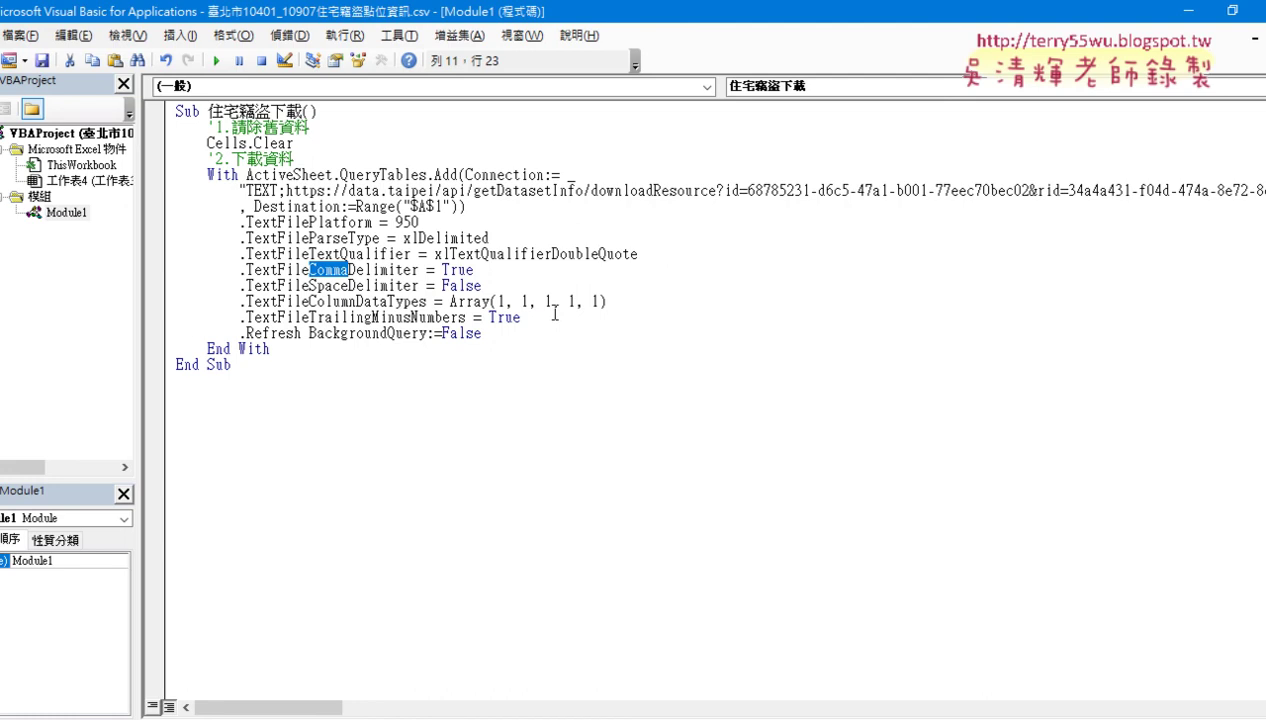
left_click_drag(474, 270, 441, 270)
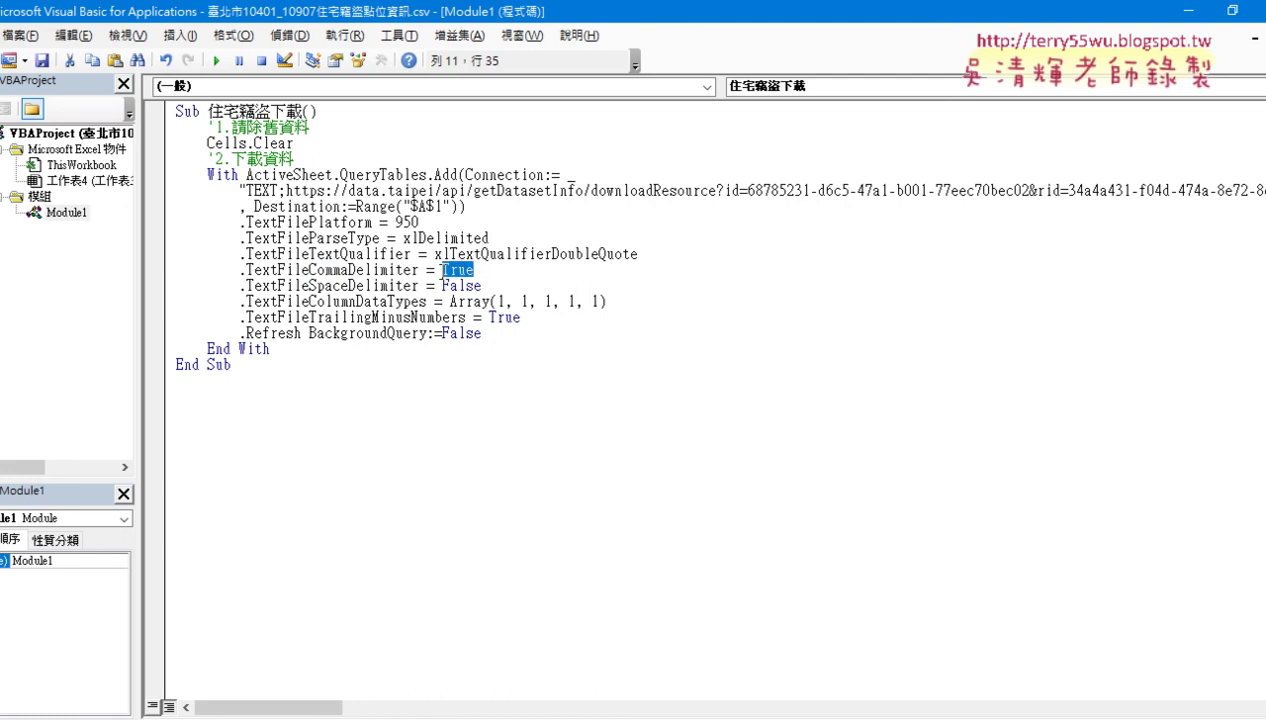
left_click_drag(482, 286, 133, 297)
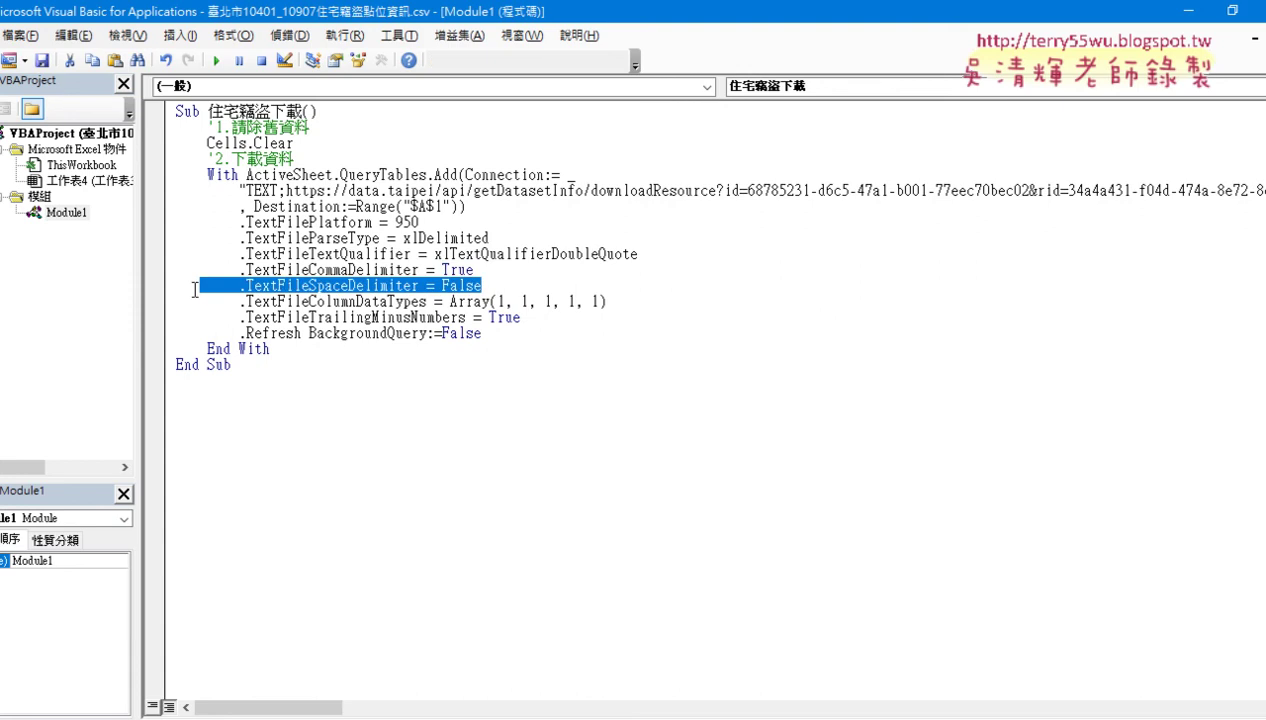
key("Delete")
key("Delete")
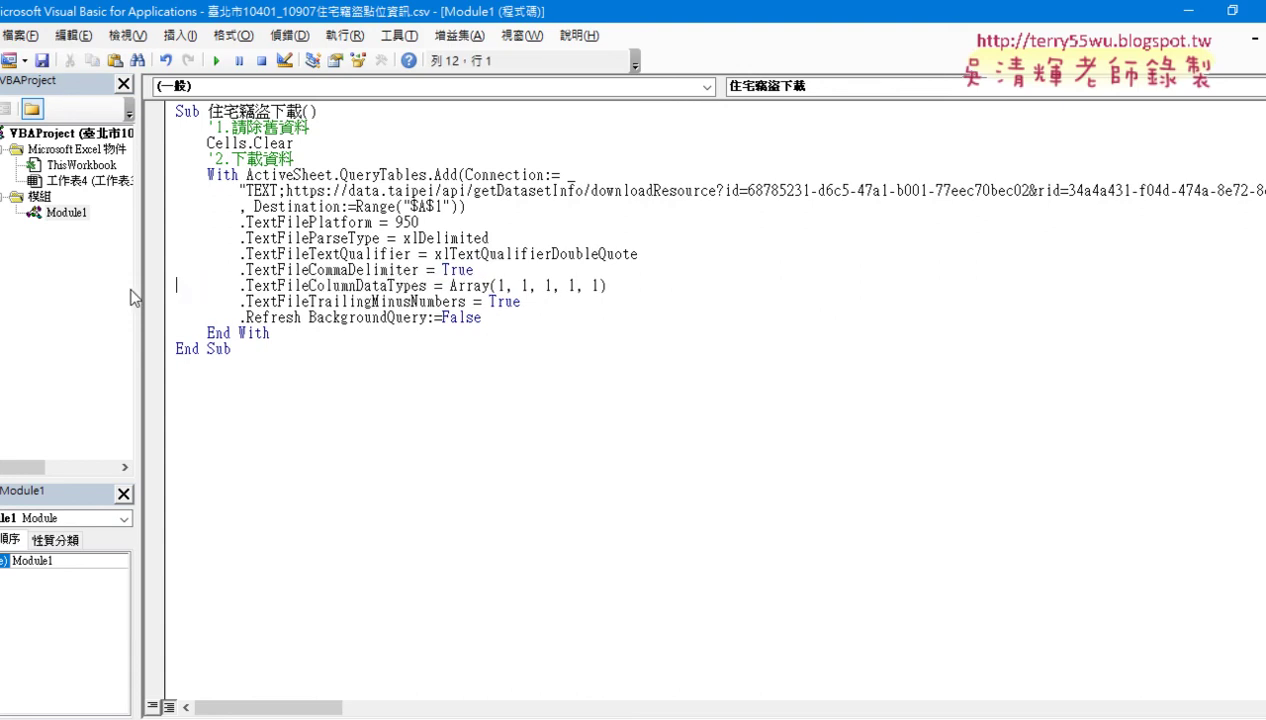
Step: Highlight the .TextFileColumnDataTypes array values, then restore the editor to a smaller window
left_click(306, 286)
left_click_drag(308, 286, 428, 286)
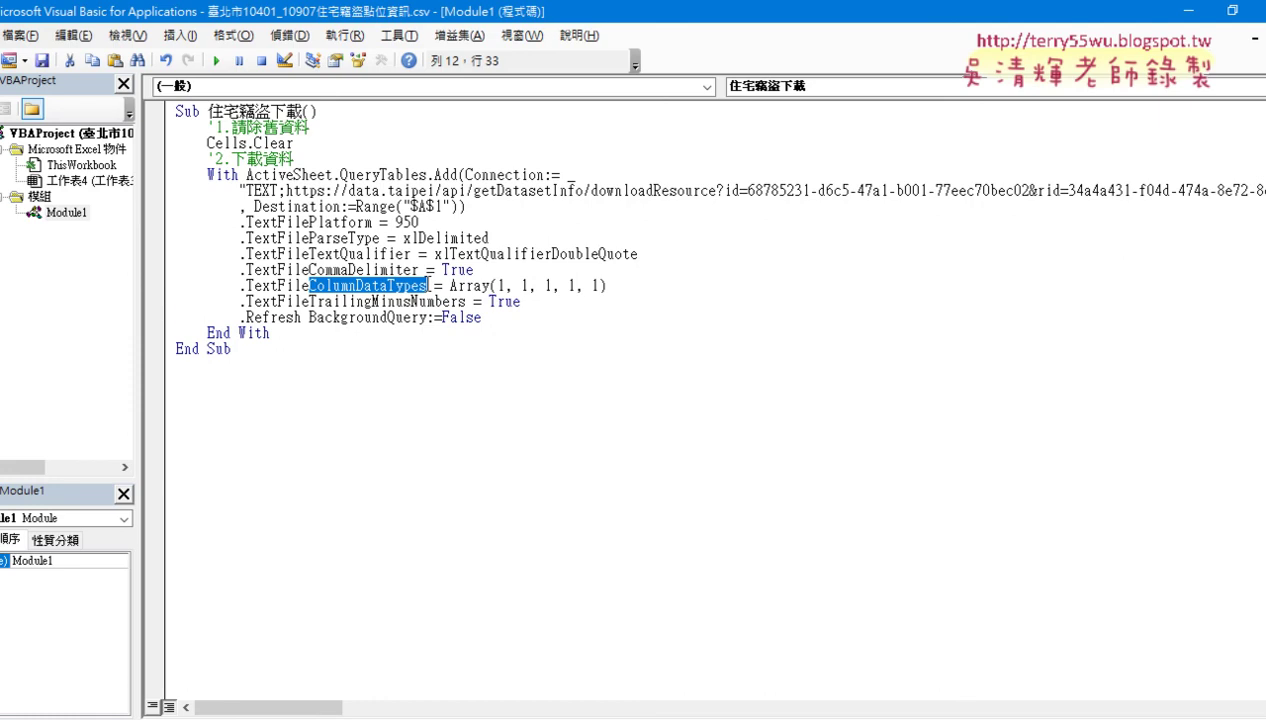
double_click(501, 286)
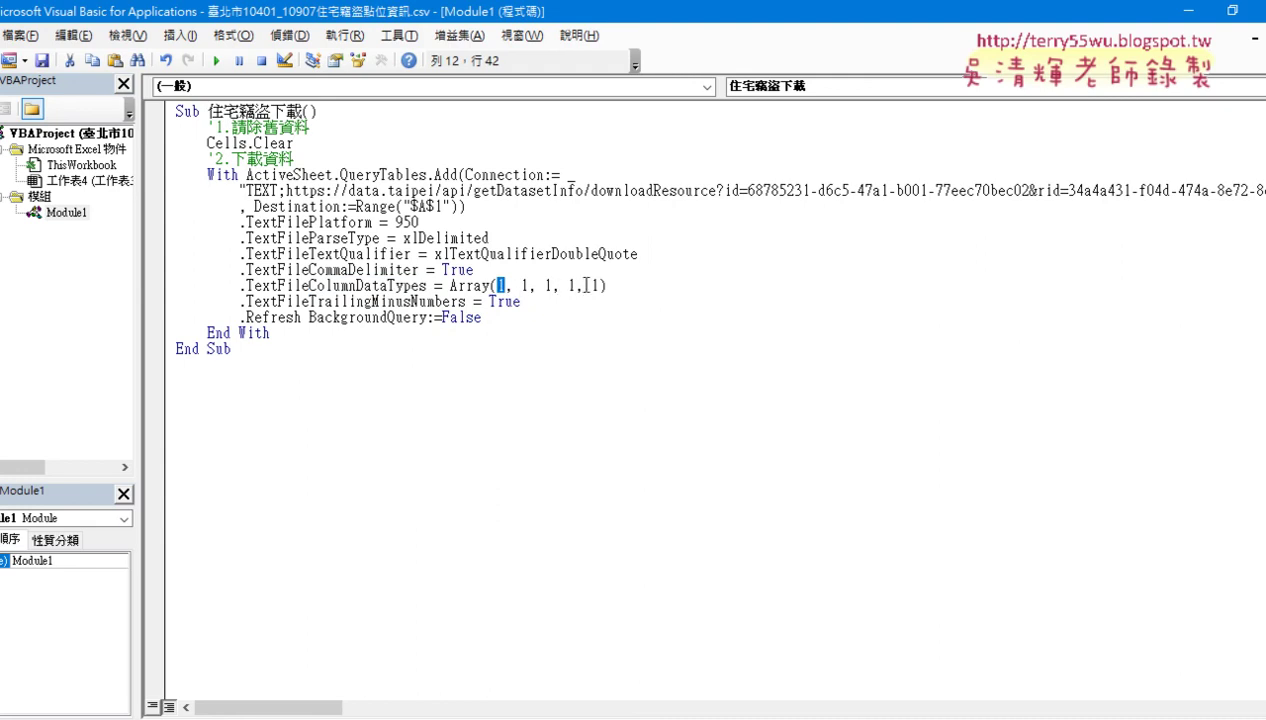
left_click_drag(599, 286, 497, 286)
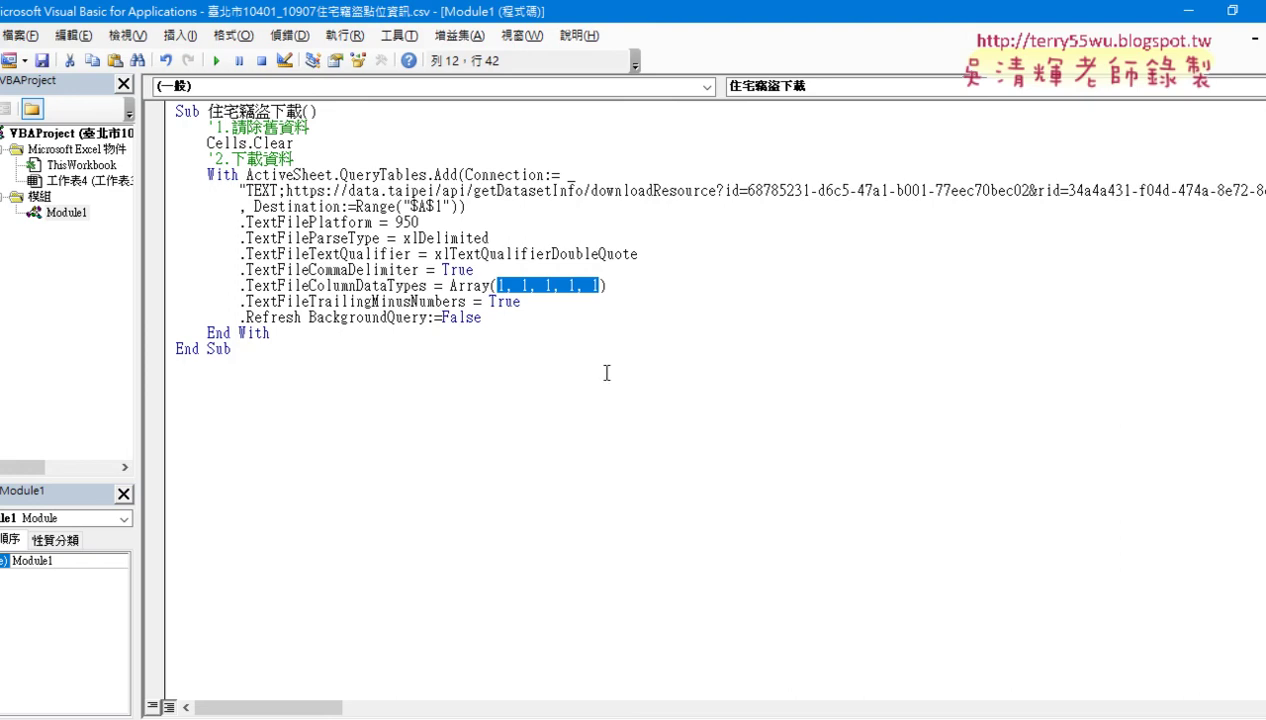
left_click(372, 317)
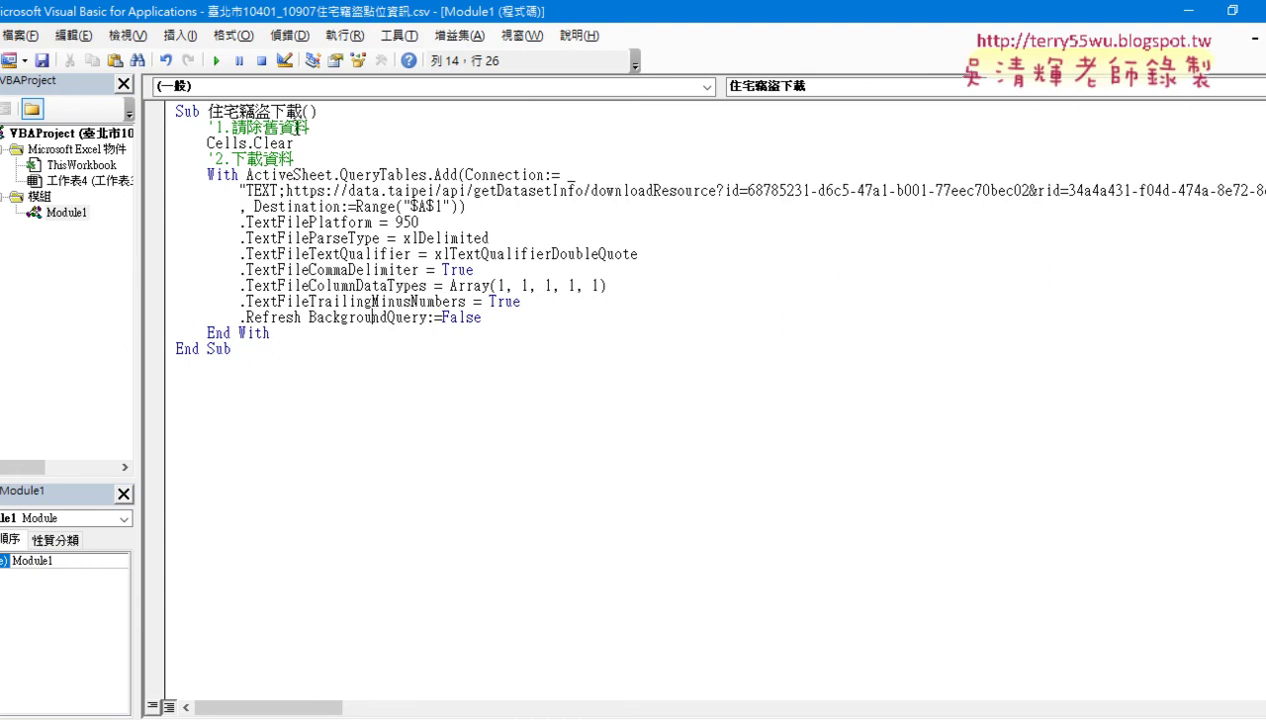
mouse_move(185, 12)
left_mouse_down()
mouse_move(587, 27)
mouse_move(369, 56)
left_mouse_up()
Step: Reveal the Excel workbook beside the editor and run the burglary download macro with Run Sub
left_click(1190, 18)
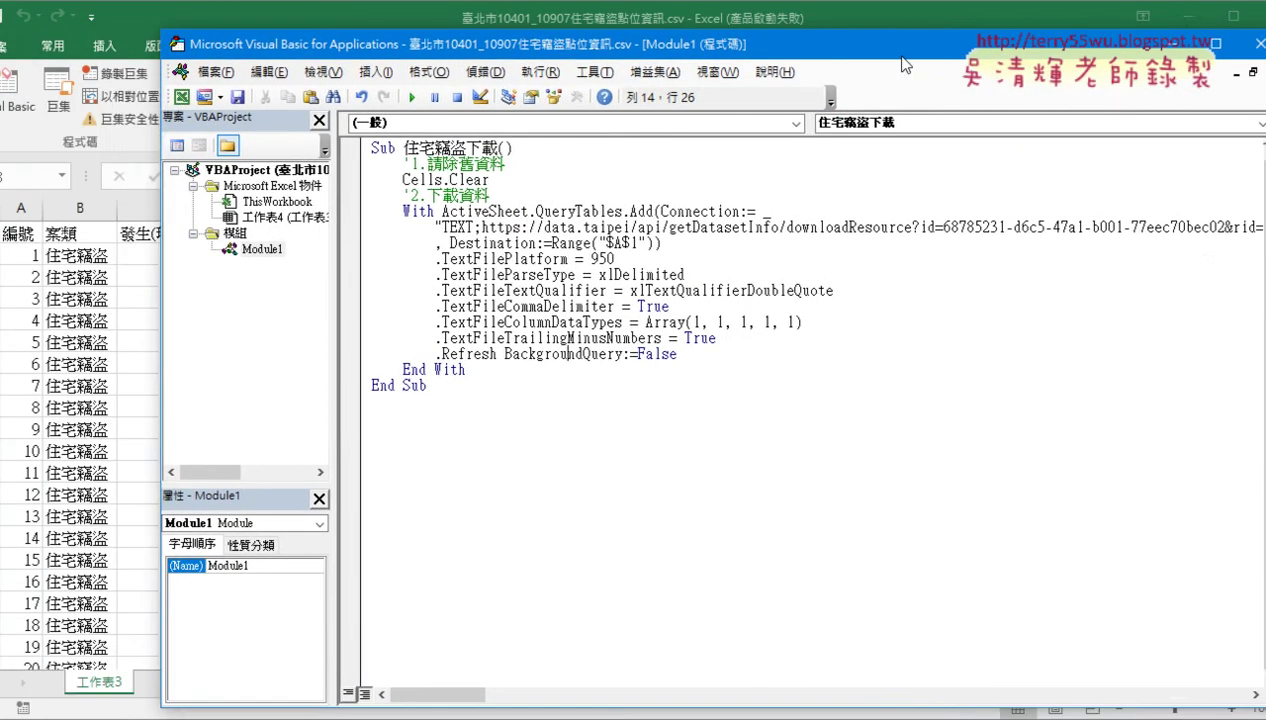
left_click_drag(474, 47, 490, 12)
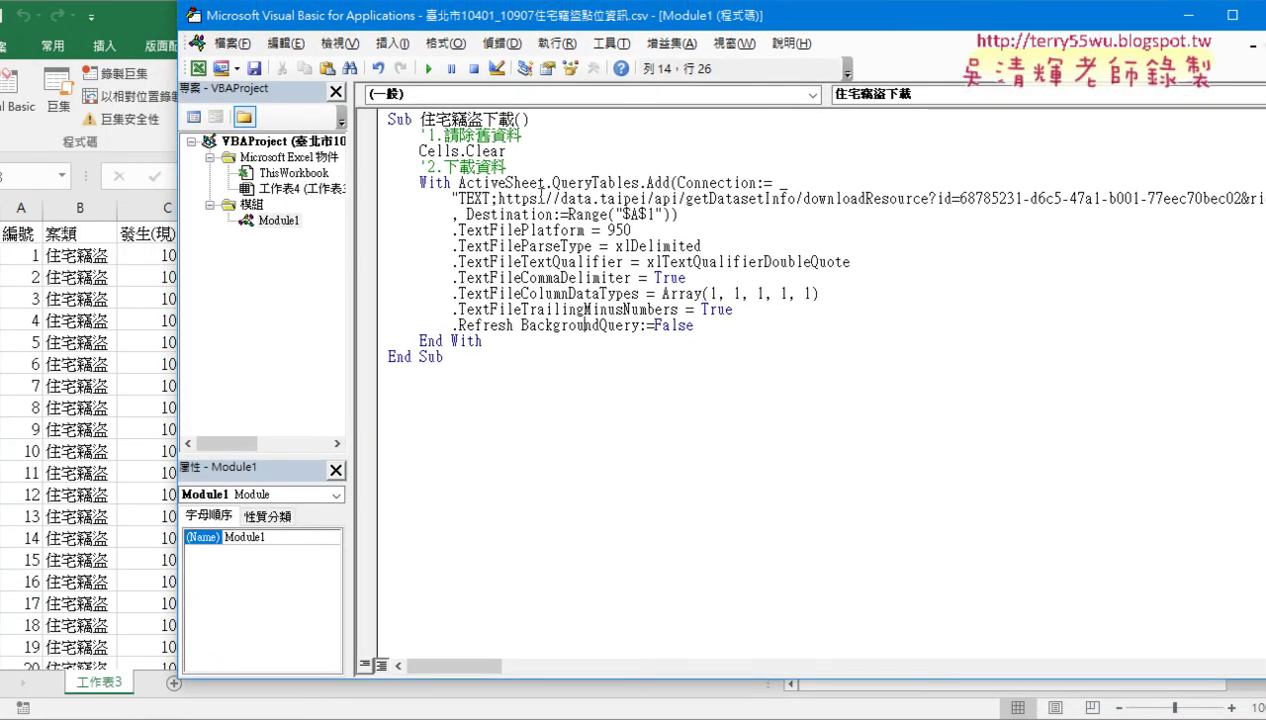
left_click(545, 214)
left_click(432, 70)
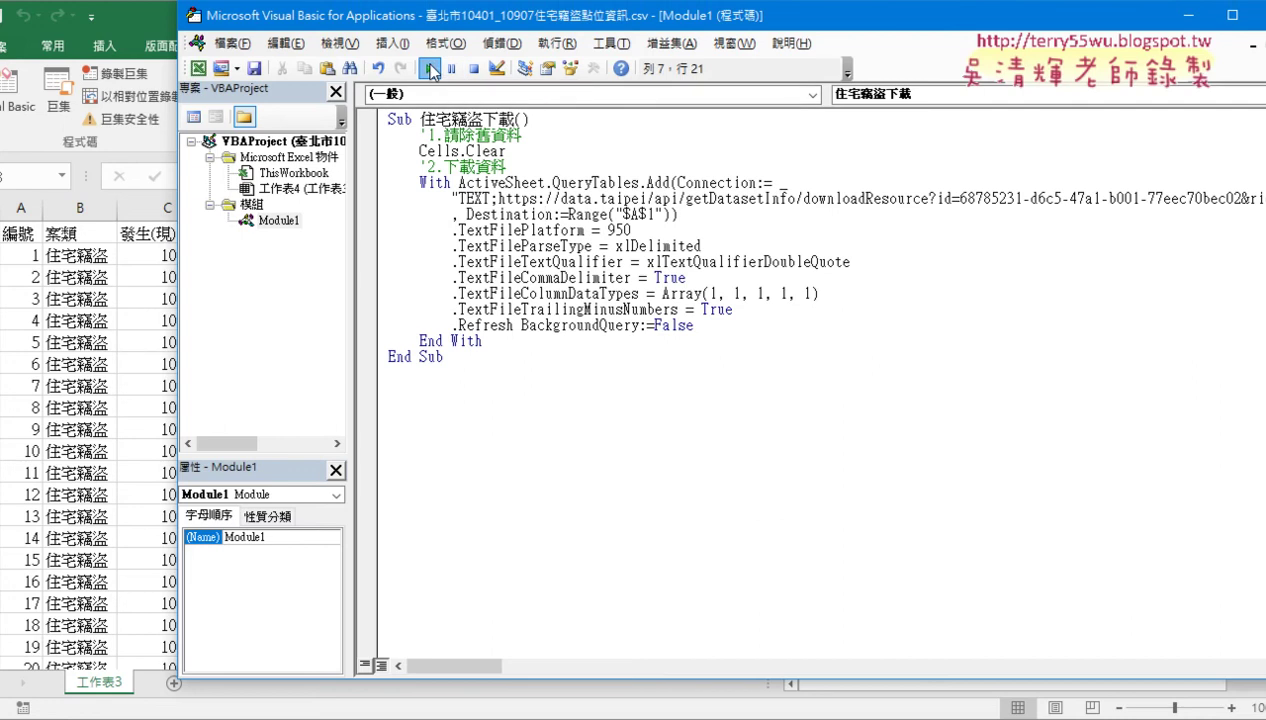
Step: Rerun the 住宅竊盜下載 macro from the sheet's button to refill the Taipei burglary records, then switch to the notes
left_click(131, 337)
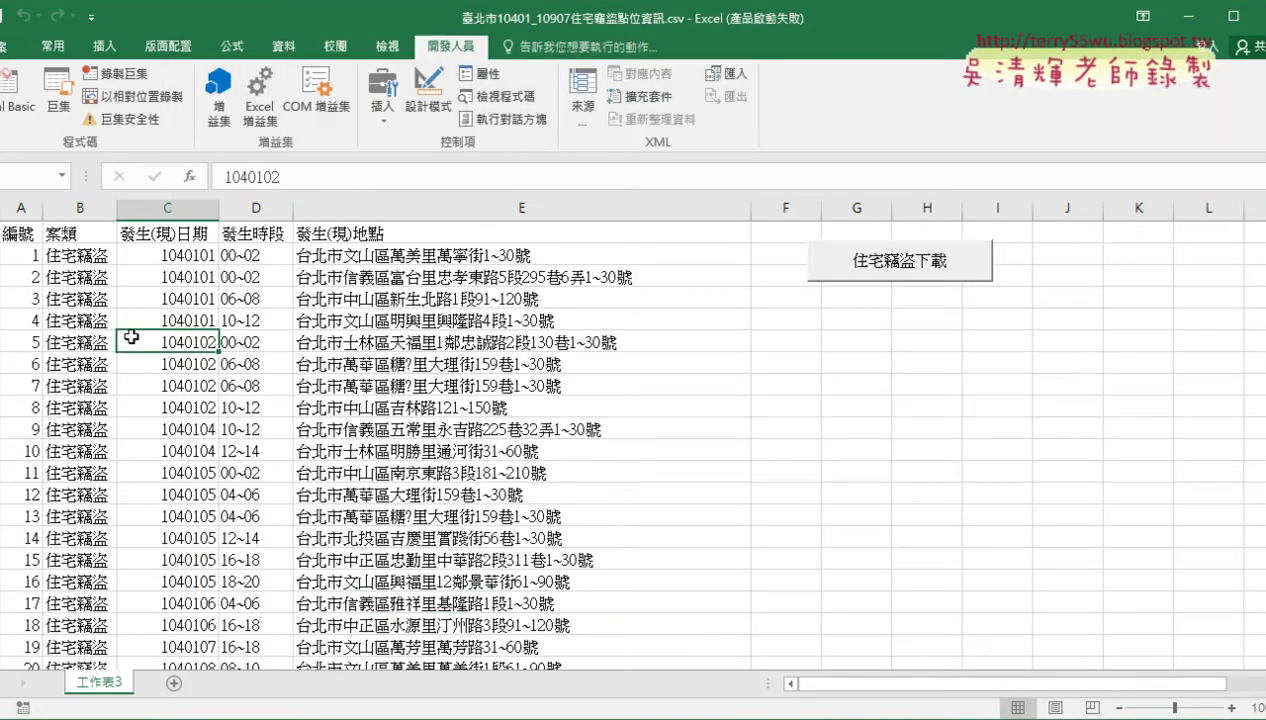
left_click(876, 264)
left_click(876, 266)
left_click(897, 275)
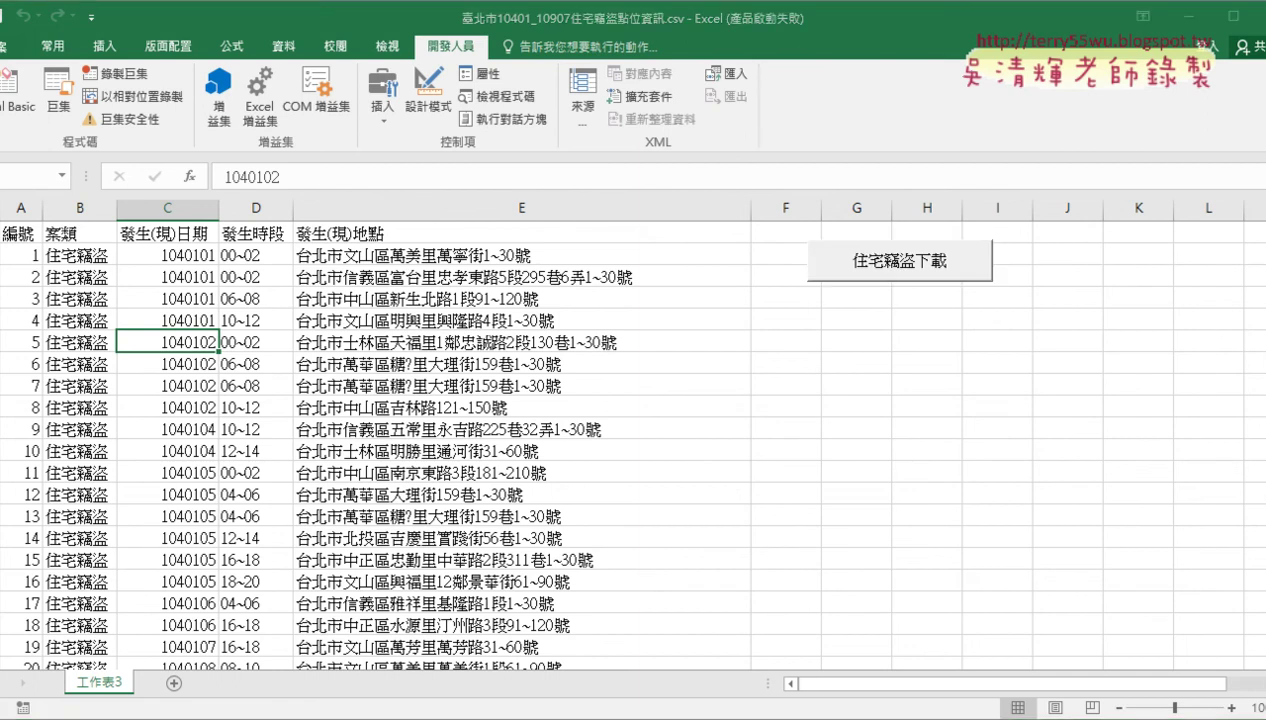
key("alt+Tab")
Step: Review the lesson notes, highlight 區 in the district question, then minimize Chrome to reveal Excel
left_click(484, 529)
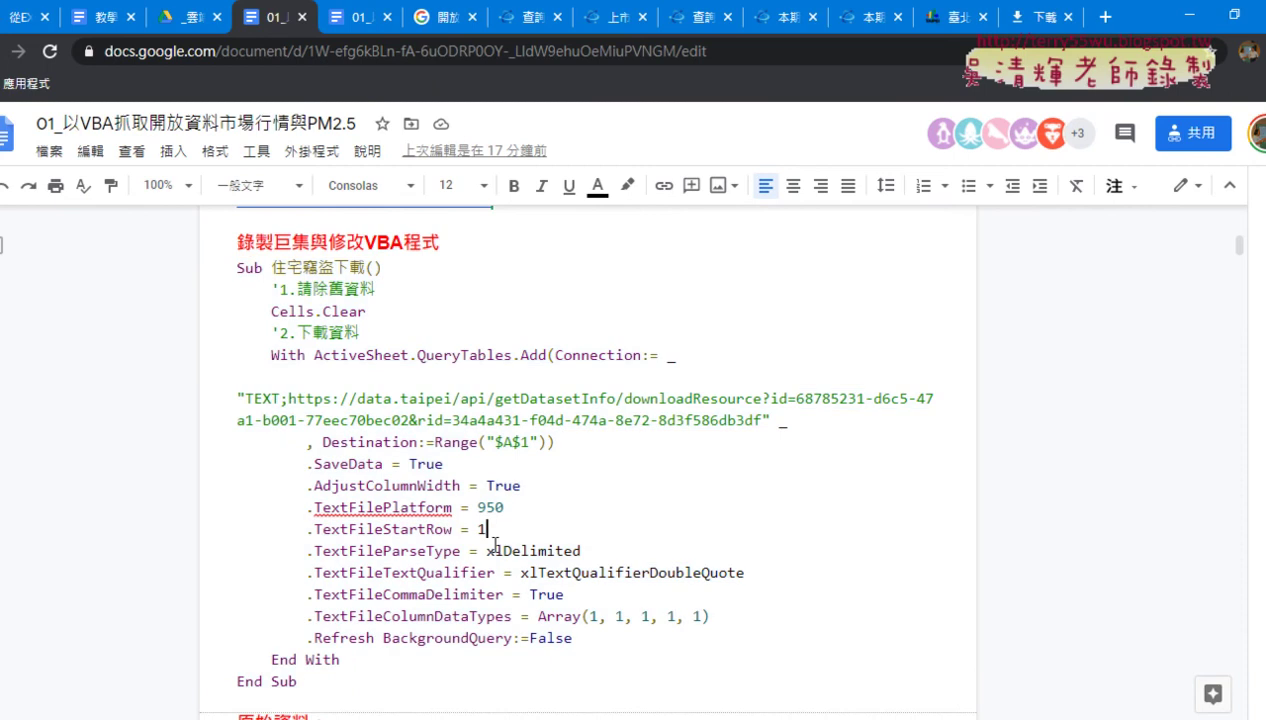
scroll(490, 535, "down", 2)
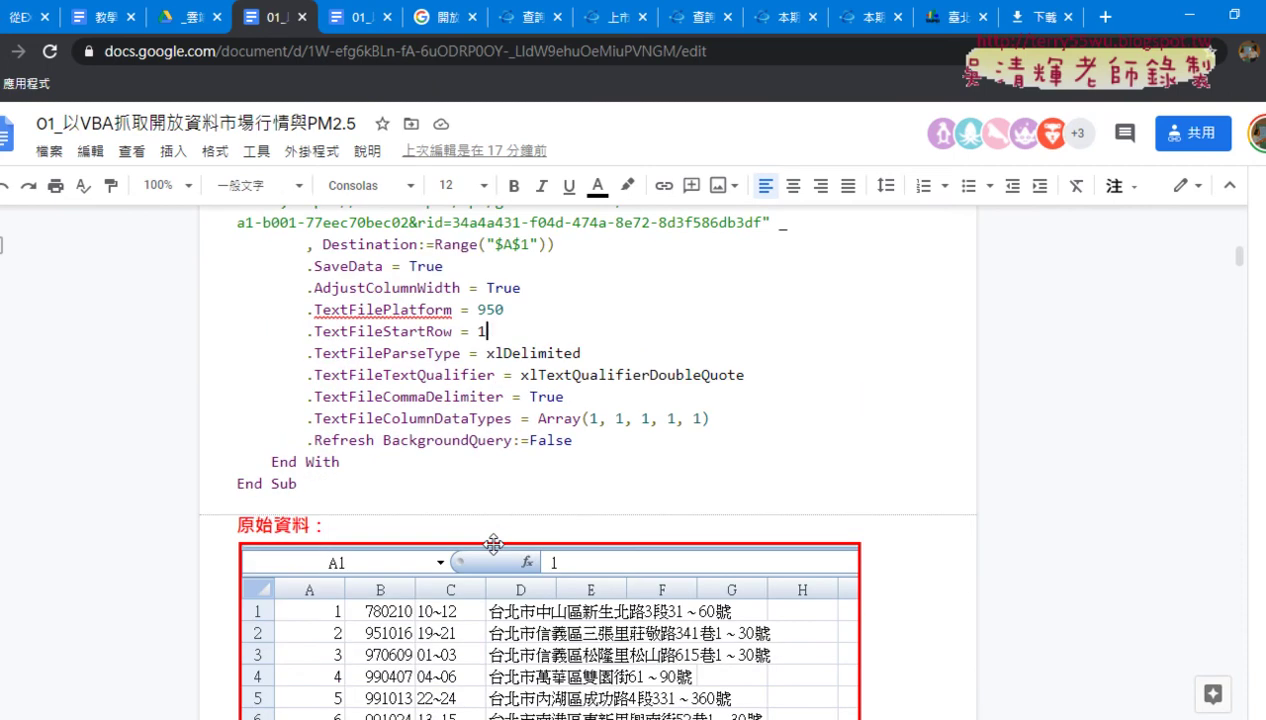
scroll(493, 544, "down", 5)
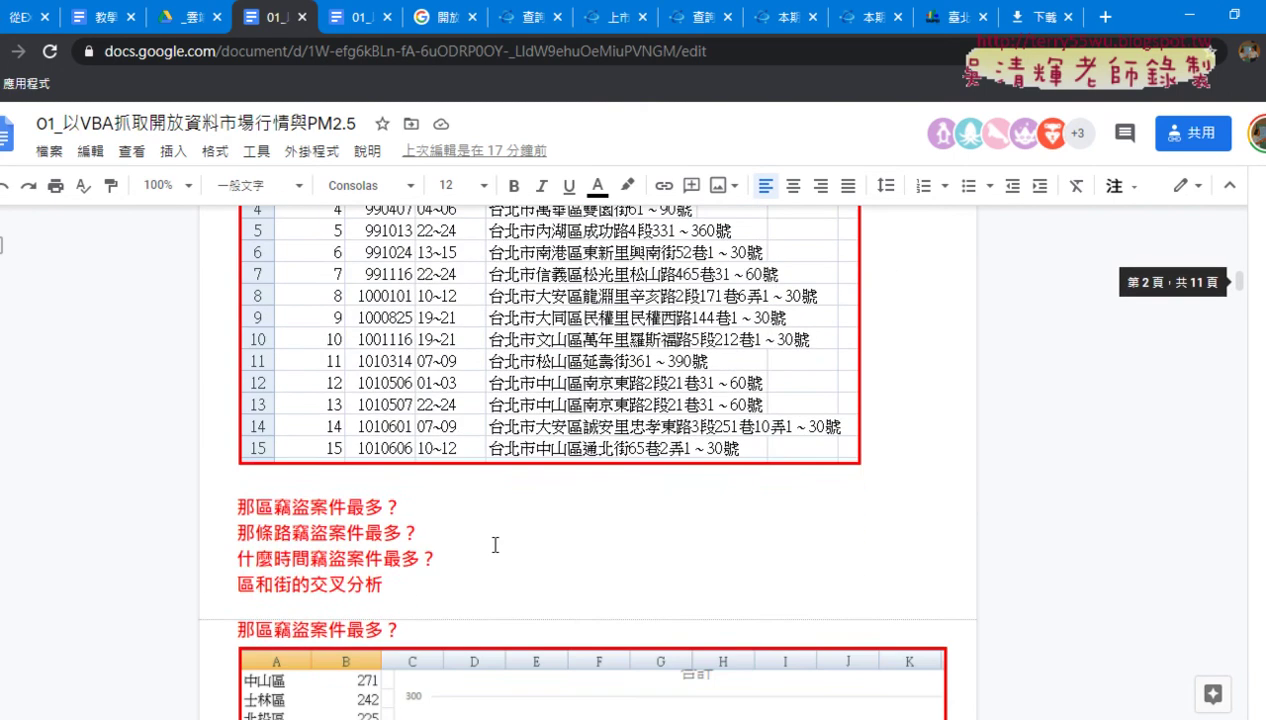
scroll(493, 544, "up", 2)
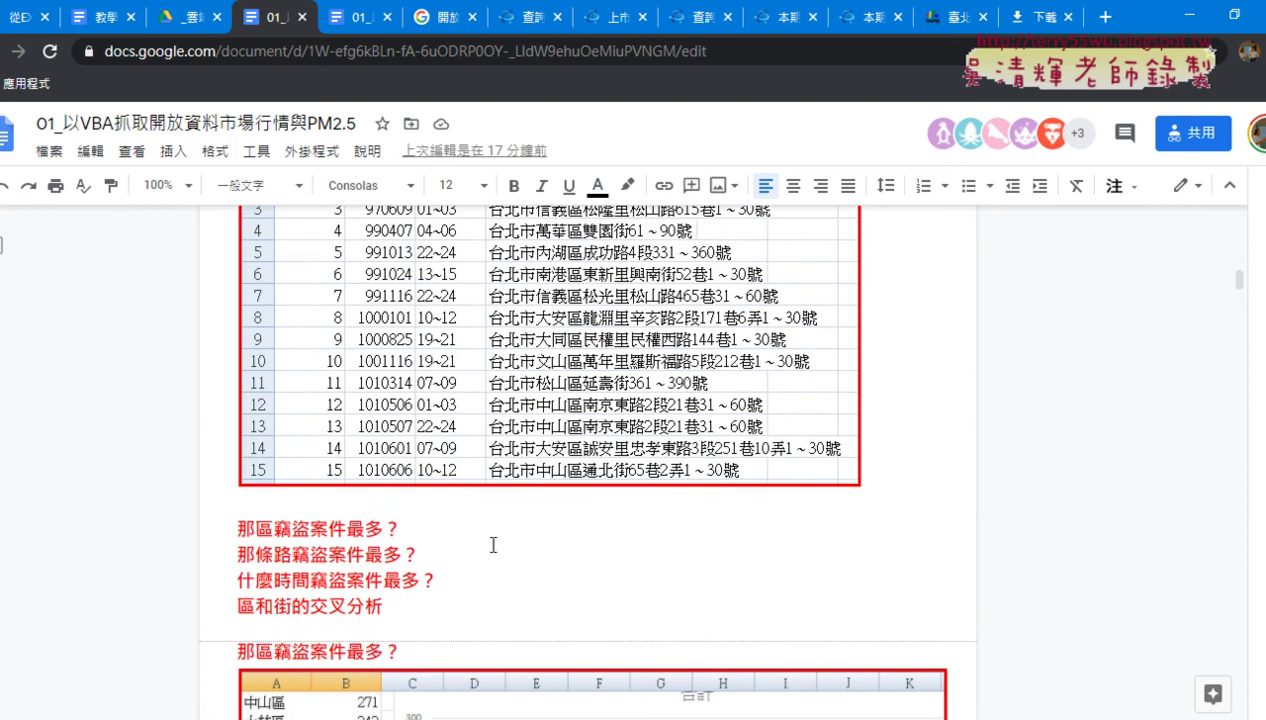
scroll(492, 544, "up", 1)
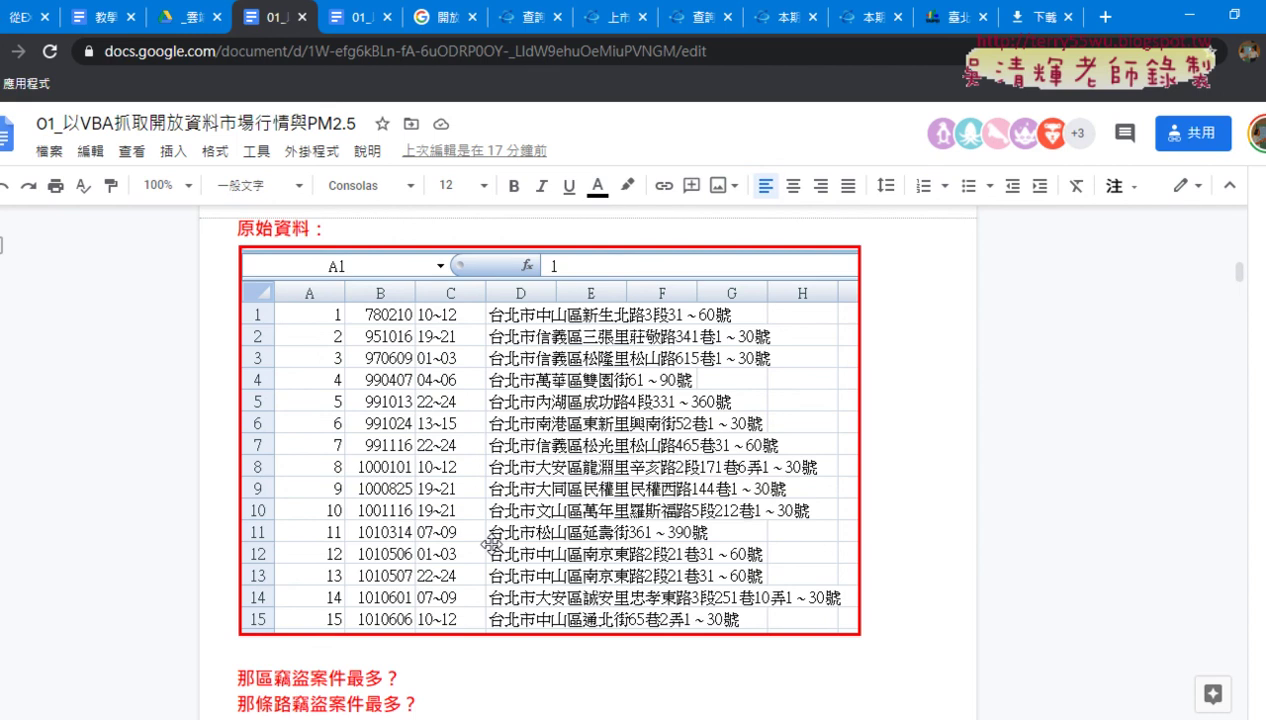
scroll(490, 543, "down", 3)
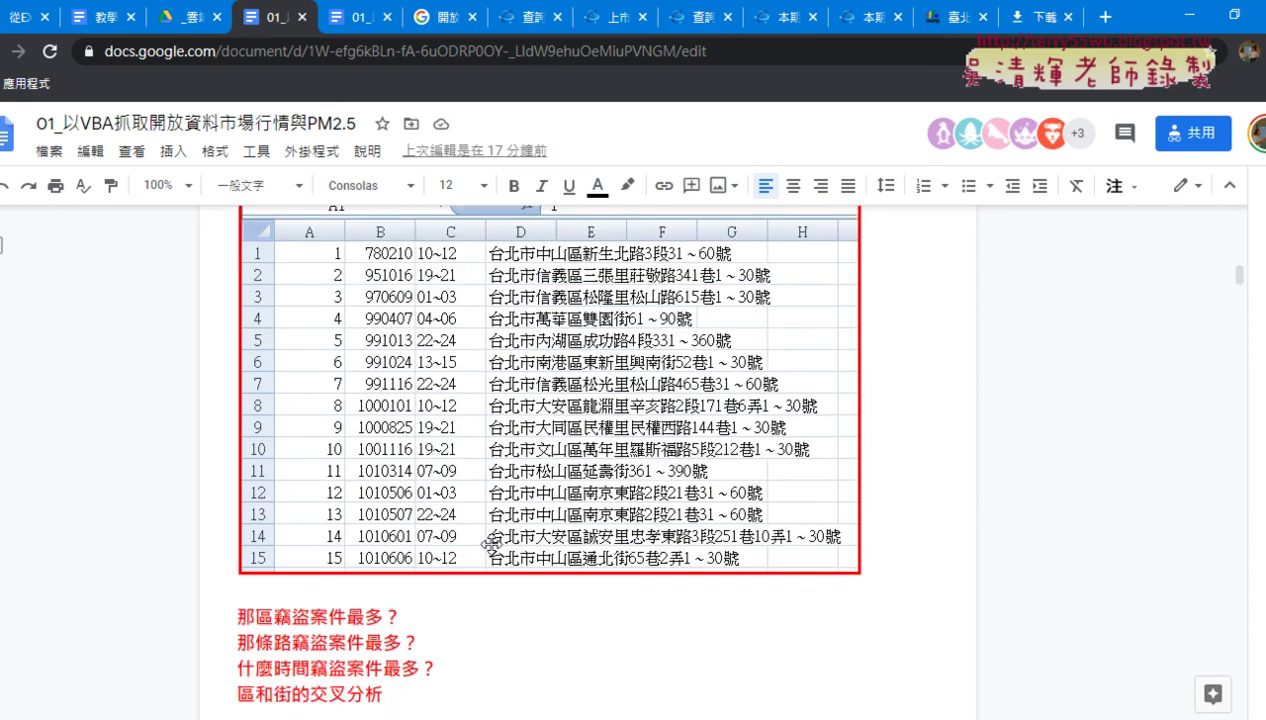
scroll(493, 545, "up", 2)
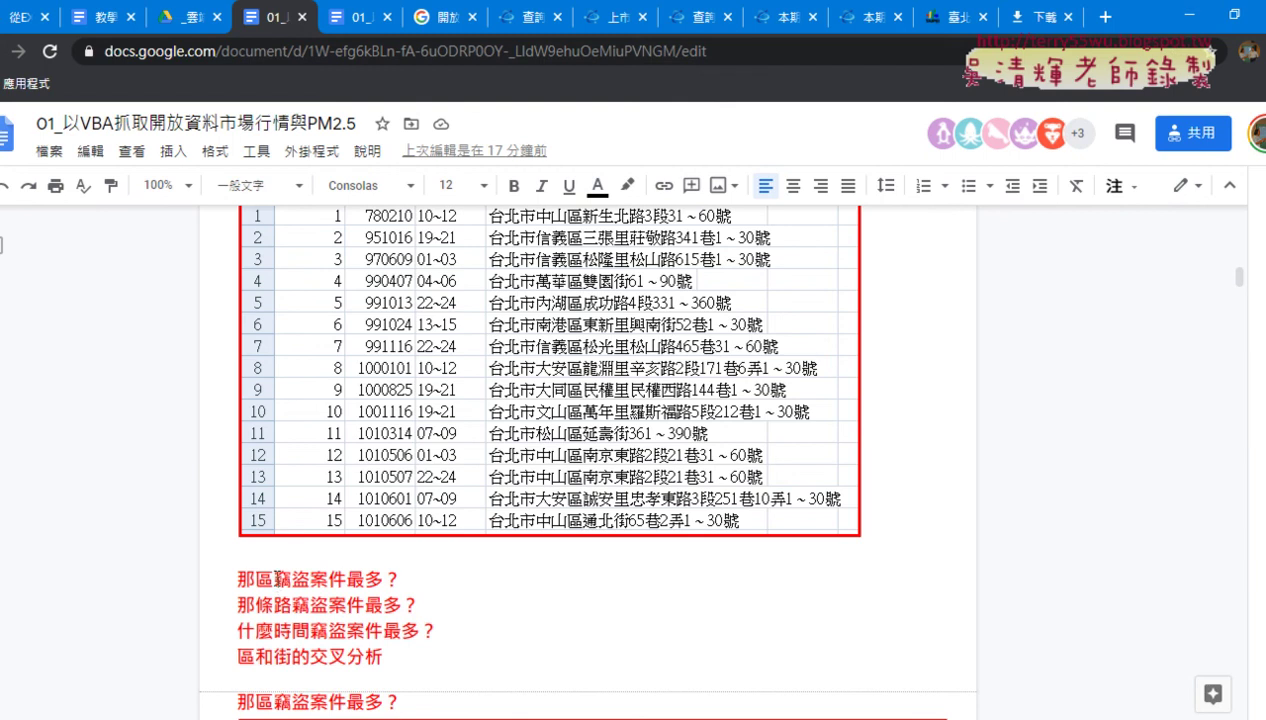
mouse_move(273, 578)
left_mouse_down()
mouse_move(259, 578)
mouse_move(273, 631)
left_mouse_up()
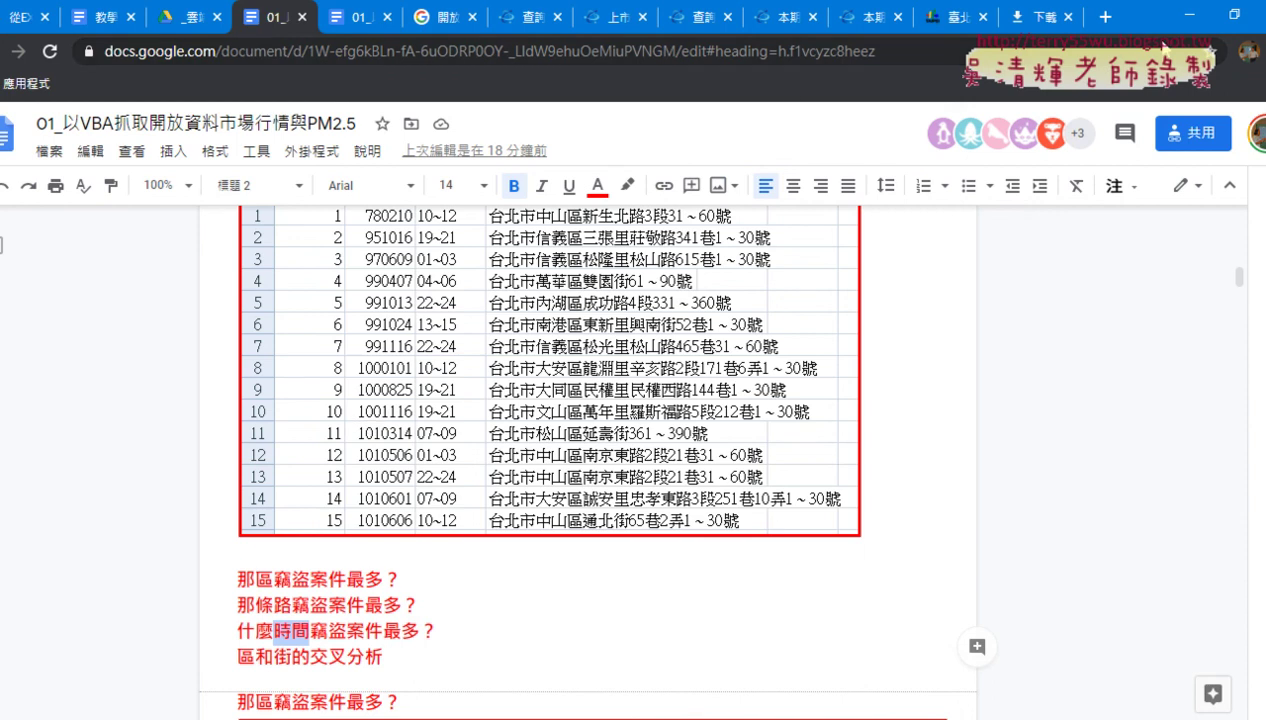
left_click(1190, 15)
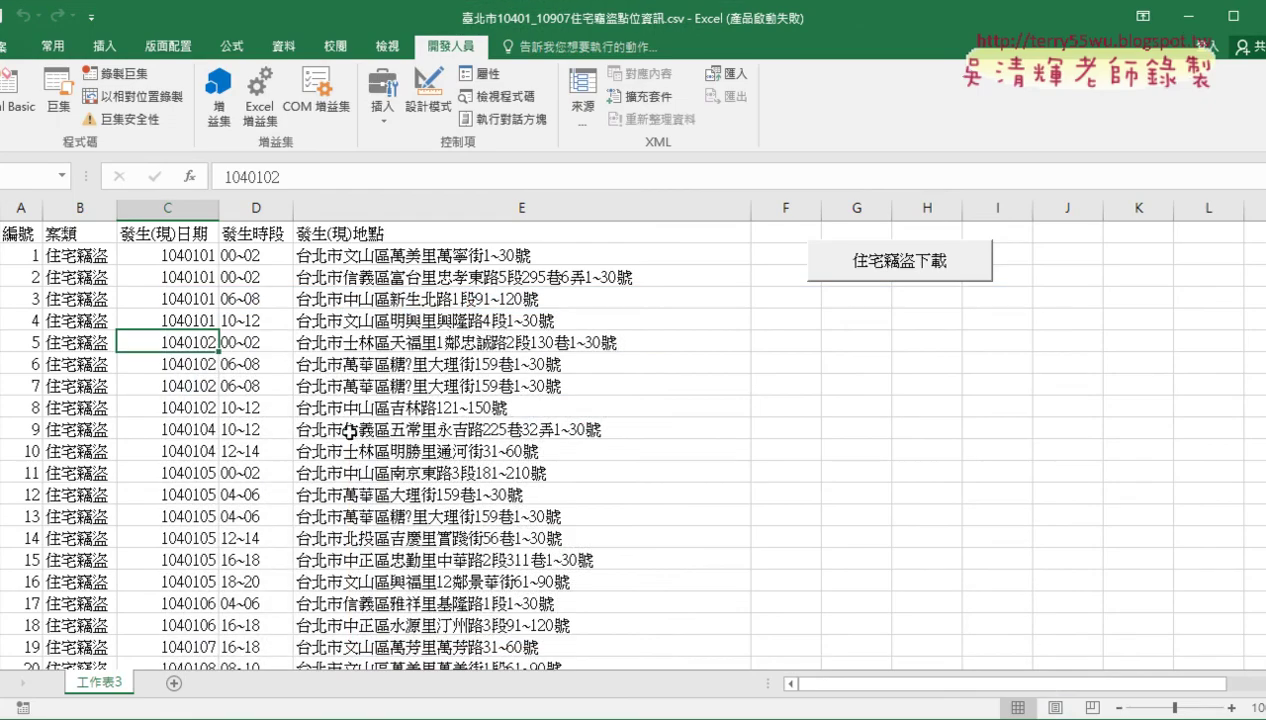
Step: Insert a blank column before the address column and head it 區 in E1
left_click(379, 202)
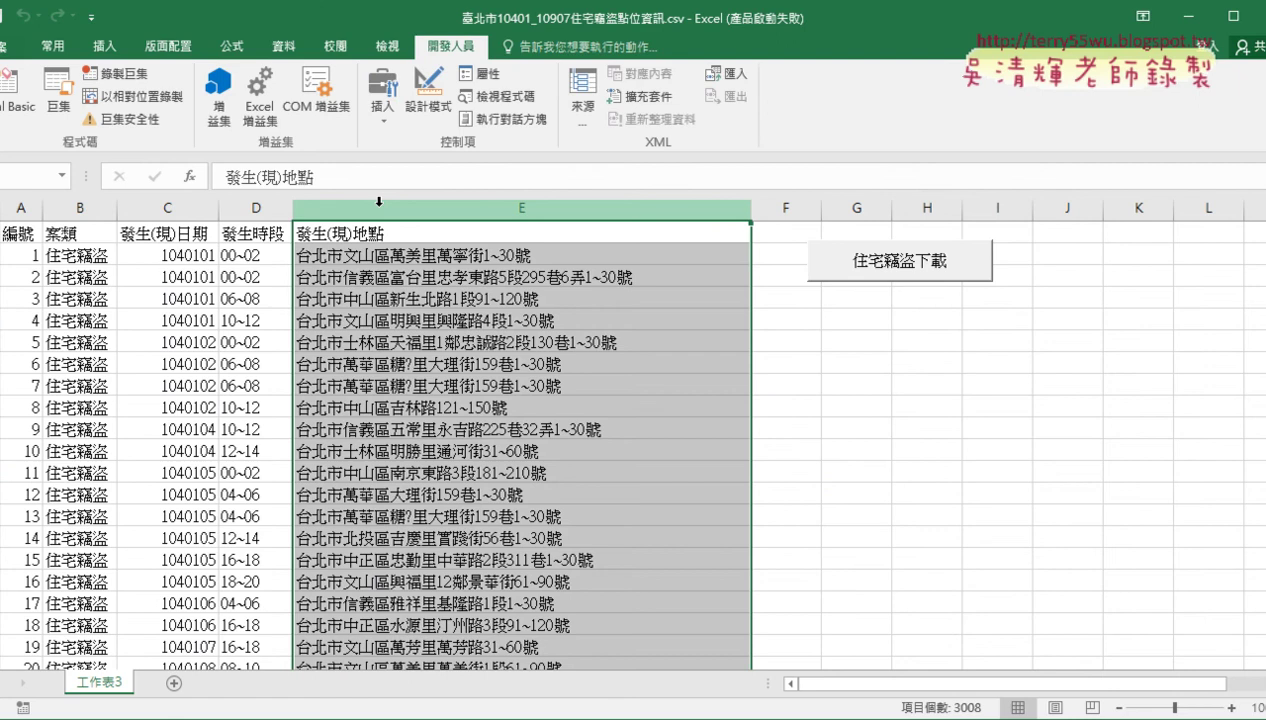
right_click(379, 202)
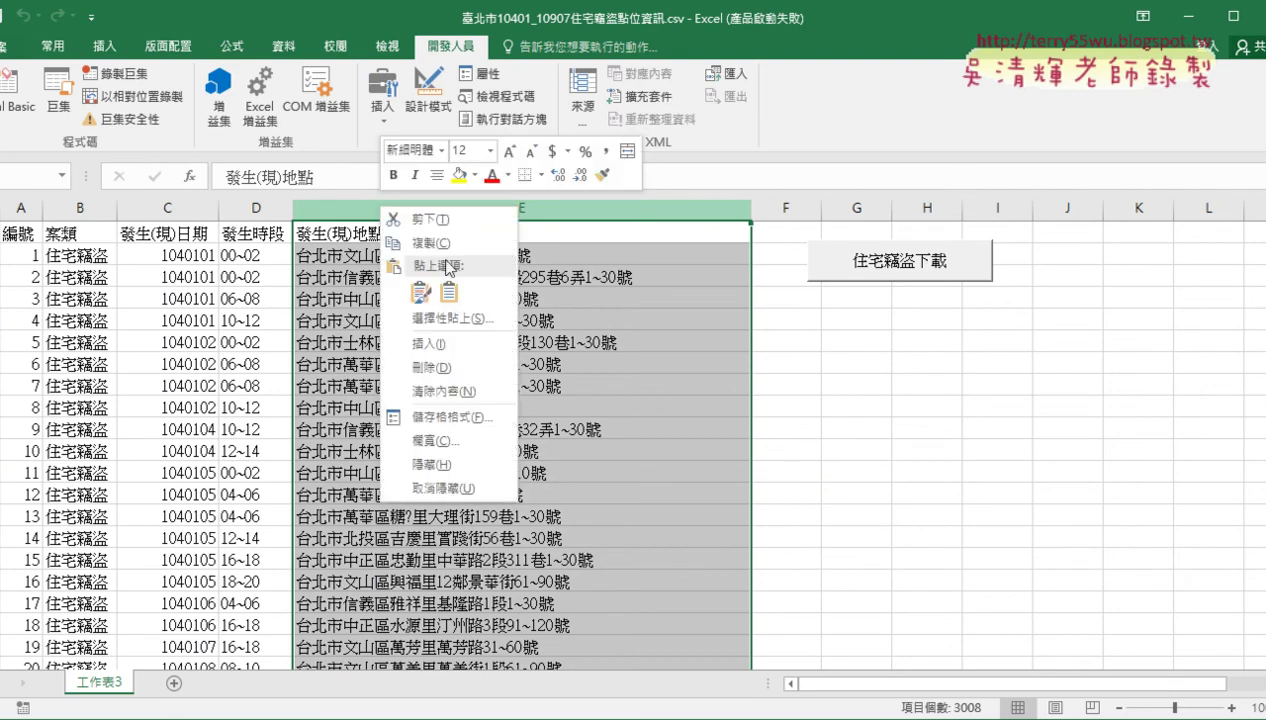
left_click(440, 340)
left_click(332, 234)
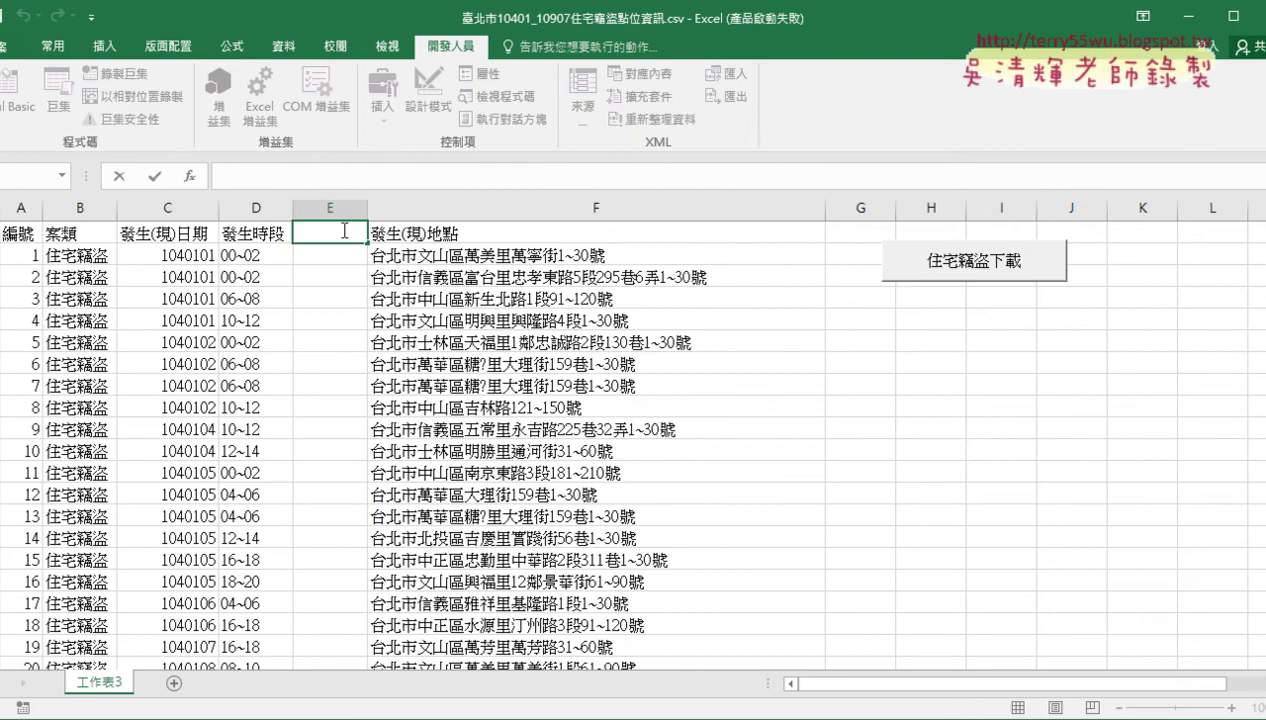
type("區")
Step: Insert a second blank column before the addresses and head it 路 in F1
left_click(478, 210)
right_click(483, 212)
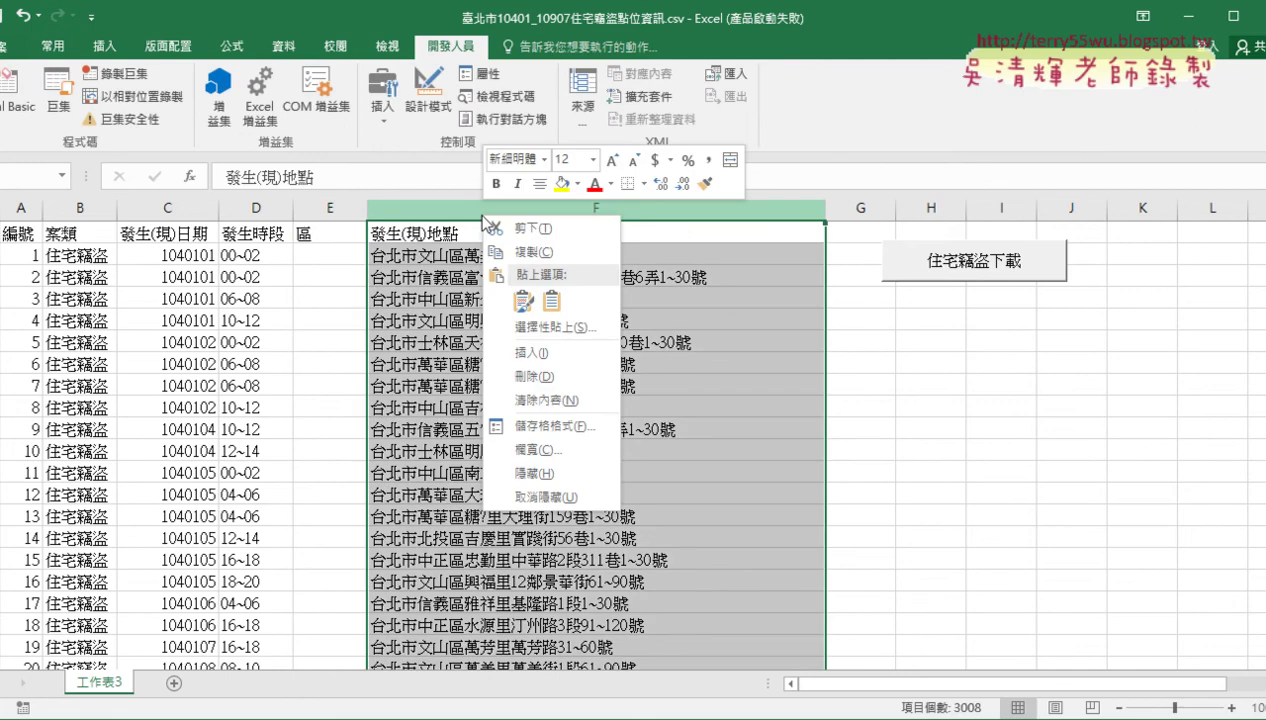
left_click(517, 354)
left_click(407, 234)
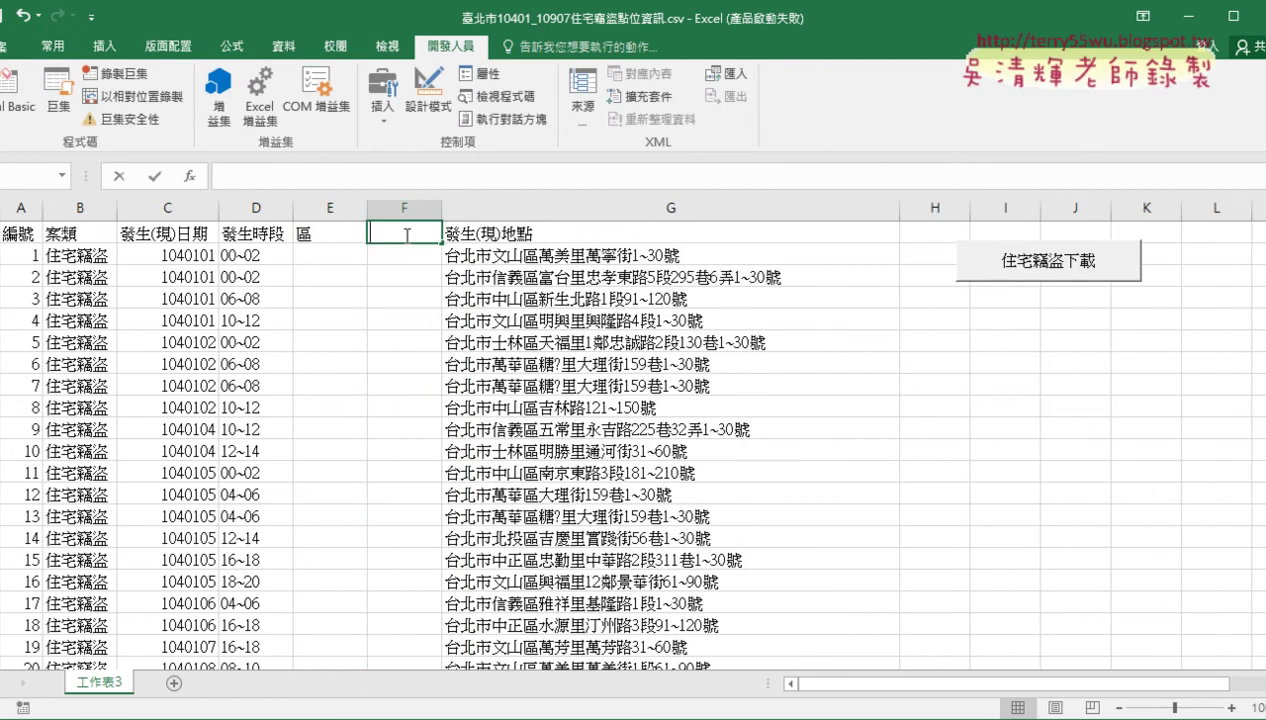
type("路")
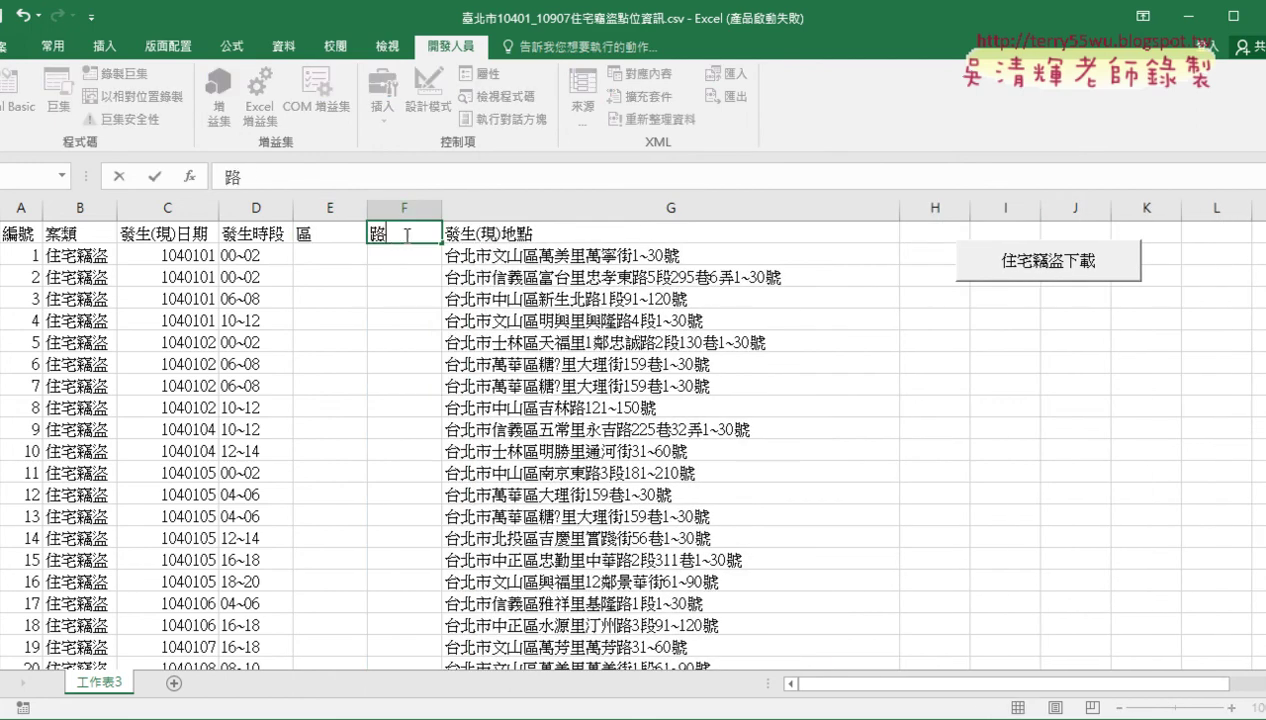
key("Return")
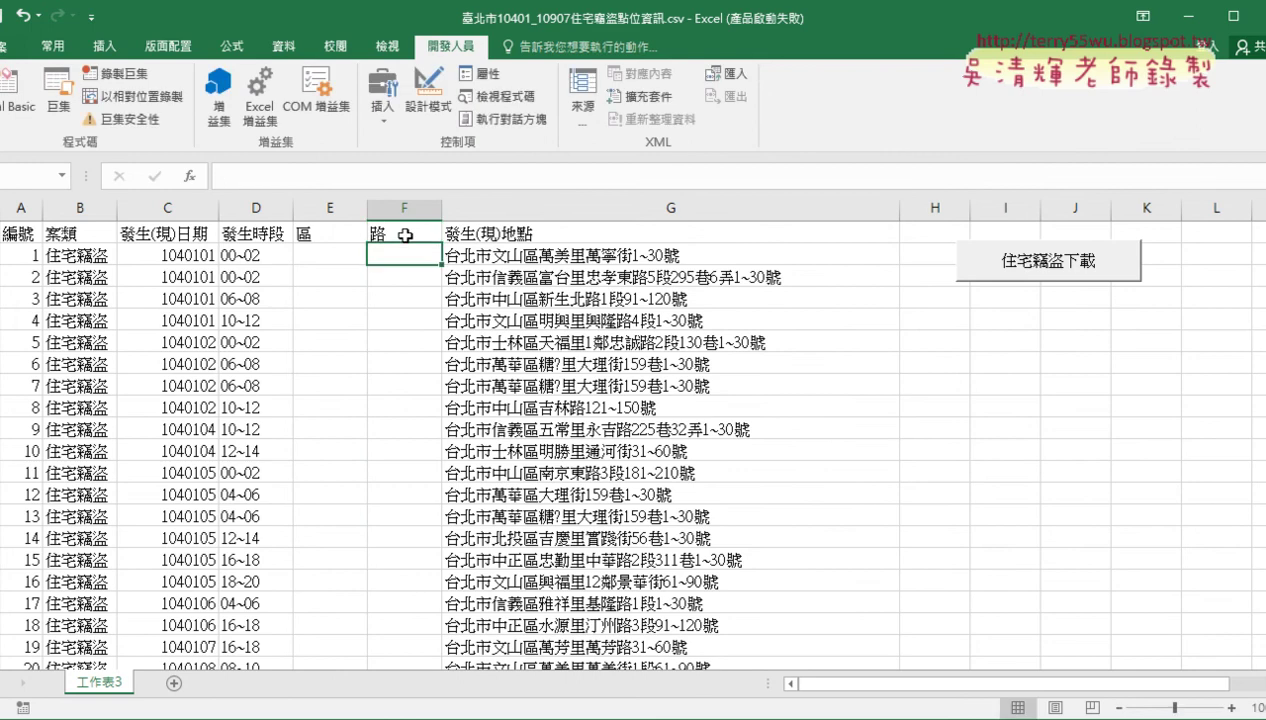
left_click(325, 236)
left_click(418, 248)
left_click(418, 230)
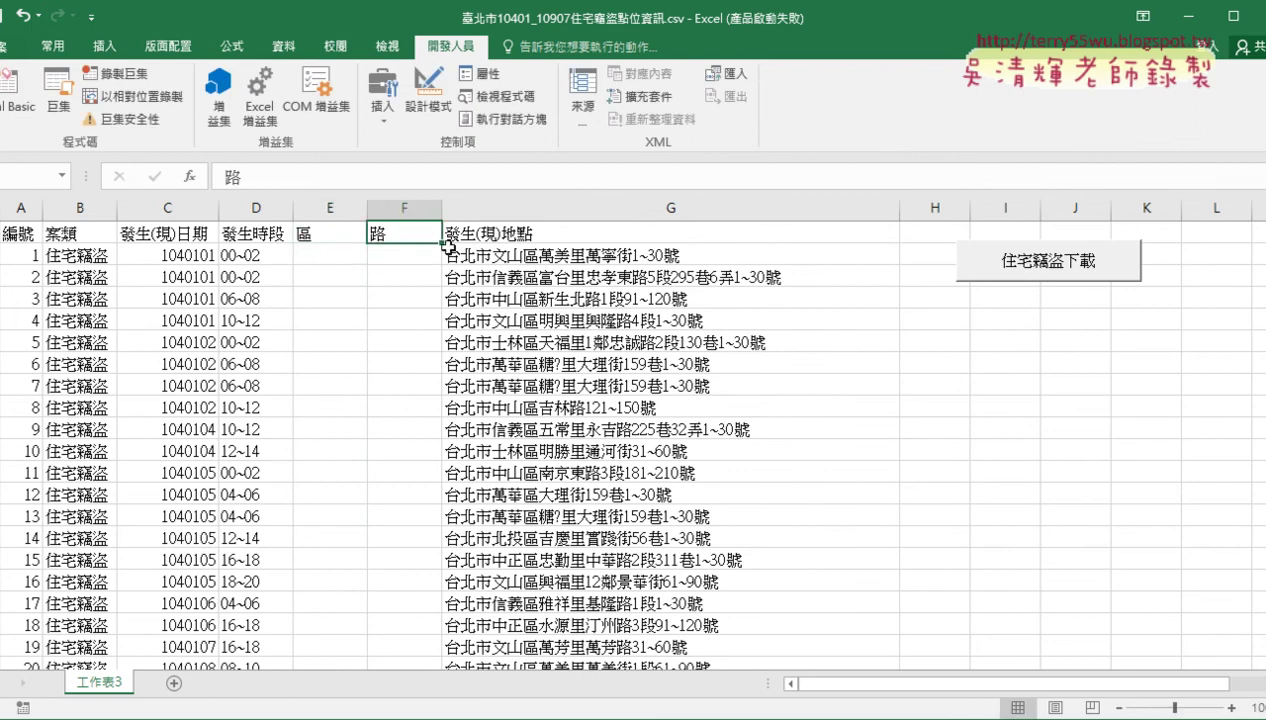
left_click(501, 253)
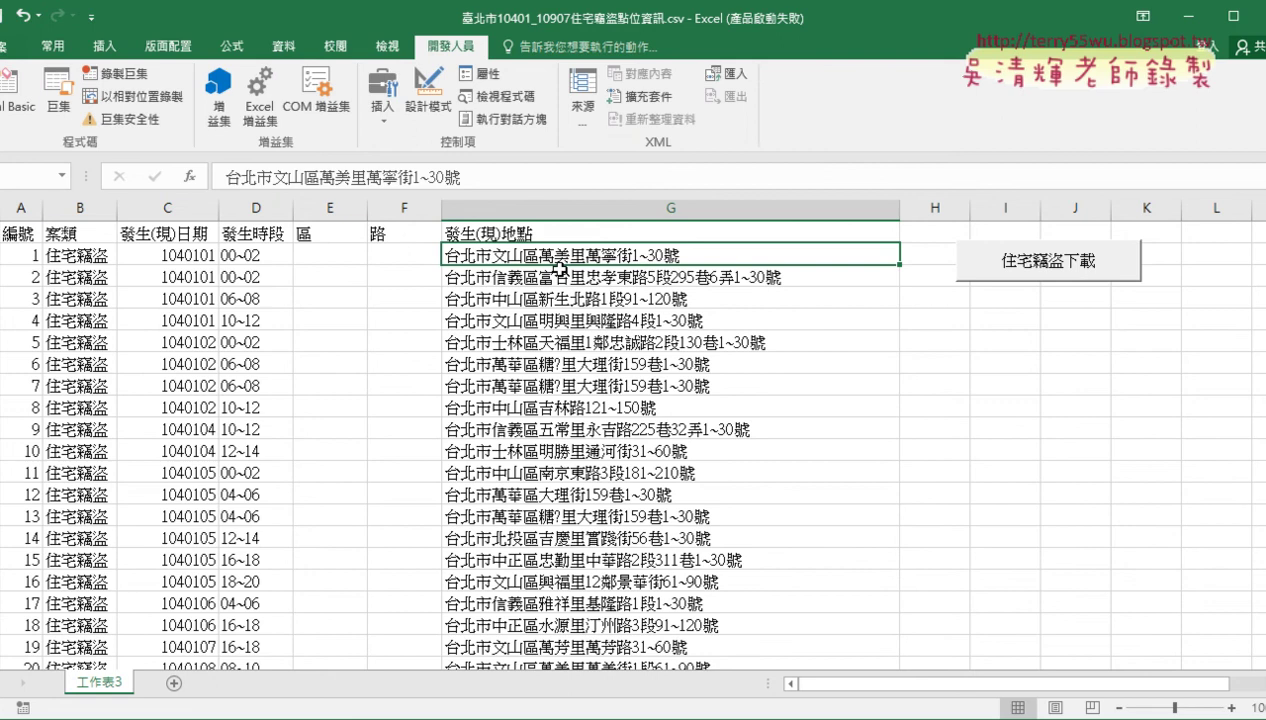
scroll(560, 268, "down", 3)
scroll(561, 272, "down", 8)
scroll(561, 275, "down", 7)
scroll(562, 277, "down", 8)
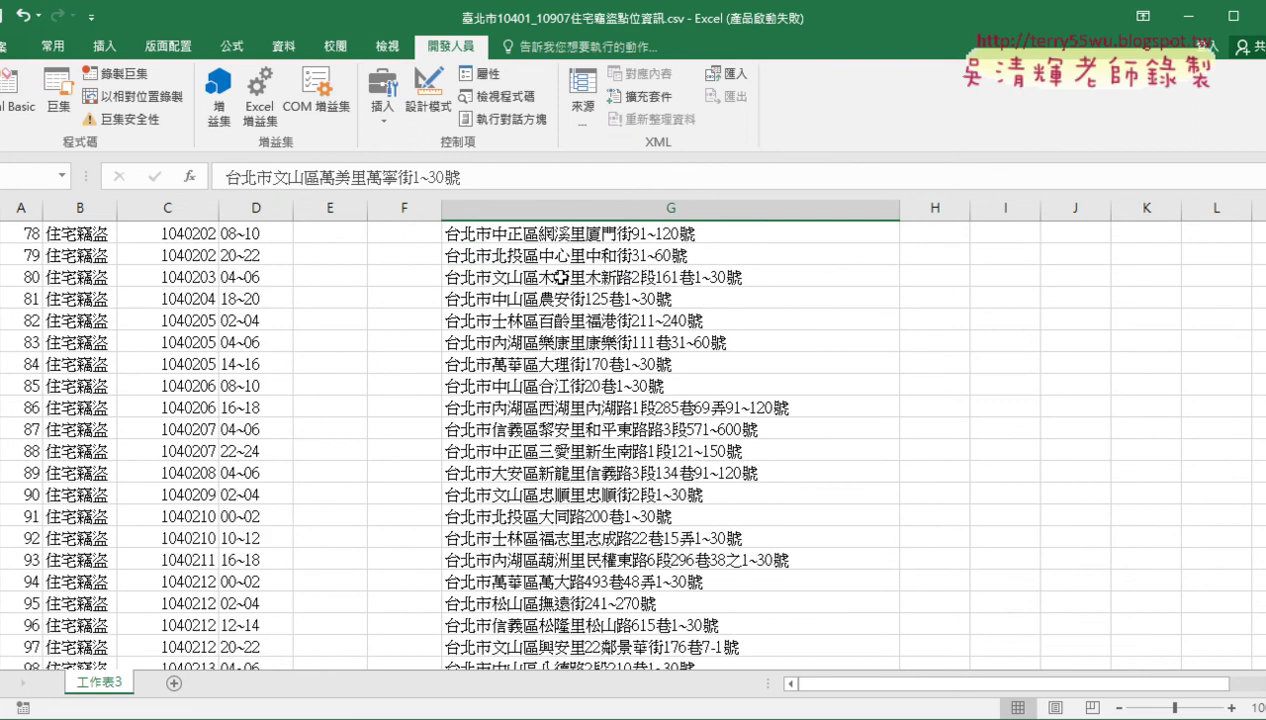
scroll(561, 277, "up", 8)
scroll(561, 277, "up", 11)
scroll(561, 277, "up", 4)
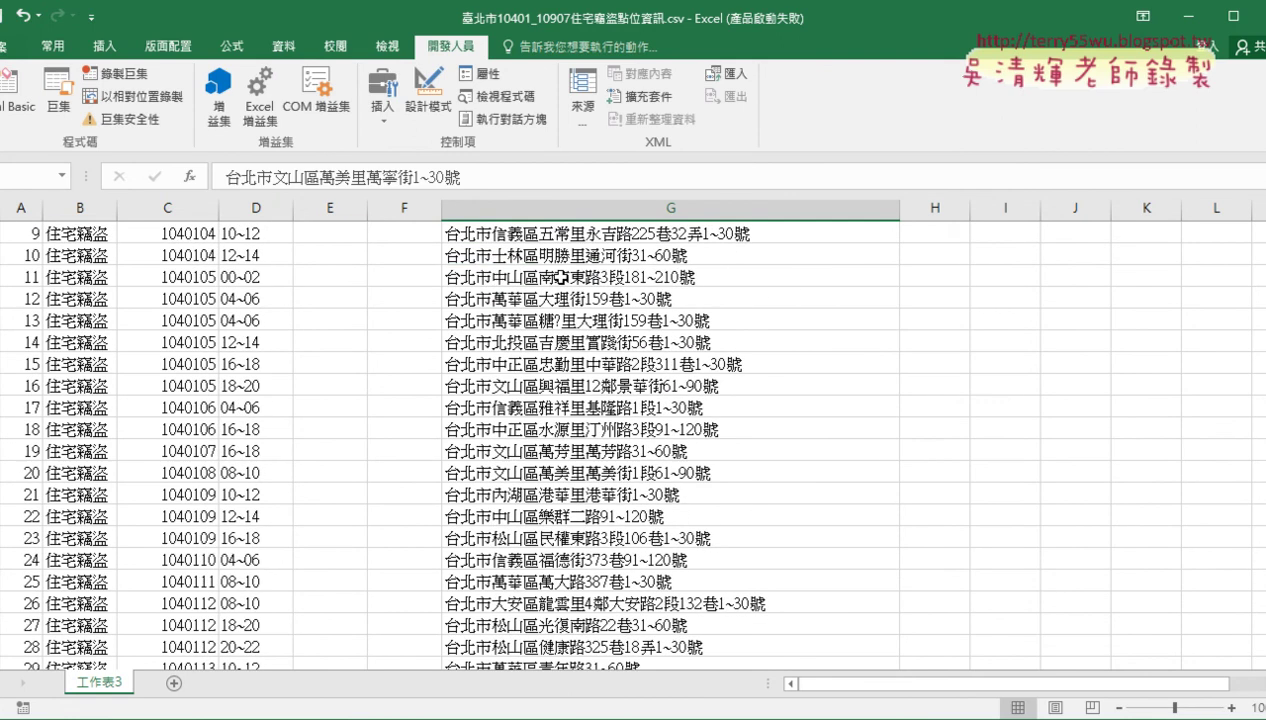
scroll(562, 277, "up", 3)
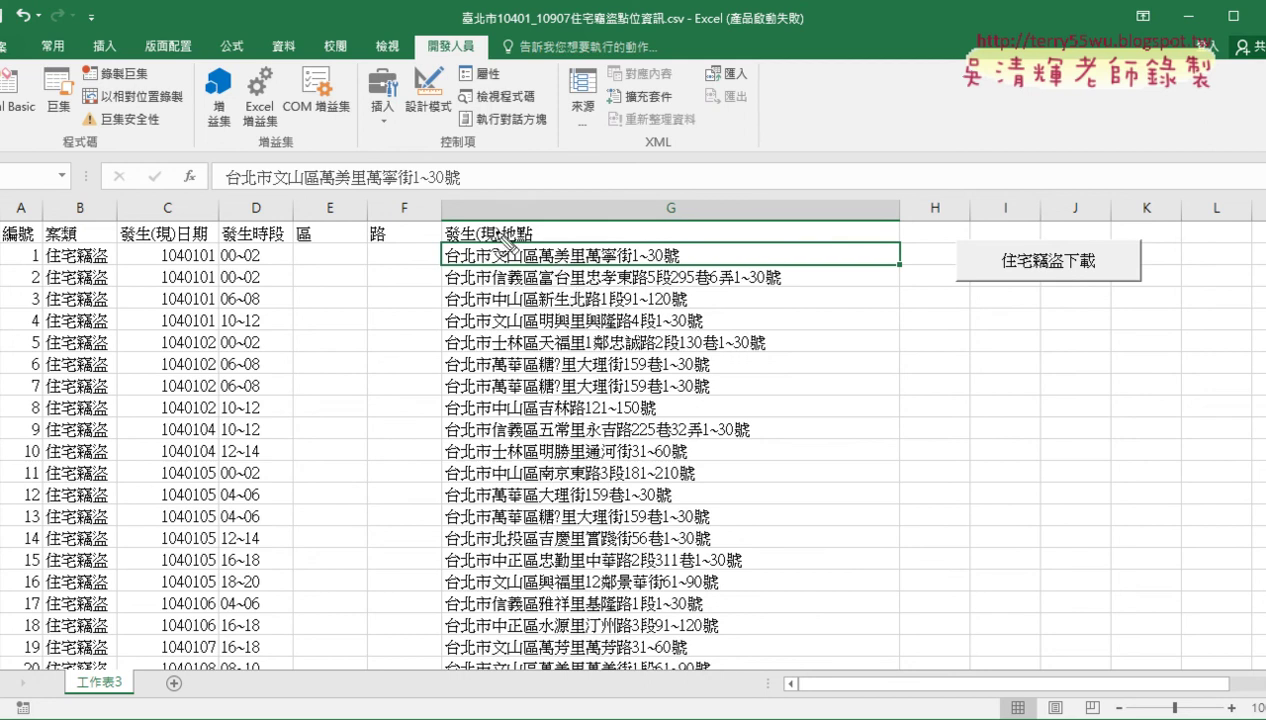
mouse_move(499, 182)
left_mouse_down()
mouse_move(510, 203)
mouse_move(497, 218)
left_mouse_up()
left_click_drag(493, 266, 530, 265)
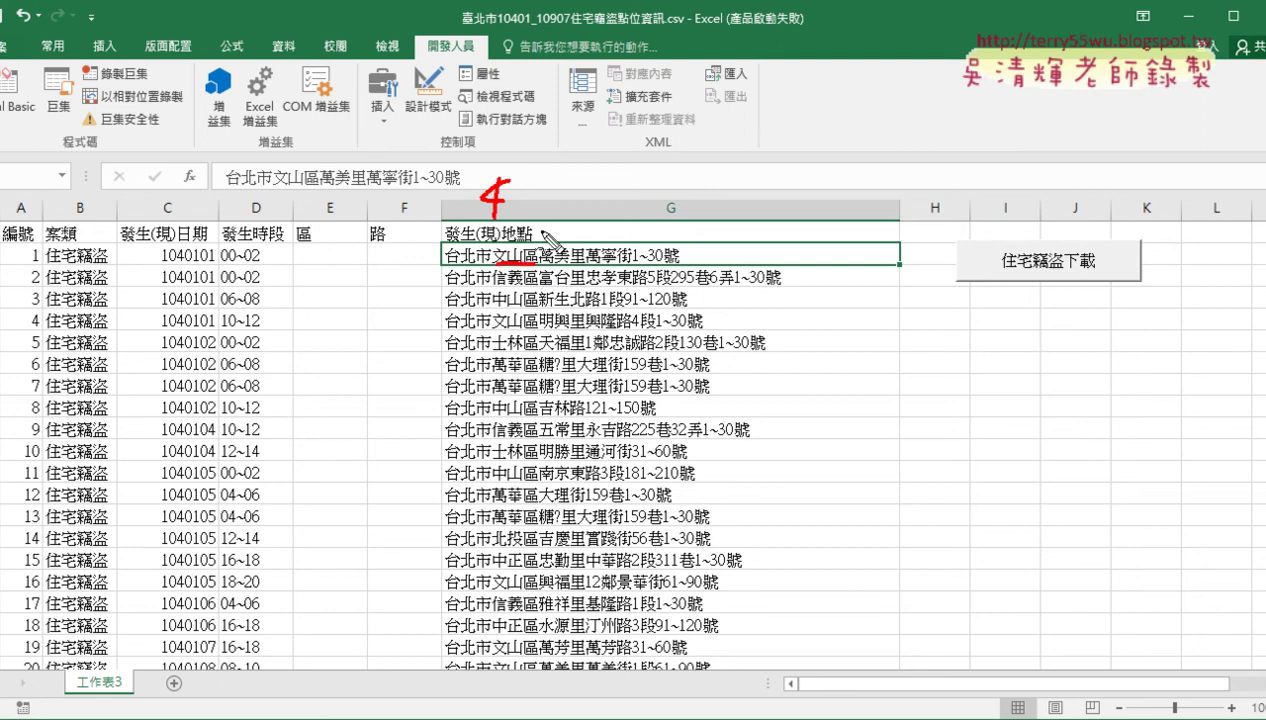
mouse_move(548, 186)
left_mouse_down()
mouse_move(545, 232)
mouse_move(497, 242)
left_mouse_up()
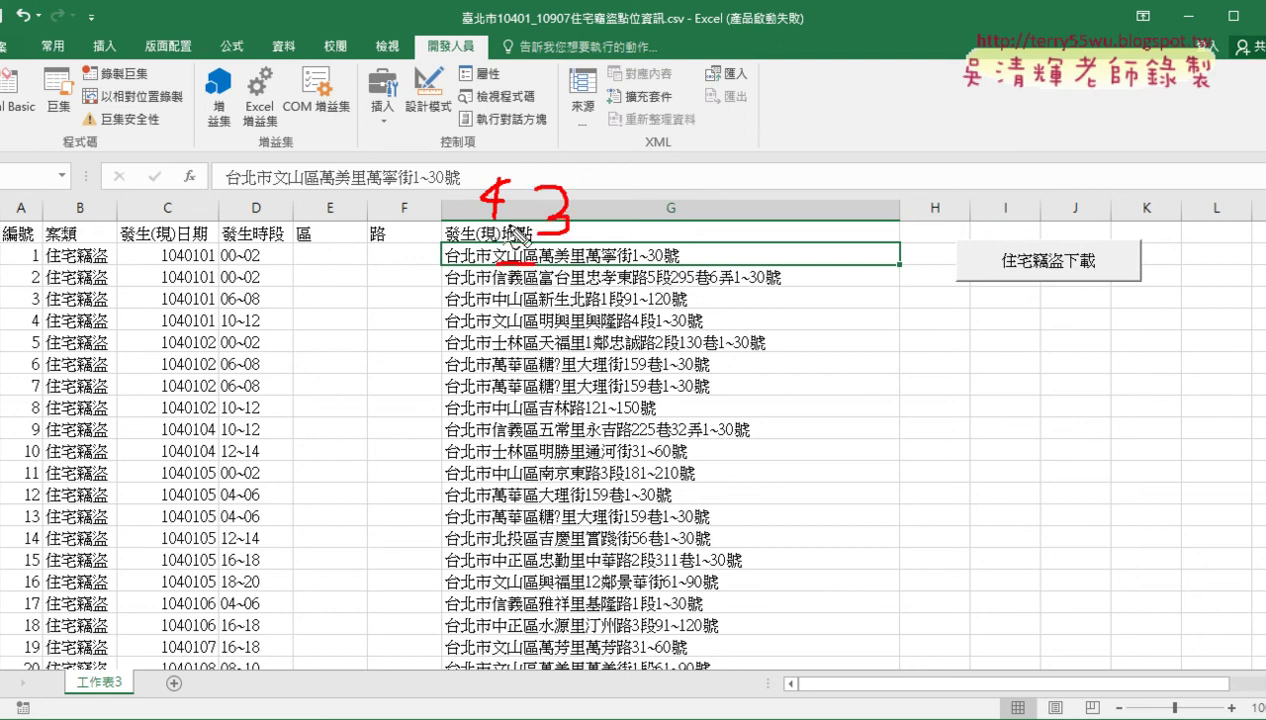
key("Escape")
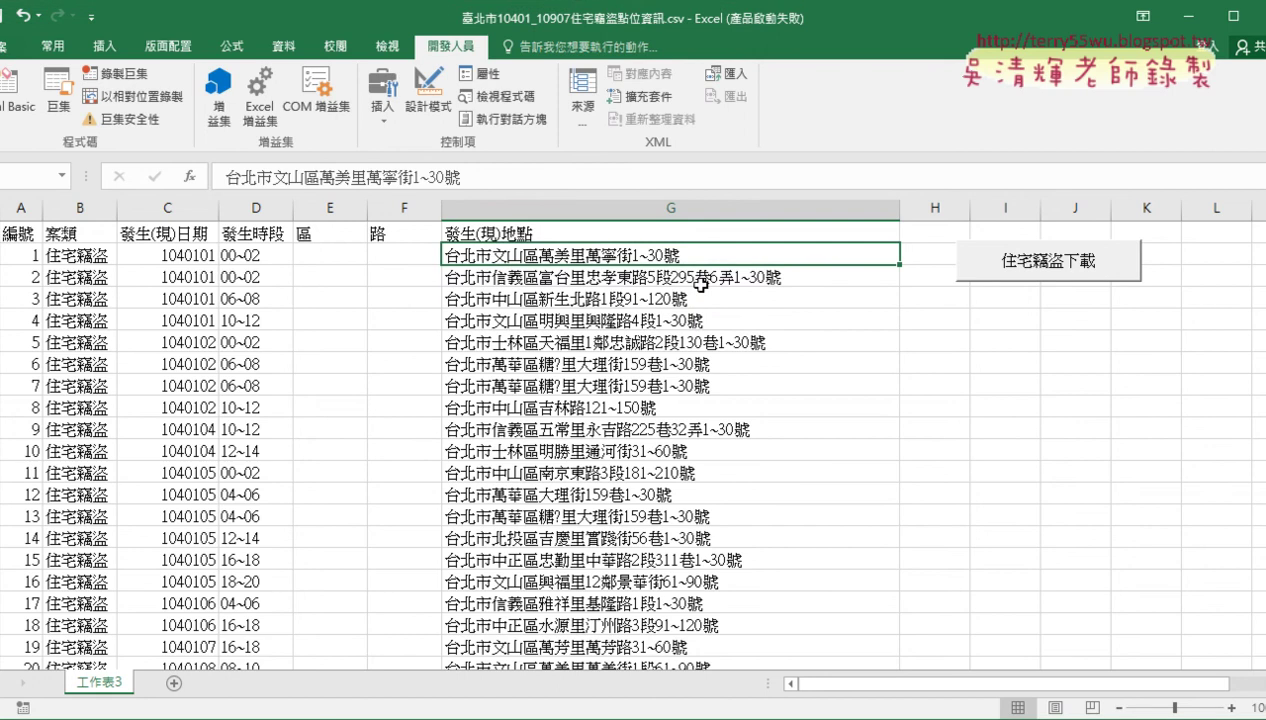
left_click(330, 249)
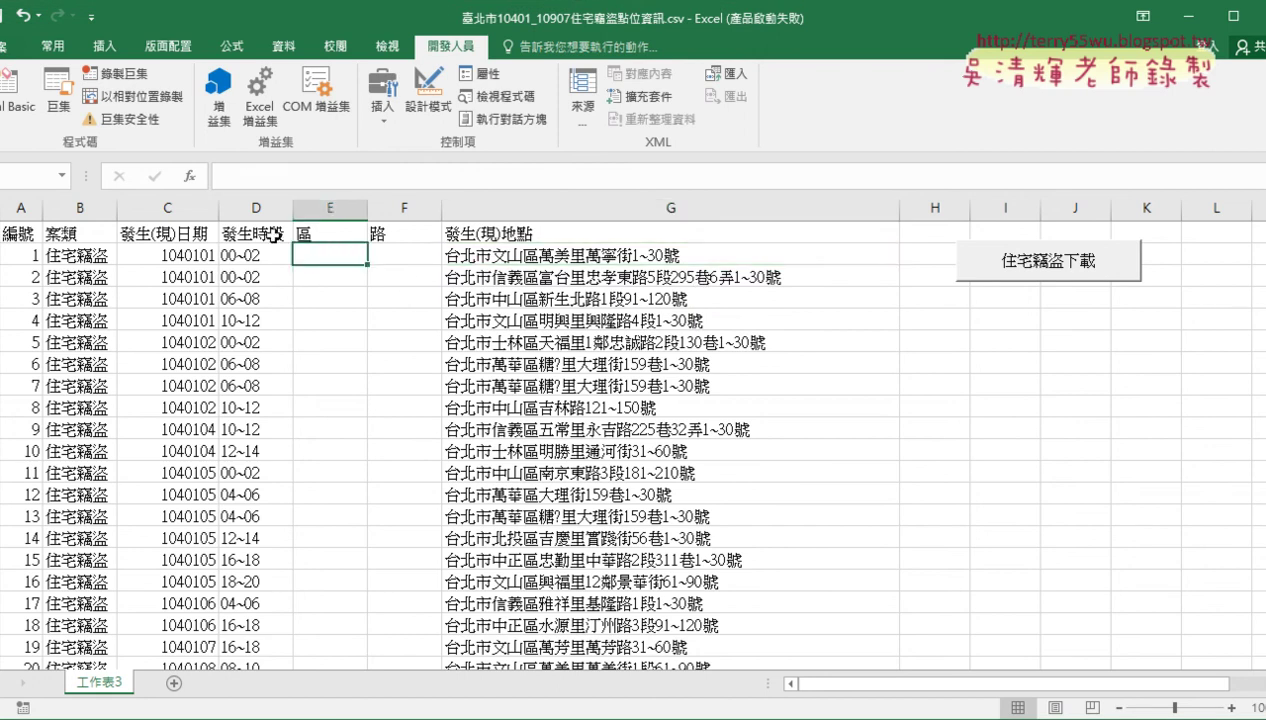
Step: For cell E2, pick the MID function from the 文字 (text) category in Insert Function
left_click(189, 176)
left_click(700, 252)
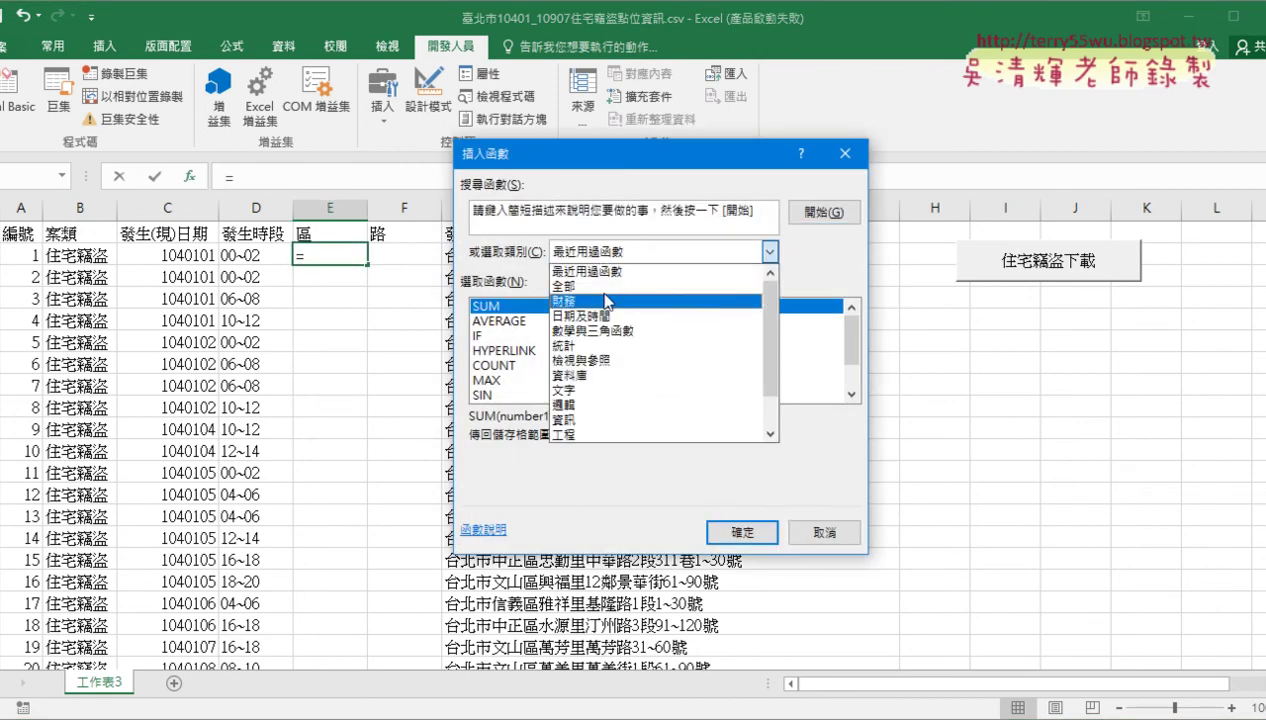
left_click(610, 392)
left_click(852, 394)
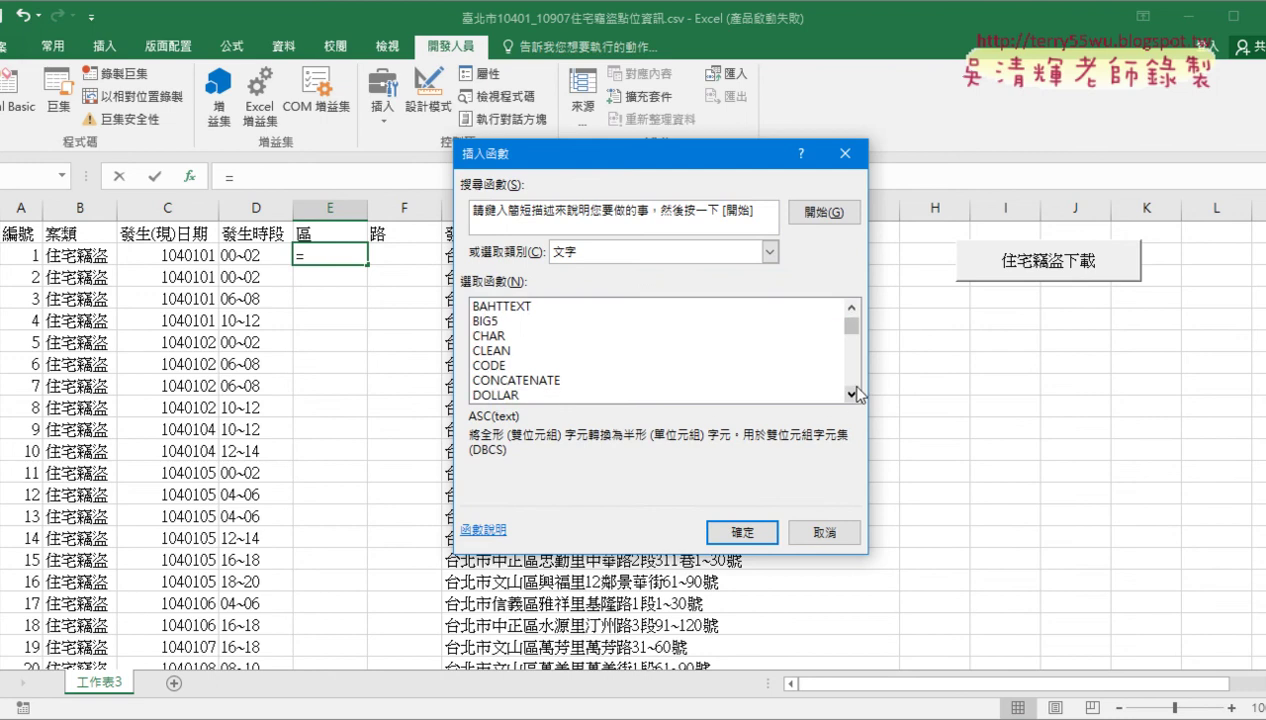
double_click(852, 394)
double_click(852, 394)
double_click(852, 394)
double_click(852, 394)
double_click(852, 394)
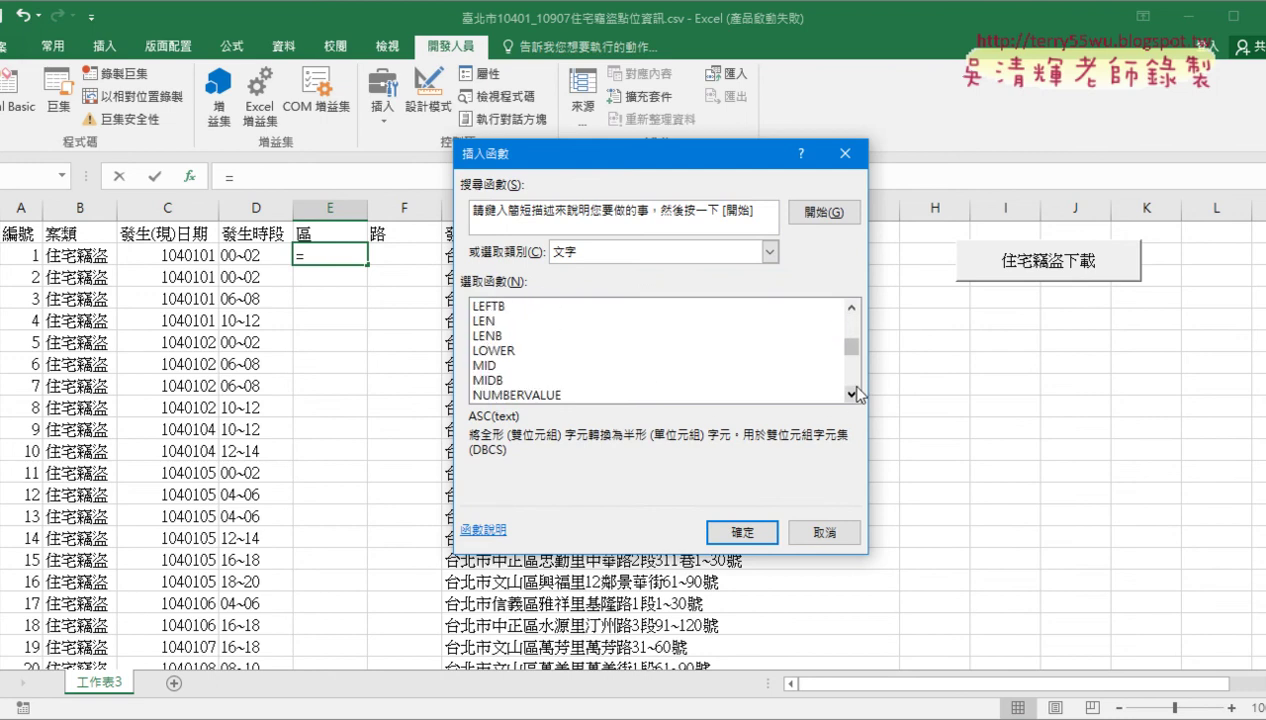
left_click(568, 366)
double_click(568, 366)
Step: Set MID's arguments to G2, start 4, length 3, entering =MID(G2,4,3) to show 文山區
left_click_drag(588, 195, 627, 382)
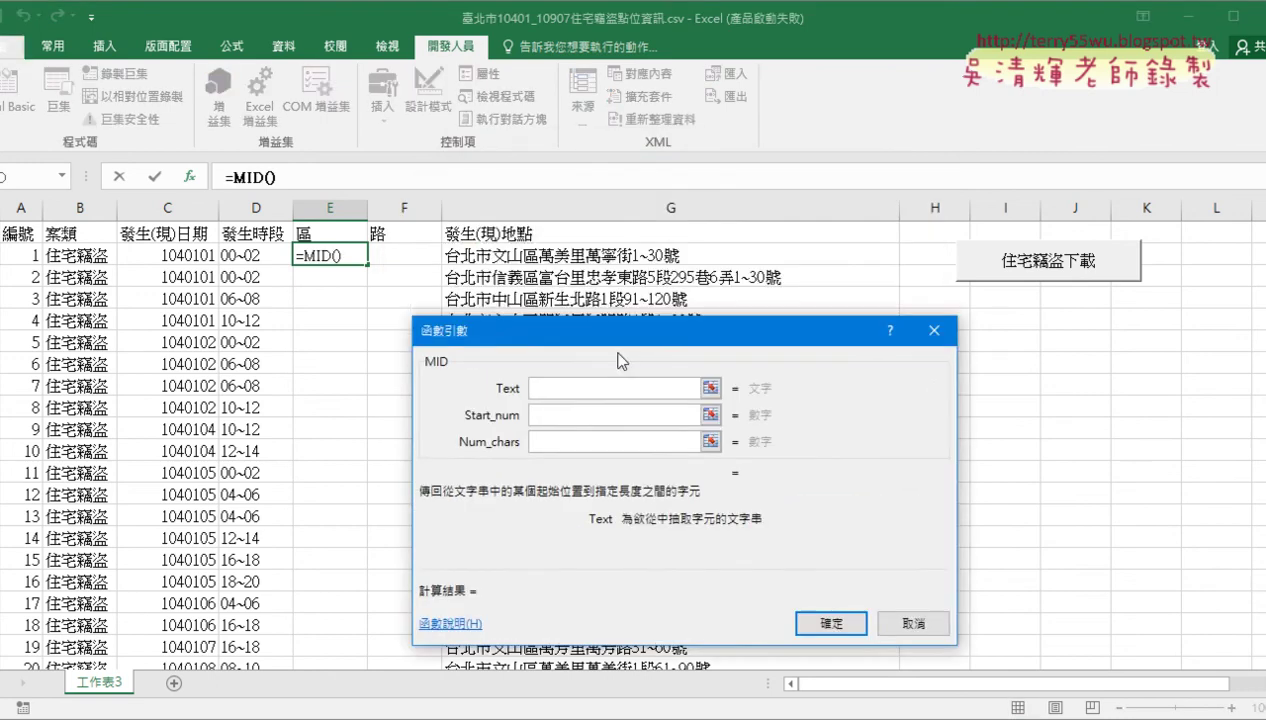
left_click(604, 254)
left_click(585, 462)
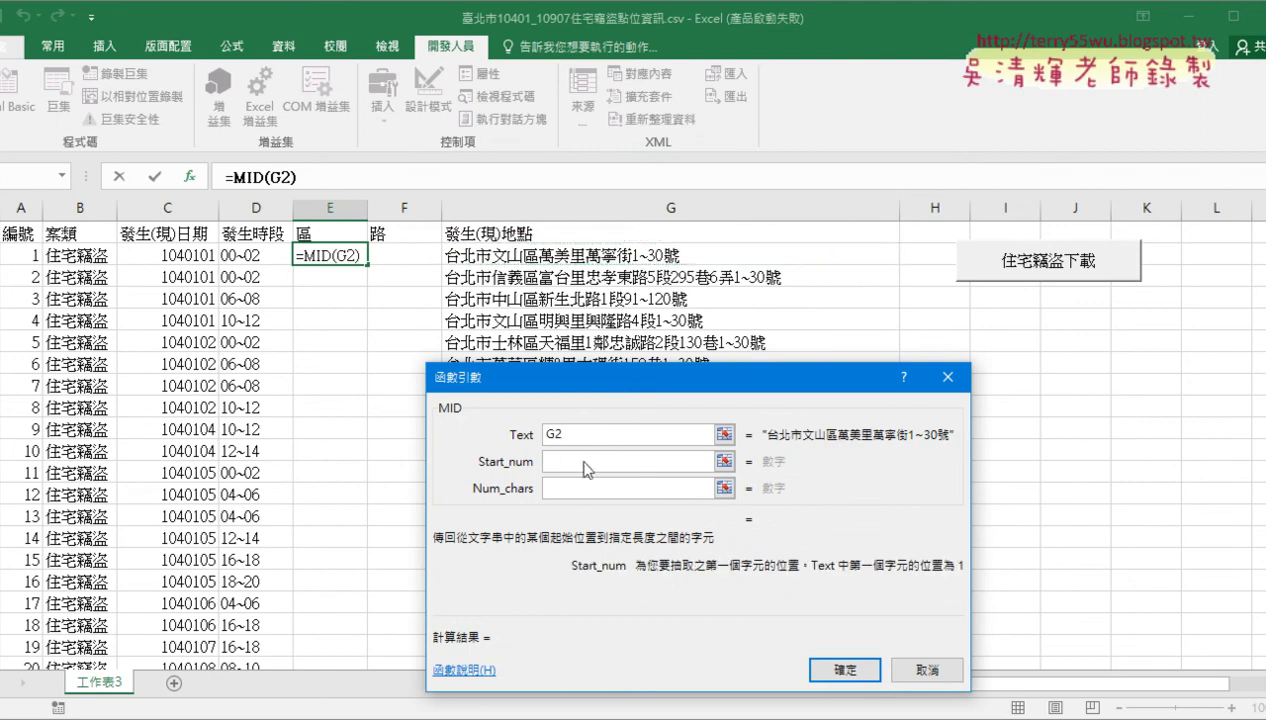
type("4")
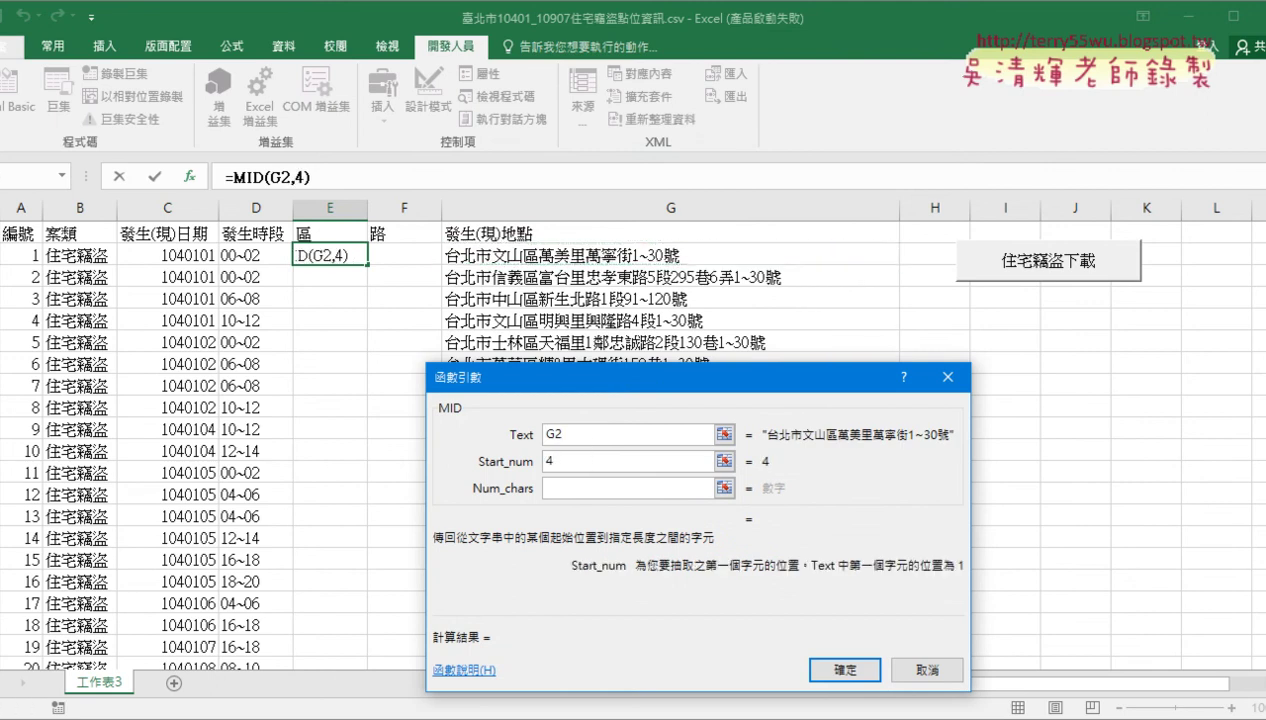
left_click(590, 488)
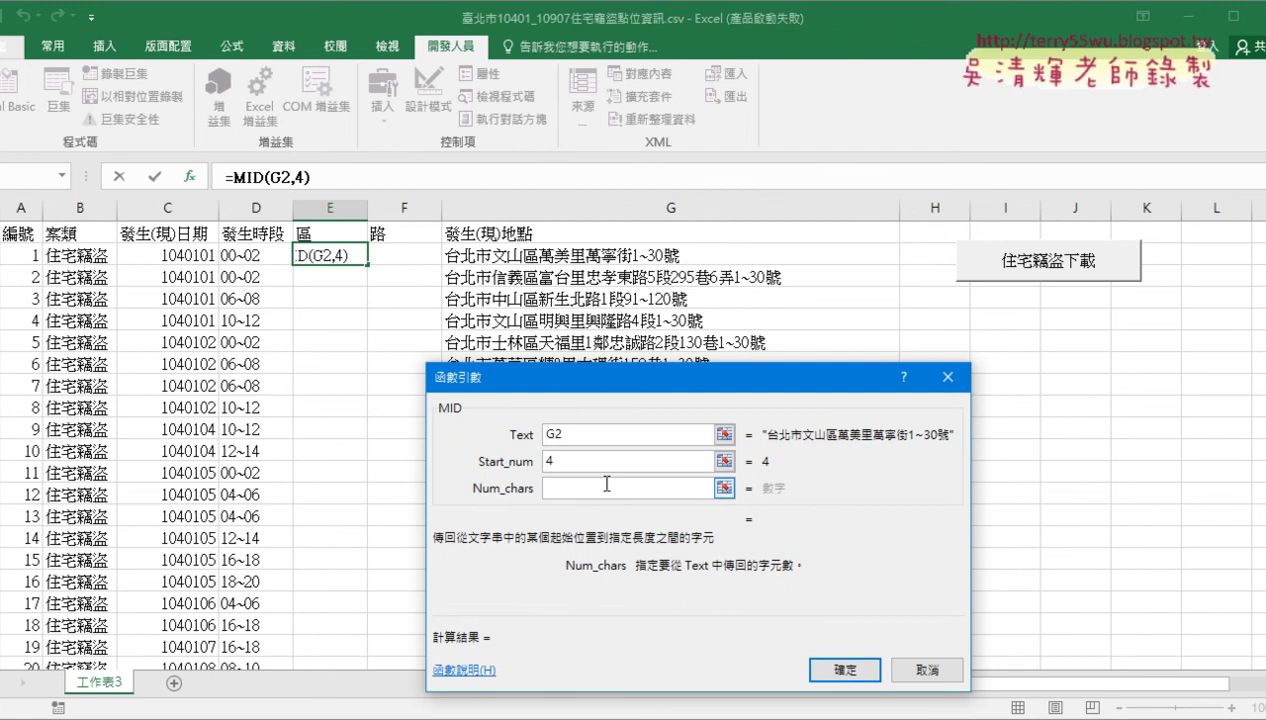
type(",3")
key("Return")
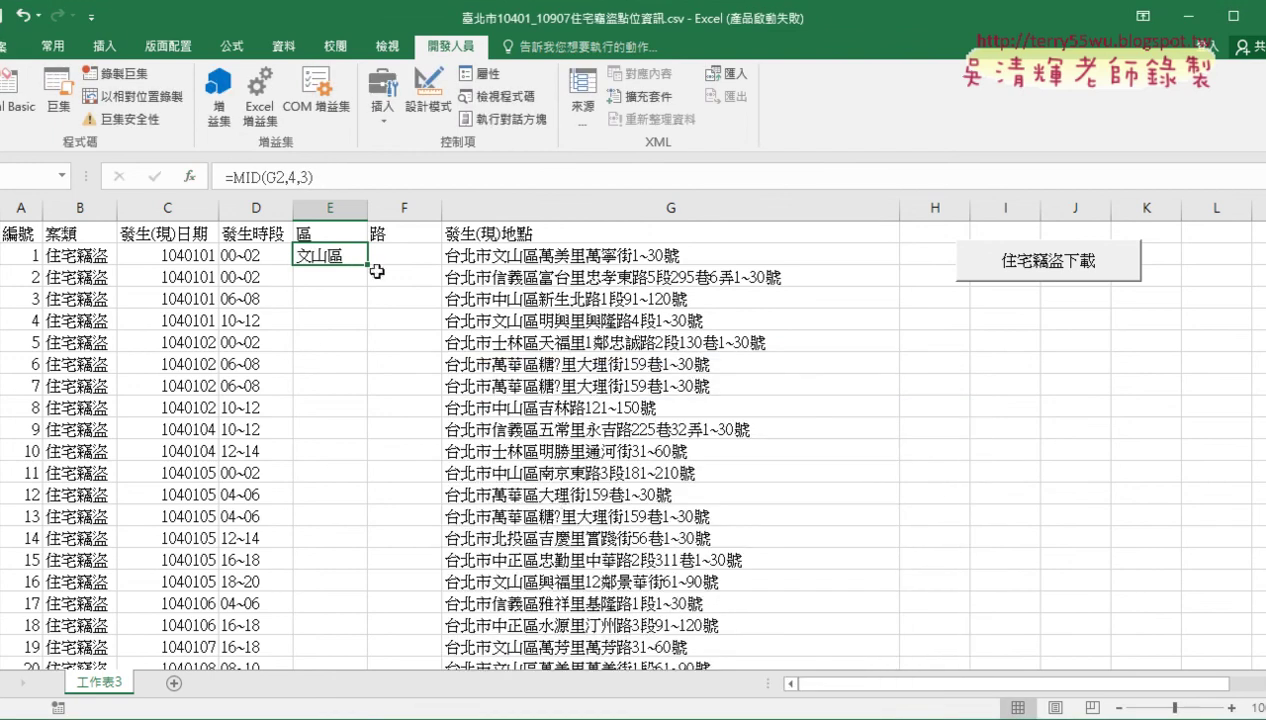
Step: Copy E2's MID formula down column E so each row shows its district, like 信義區 or 士林區
double_click(367, 266)
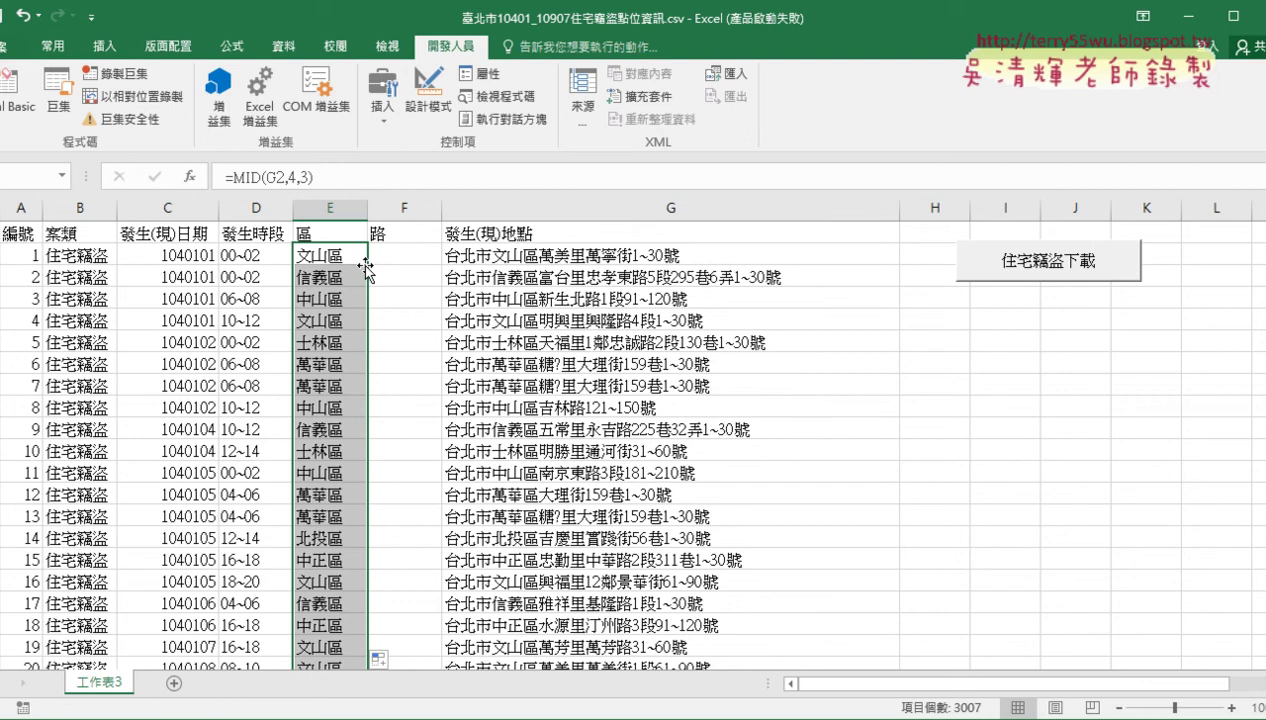
left_click(398, 253)
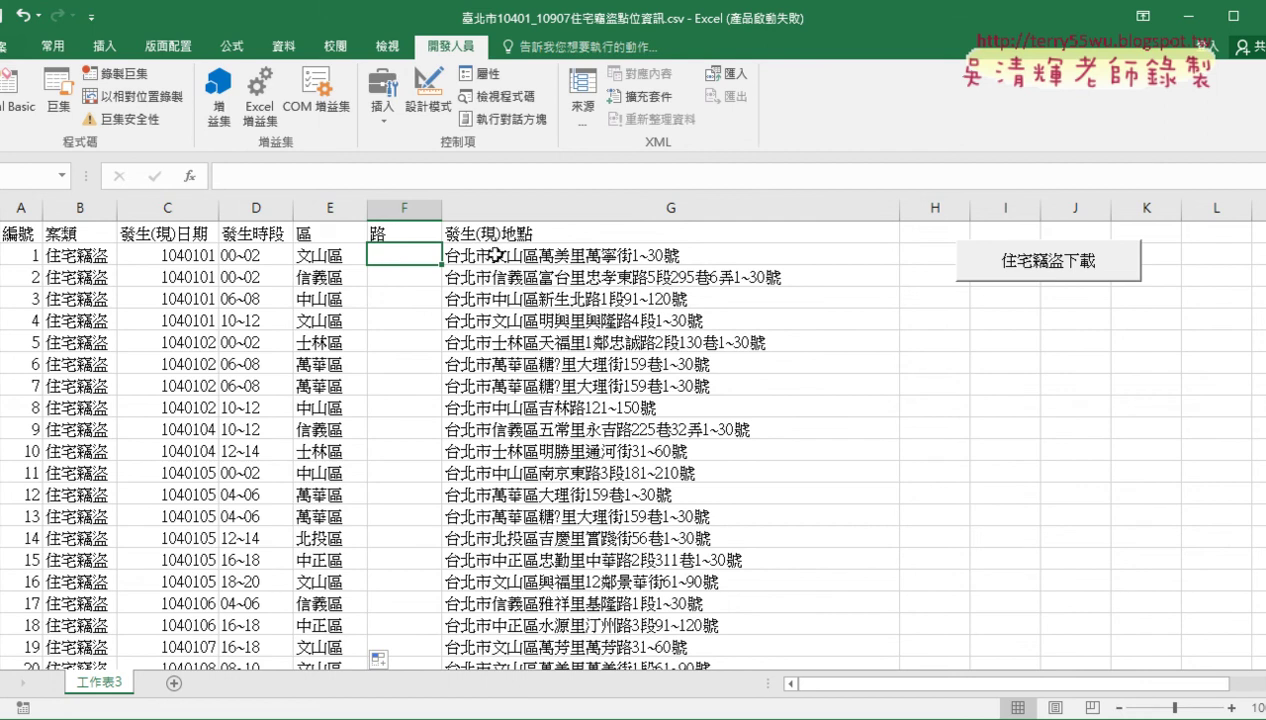
Step: Widen column F and retype its F1 header from 路 toward 路街道 using the Bopomofo IME
left_click_drag(442, 210, 473, 210)
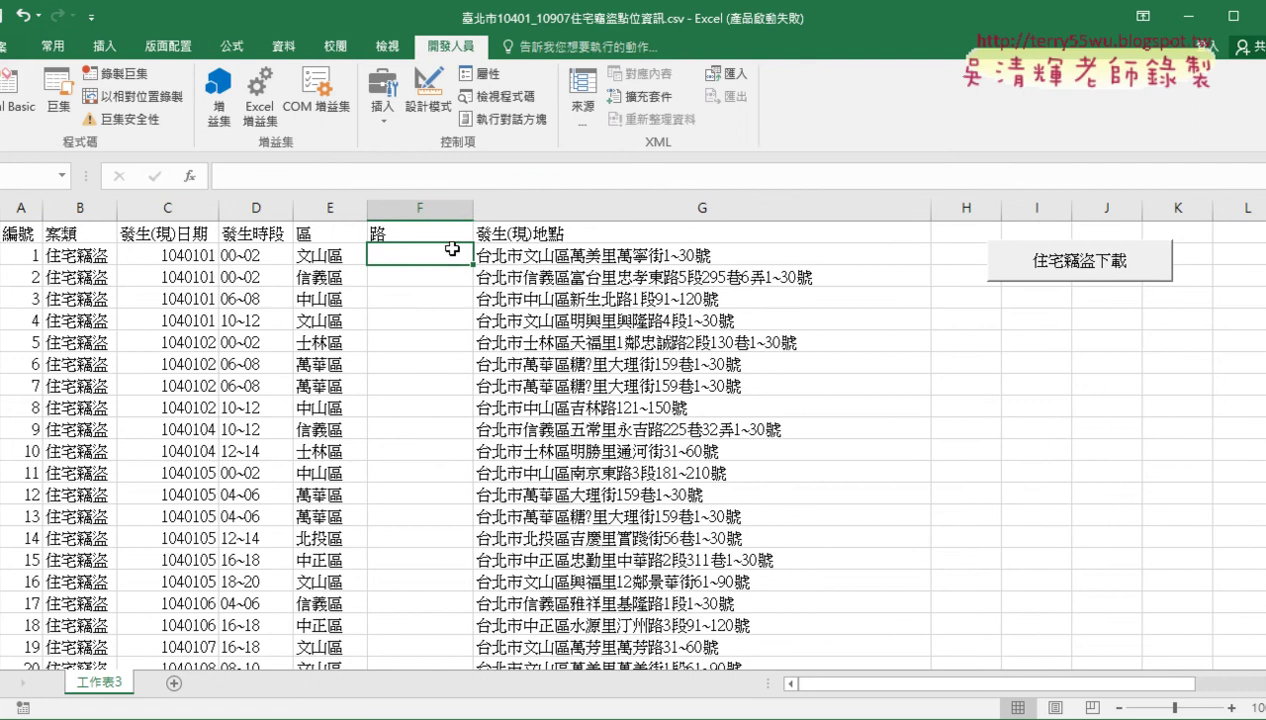
left_click(410, 232)
double_click(418, 232)
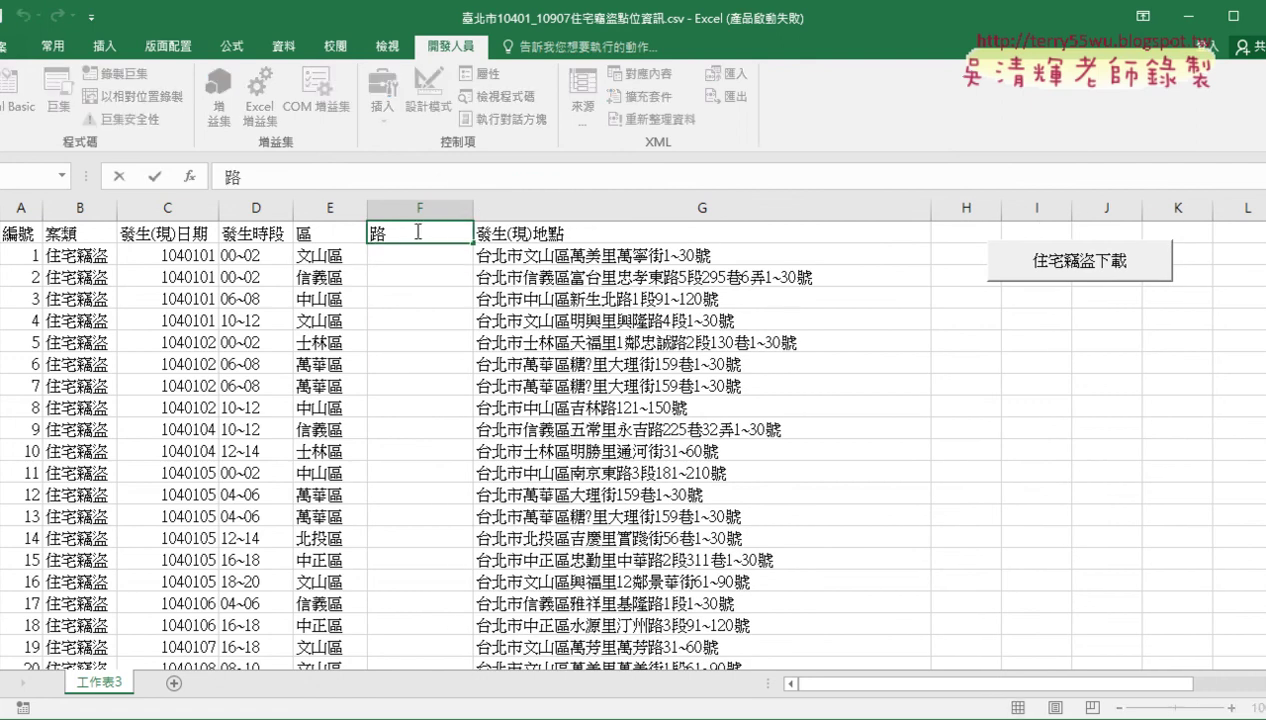
type("接")
key("Down")
key("Down")
key("Return")
type("ㄉ")
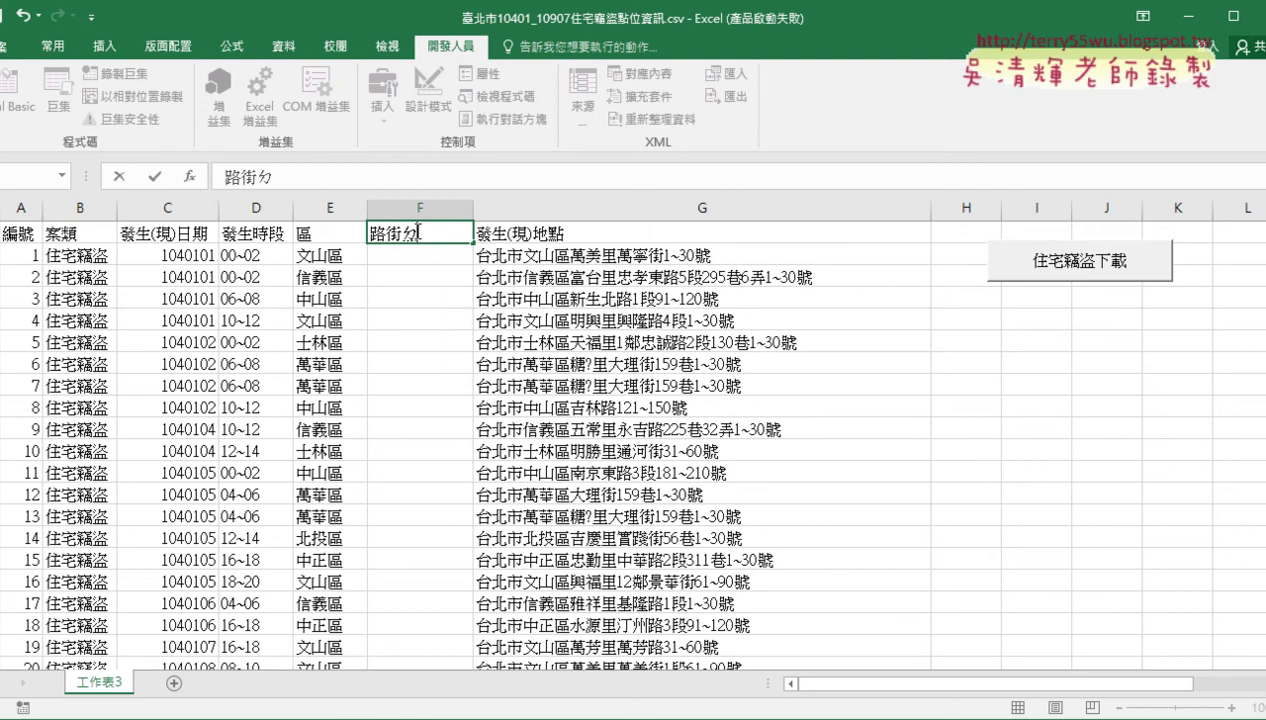
type("道")
Step: Commit the 路街道 header and inspect road names in the G15, G16 and G12 addresses
left_click(700, 489)
scroll(700, 489, "down", 2)
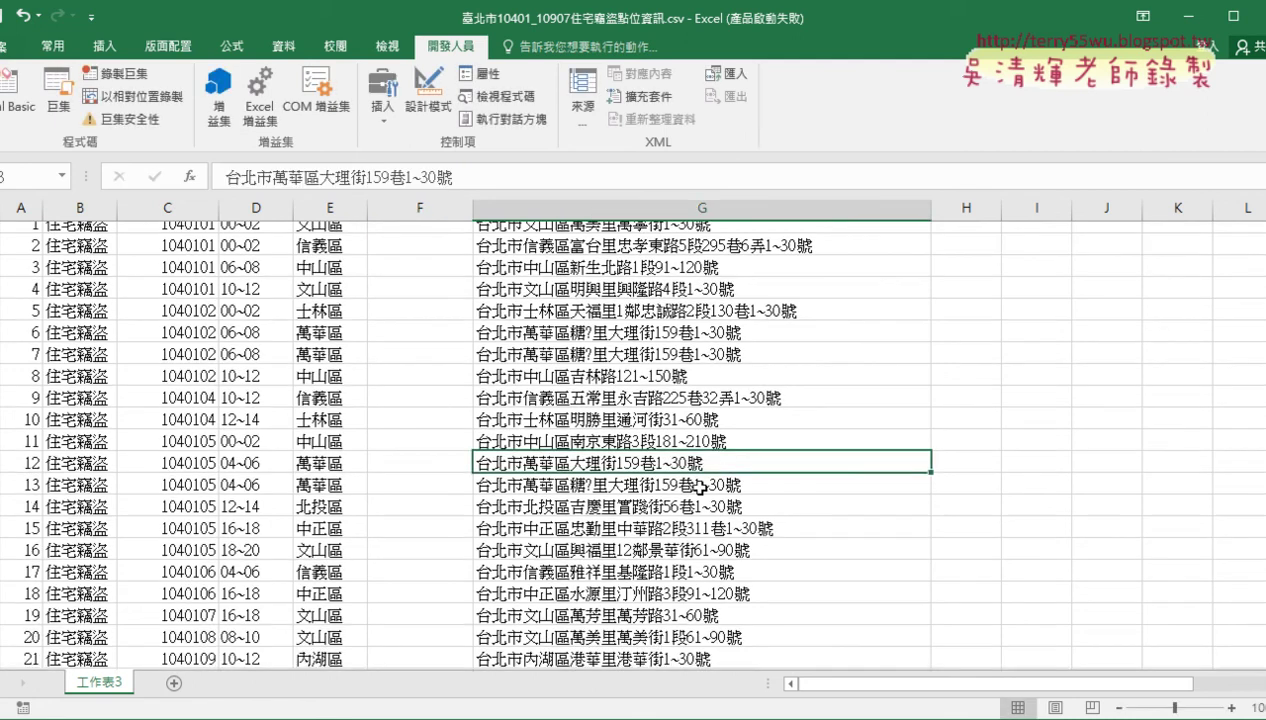
double_click(617, 435)
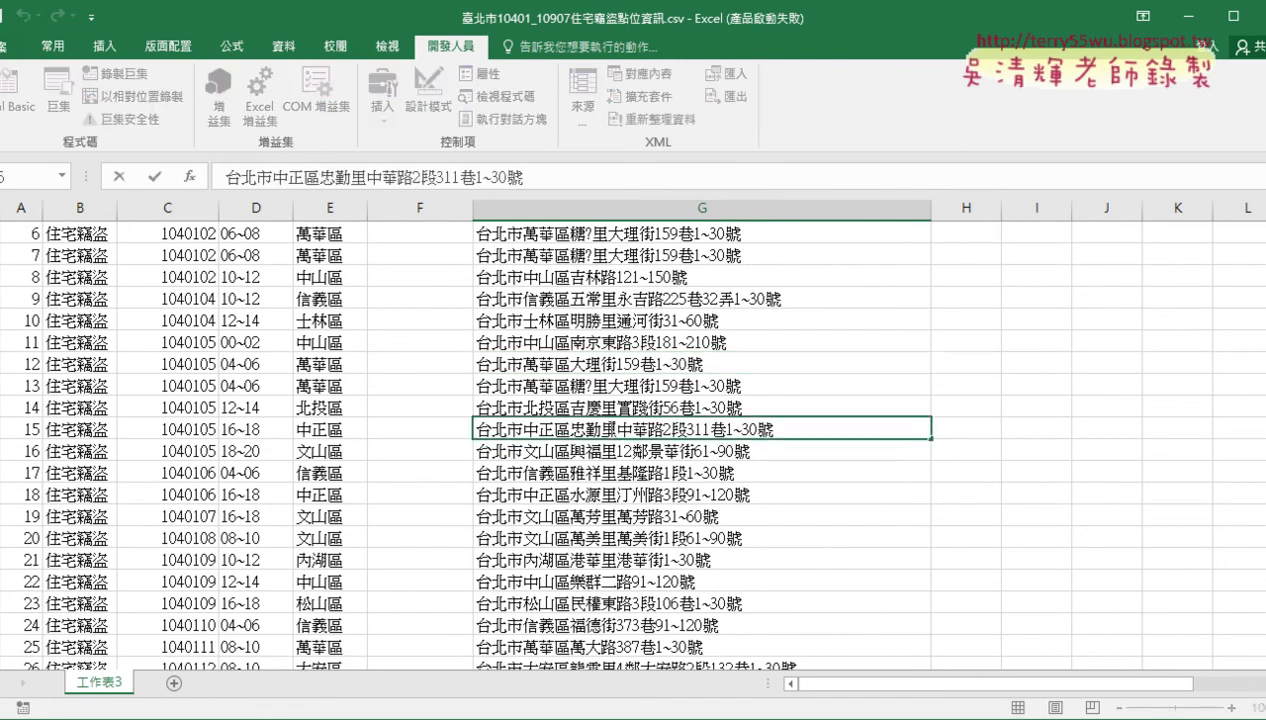
double_click(640, 450)
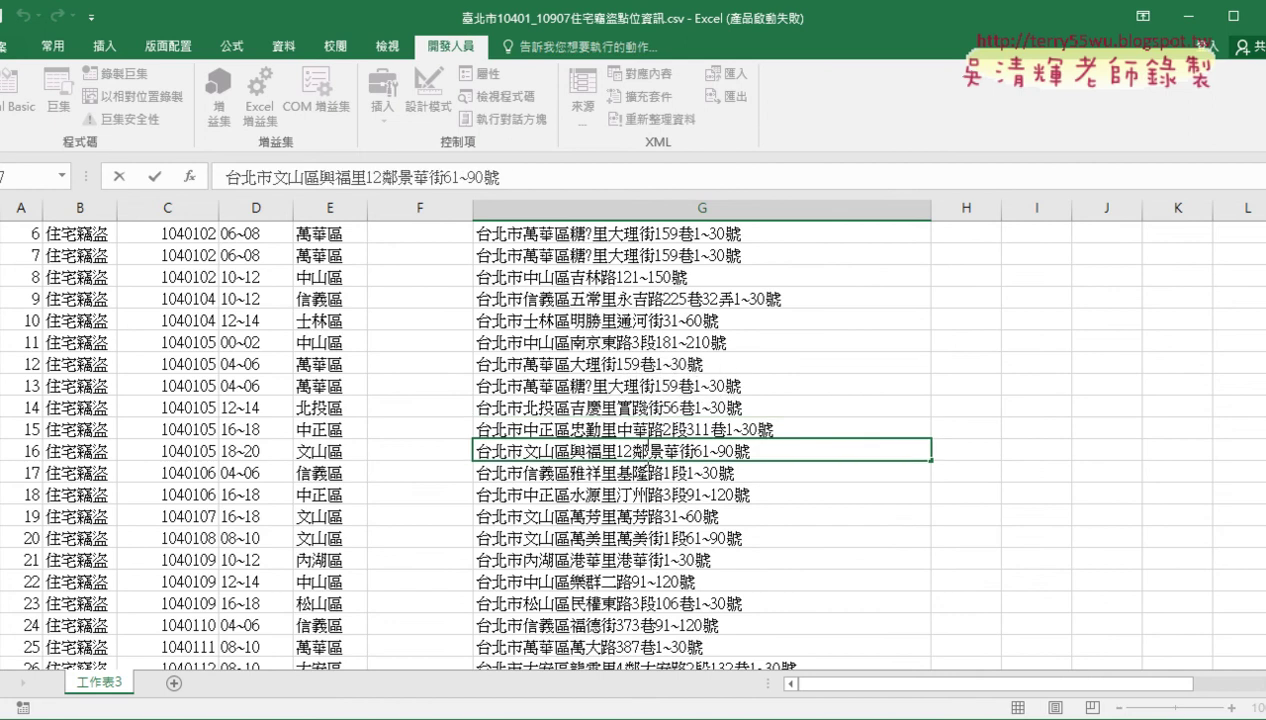
double_click(568, 364)
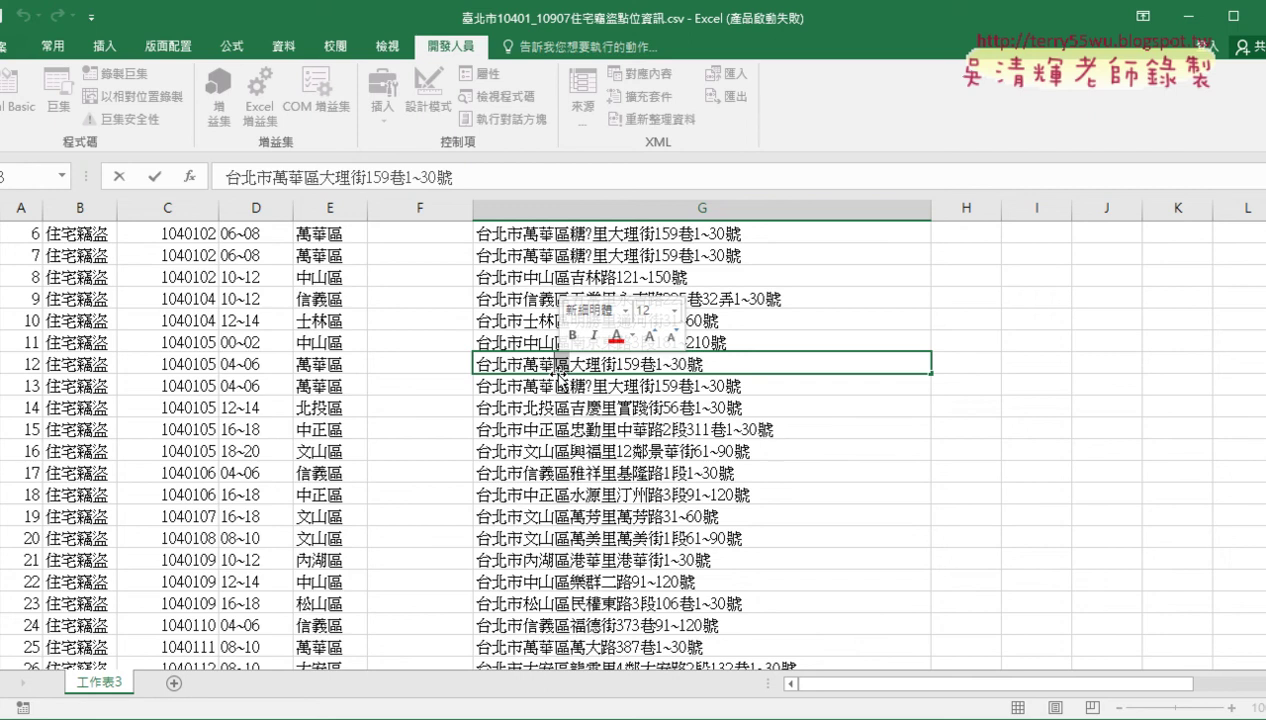
left_click(415, 276)
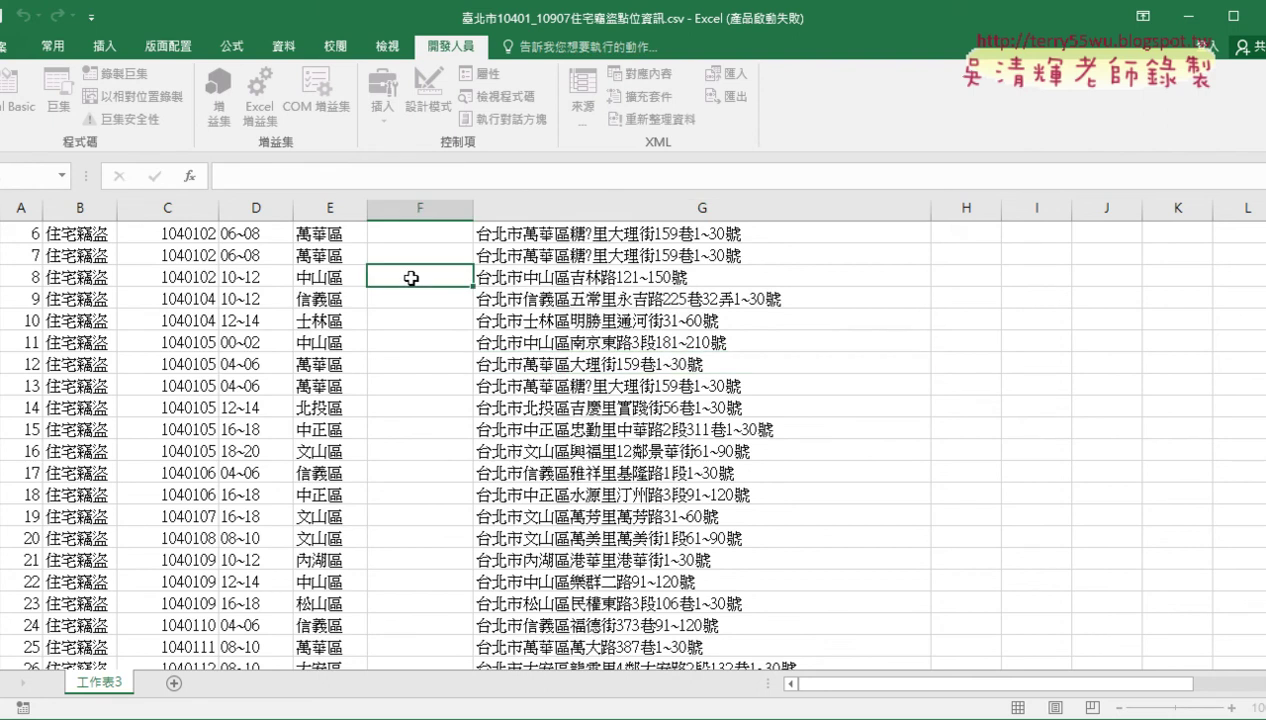
scroll(419, 278, "up", 2)
left_click(419, 257)
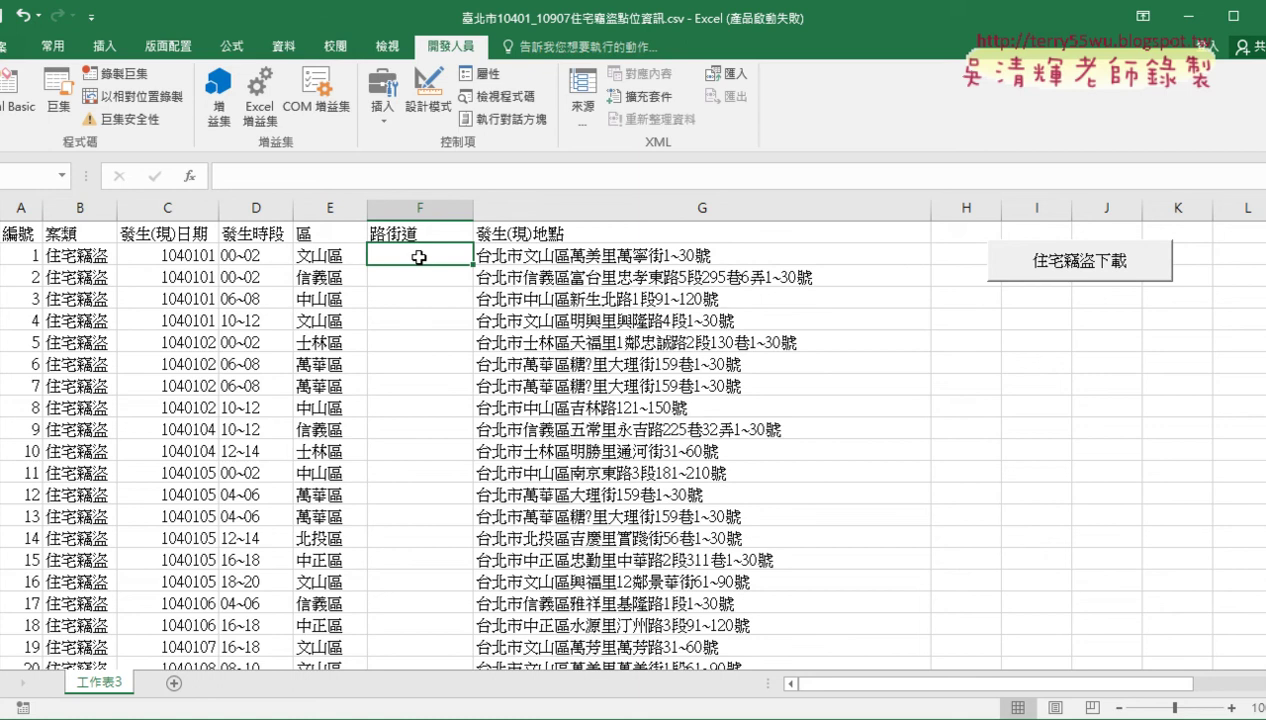
Step: Bring up the LanSchool teacher console and stop broadcasting the teacher's screen to students
left_click(567, 718)
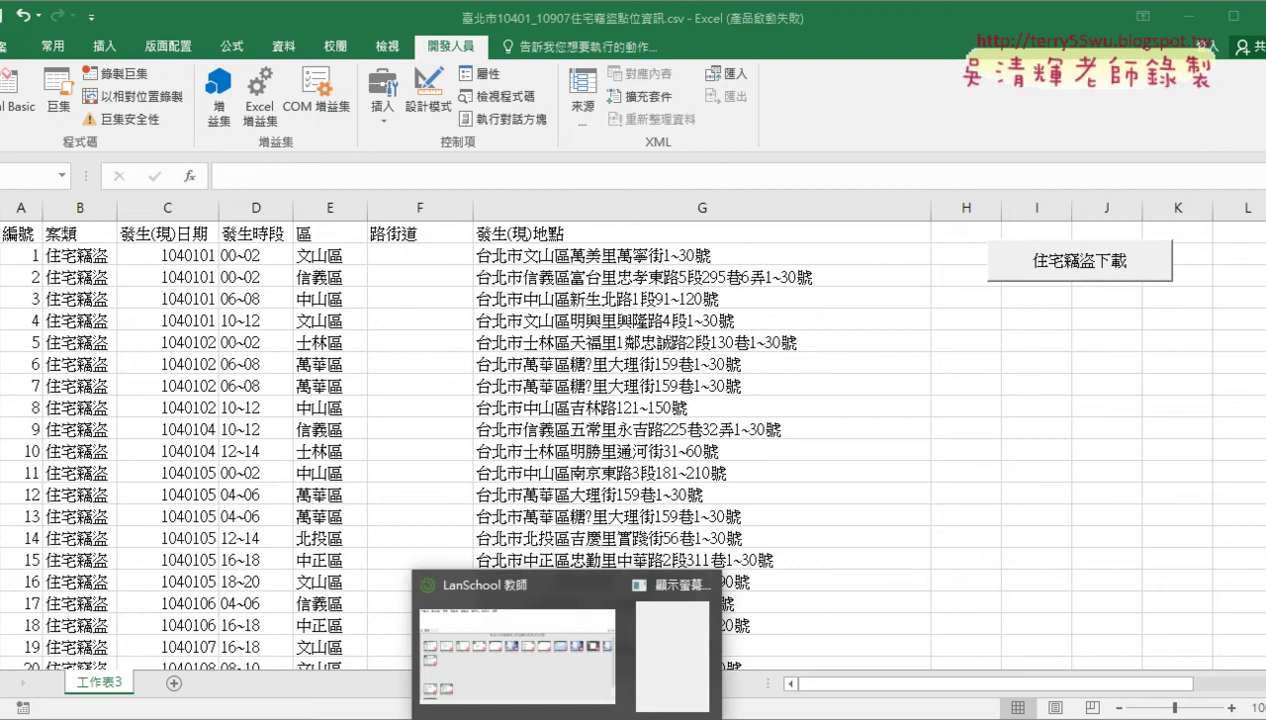
left_click(517, 655)
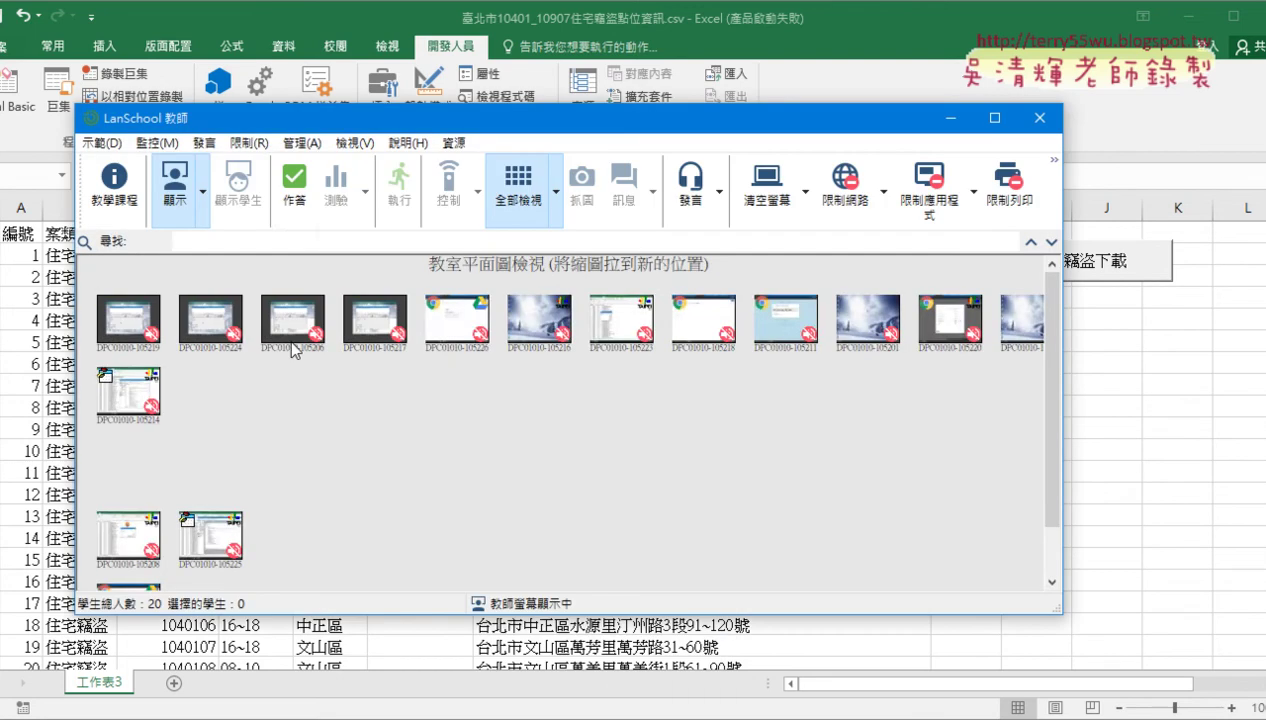
left_click(197, 205)
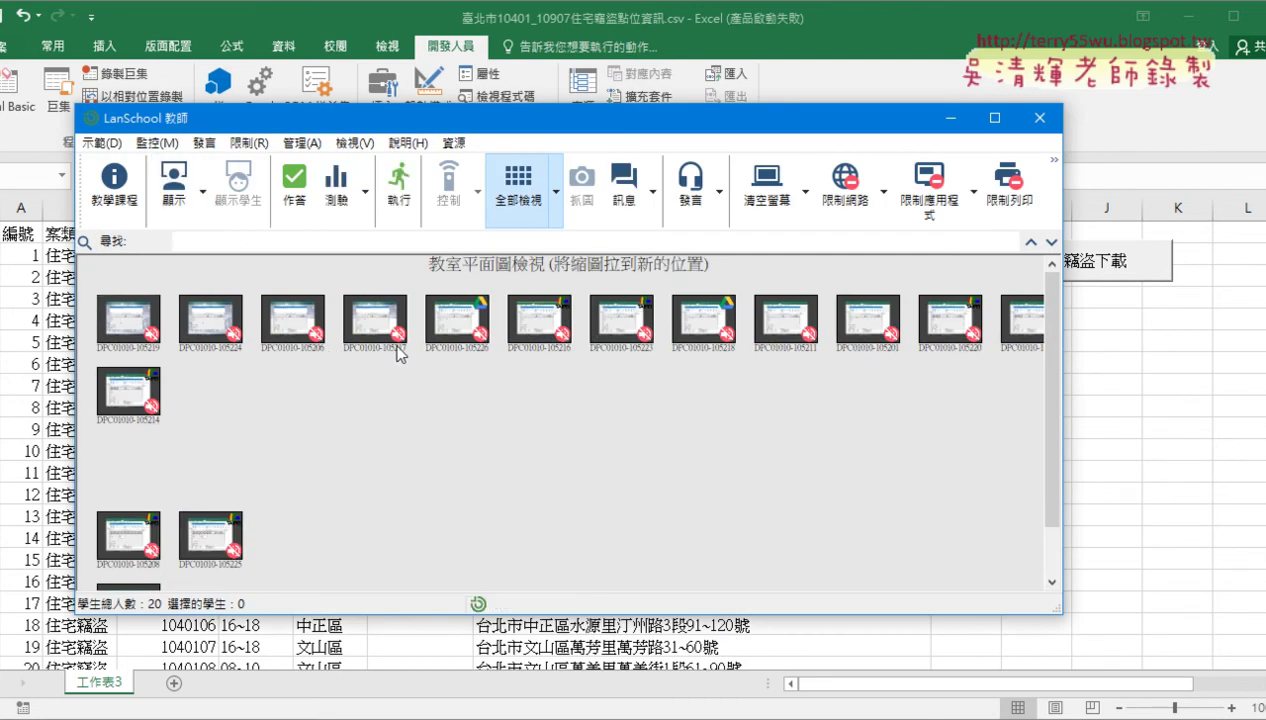